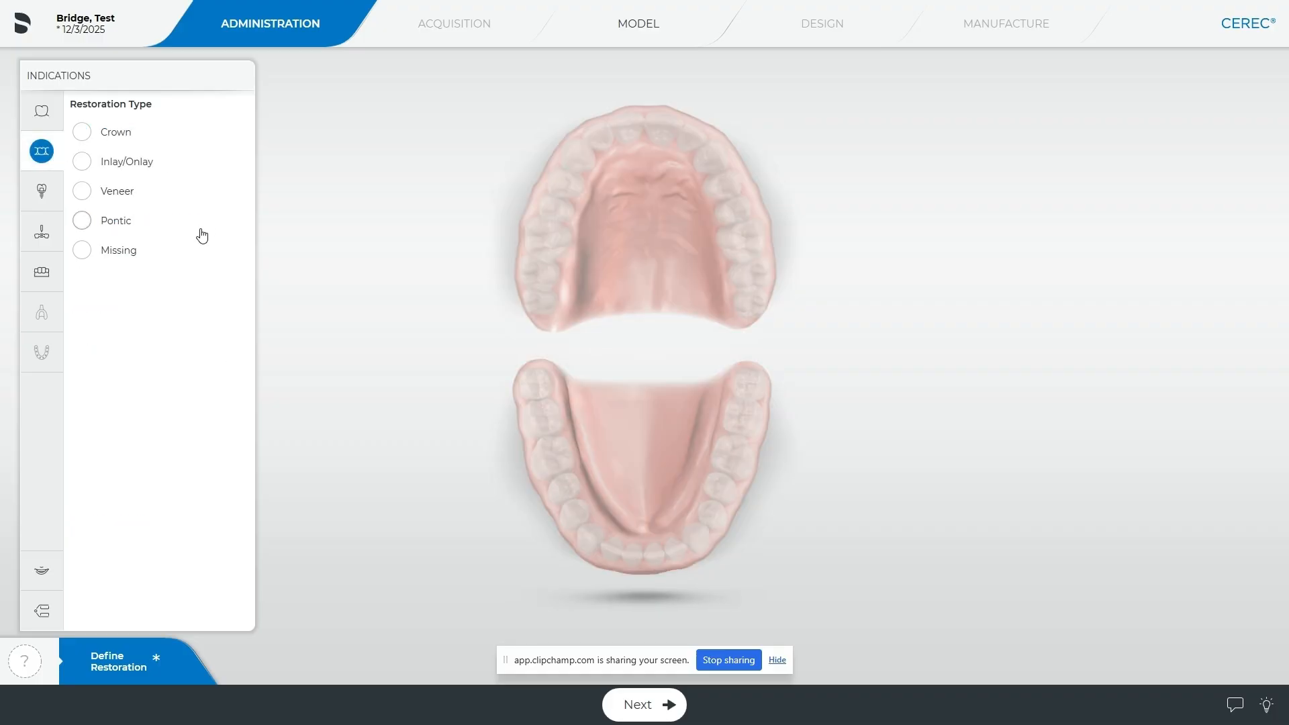
Define a Biogeneric Individual bridge with intersection connectors, crowns on teeth 28 and 30, and a pontic on tooth 29
click(82, 132)
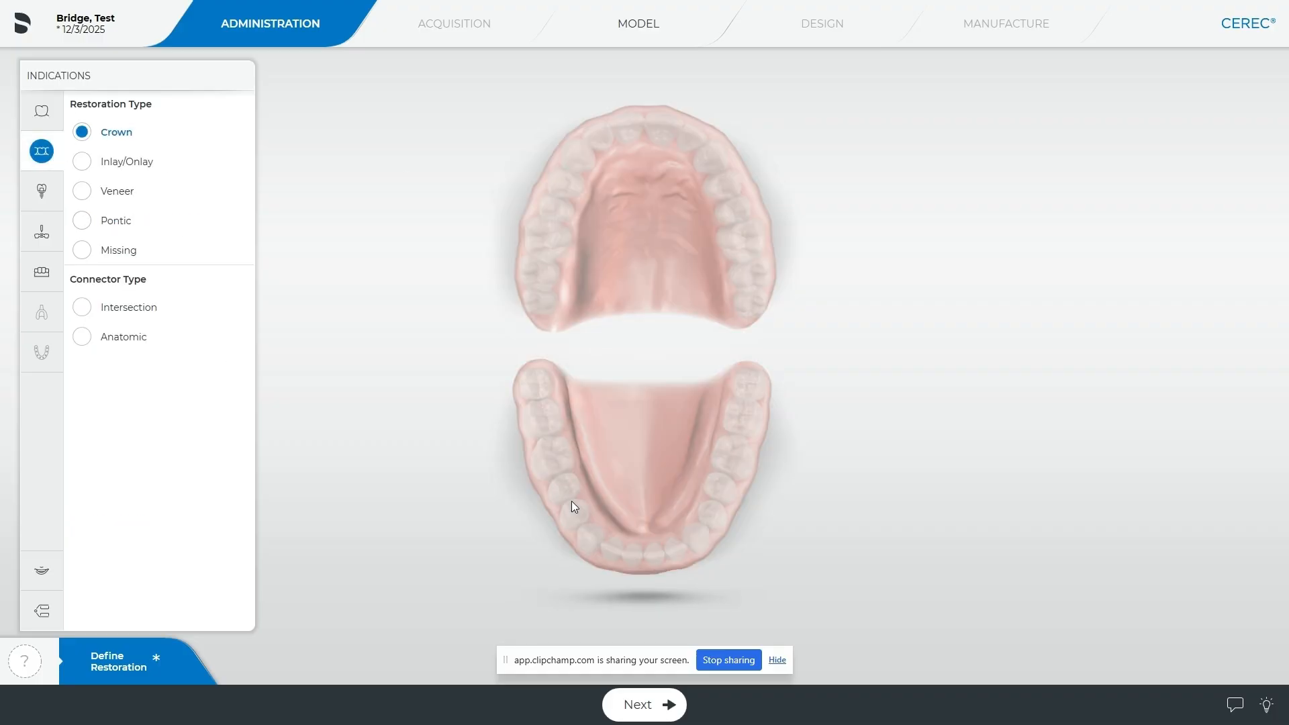
click(83, 308)
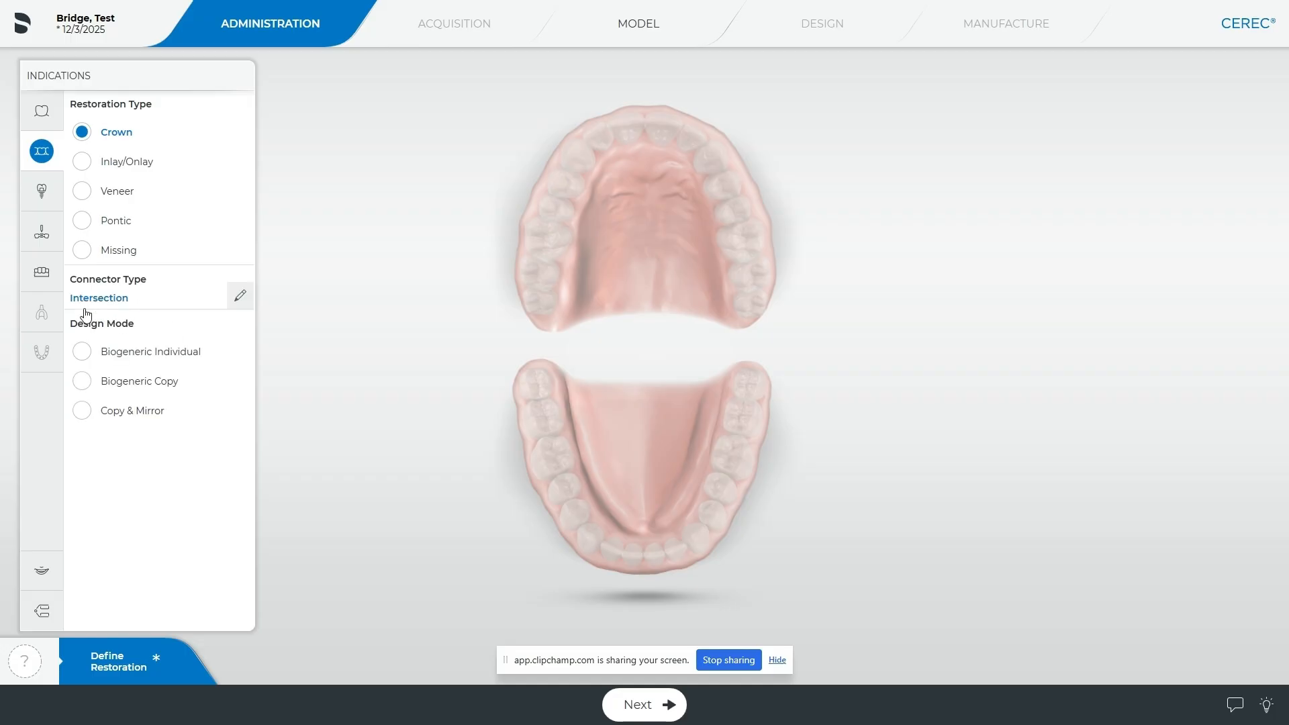
click(82, 353)
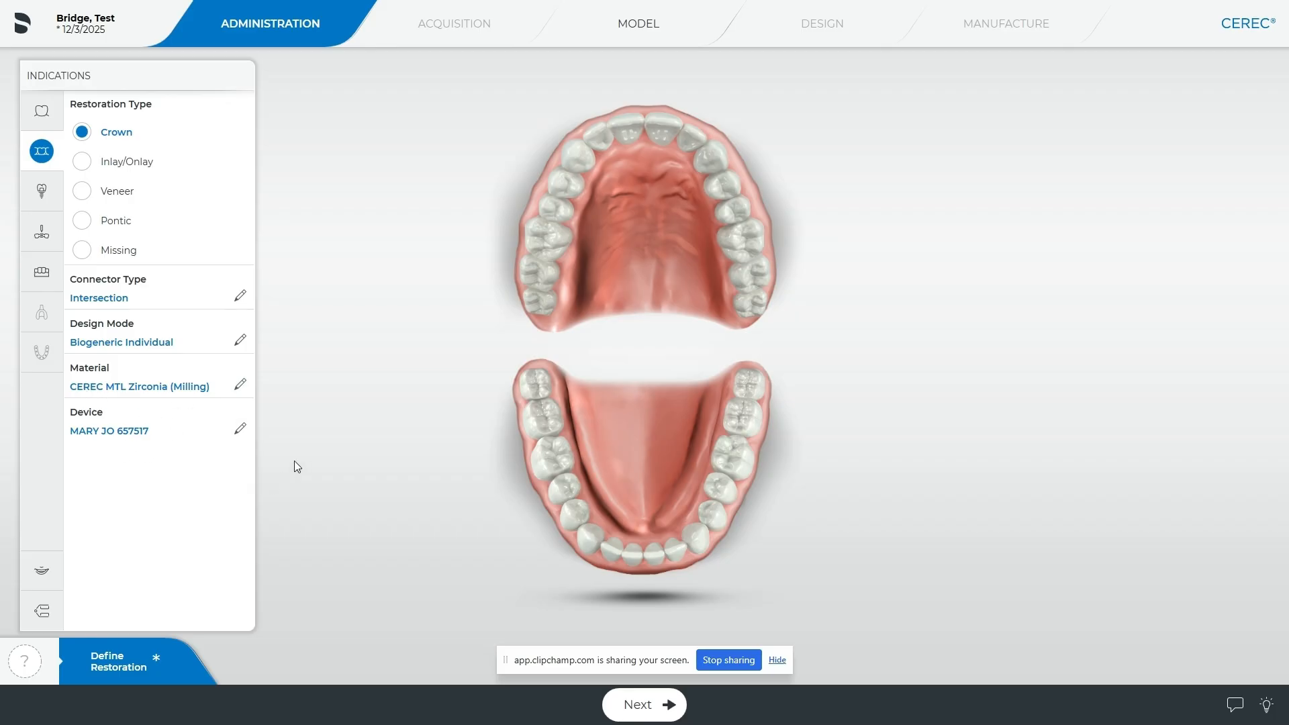
click(570, 522)
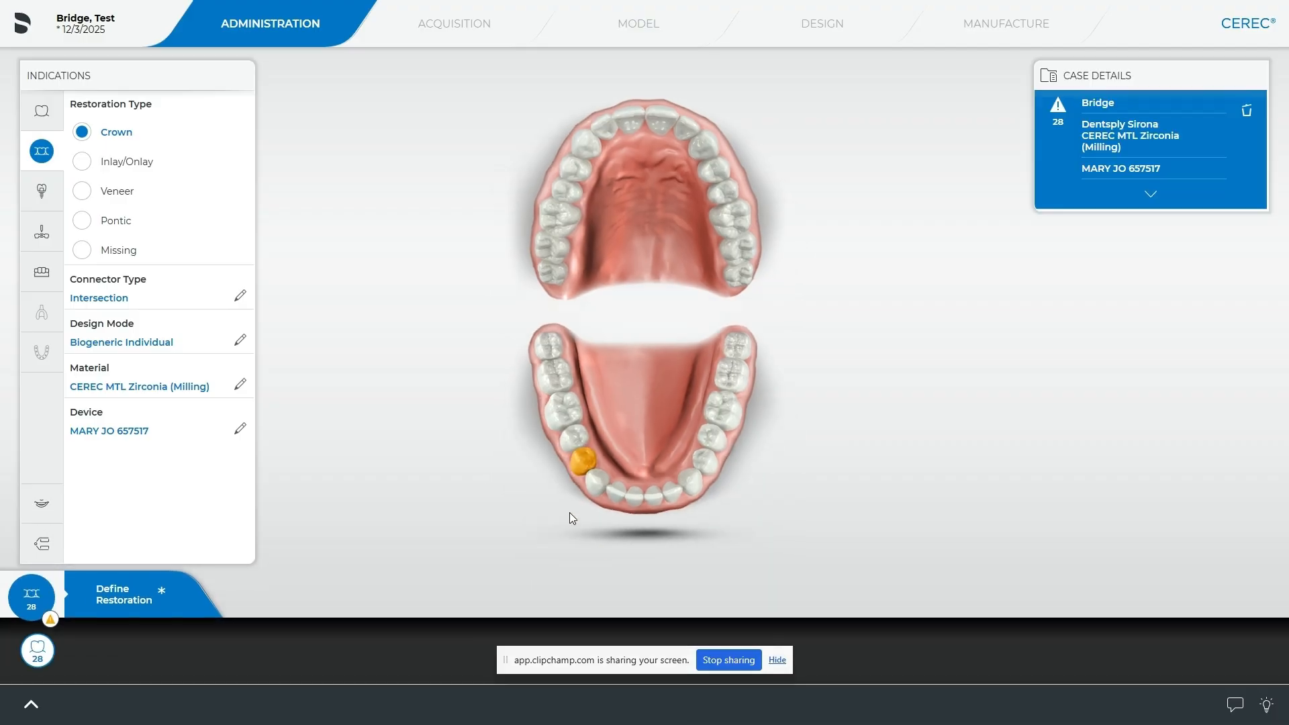
click(566, 409)
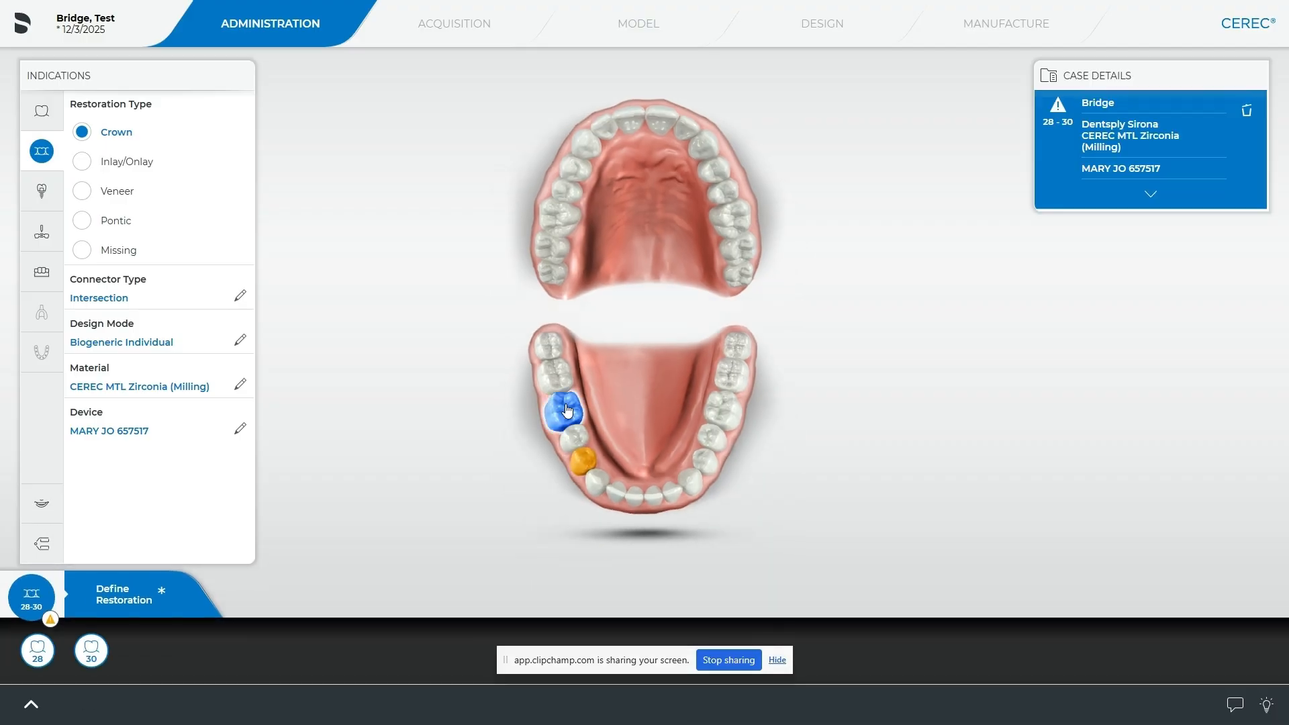
click(83, 225)
click(567, 443)
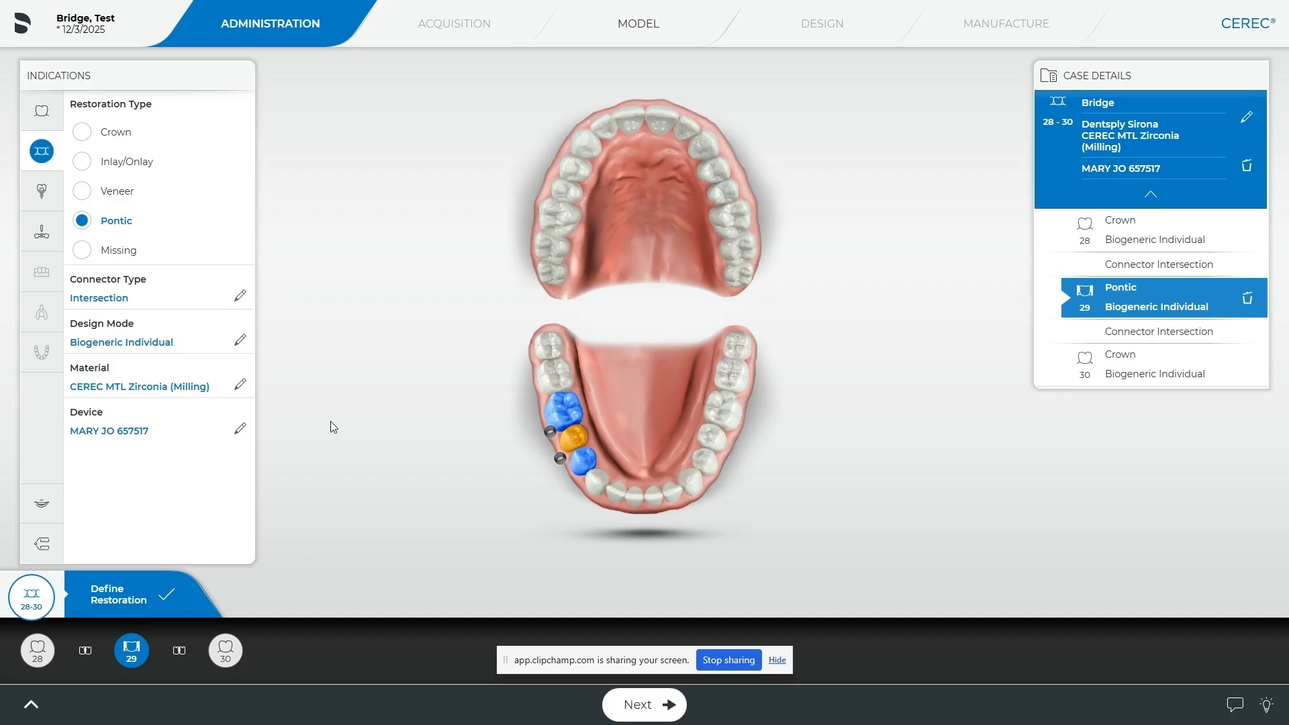
Add articulation to the bridge case and proceed to the model phase
click(42, 548)
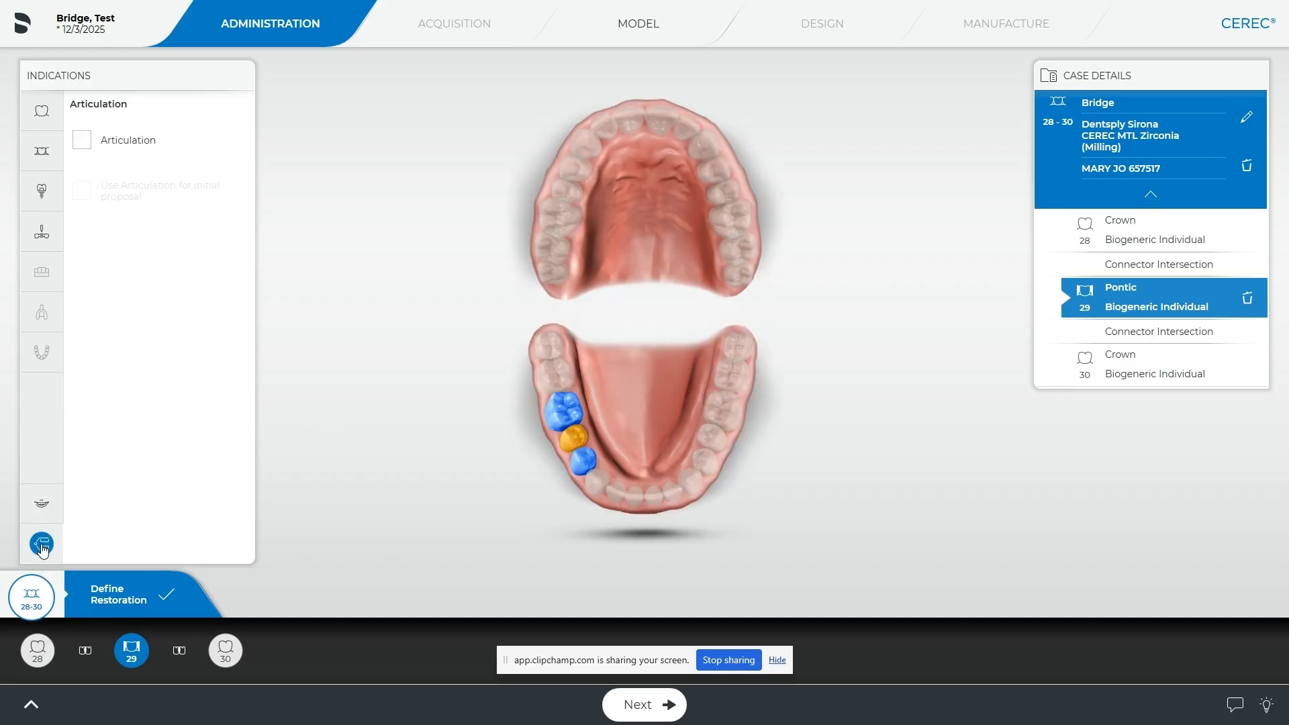
click(86, 141)
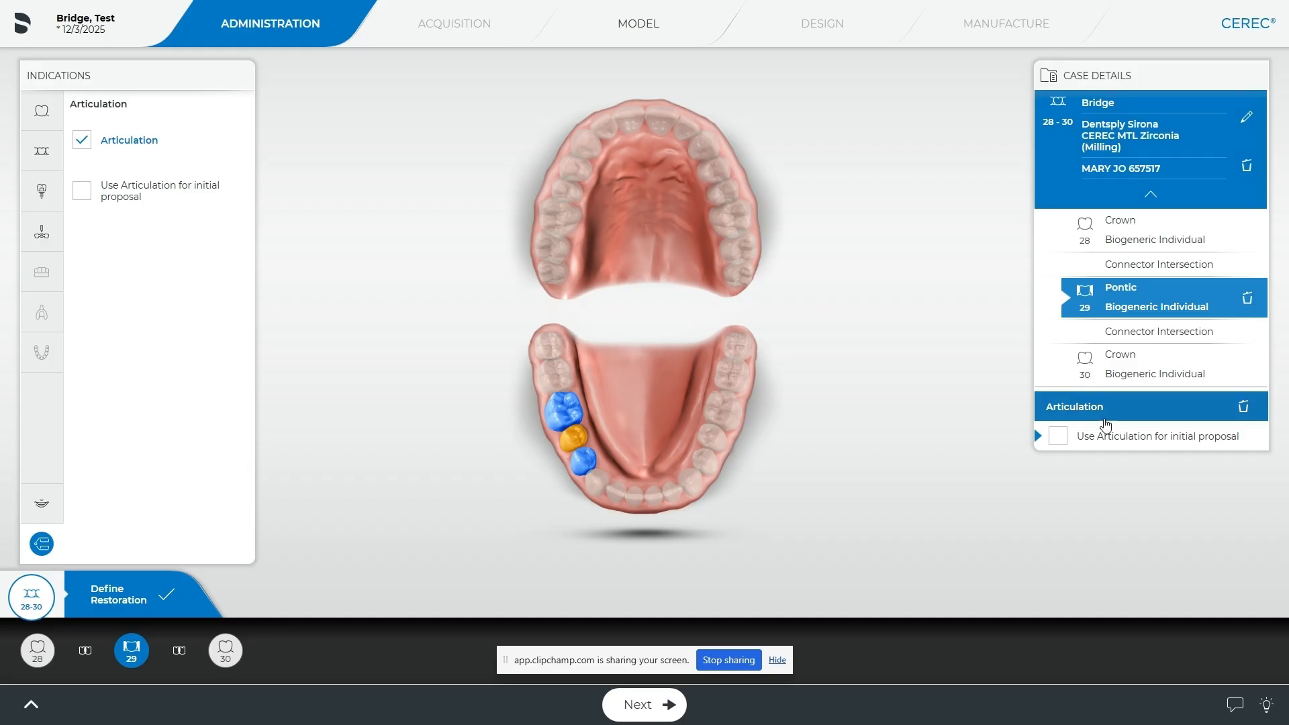
click(669, 718)
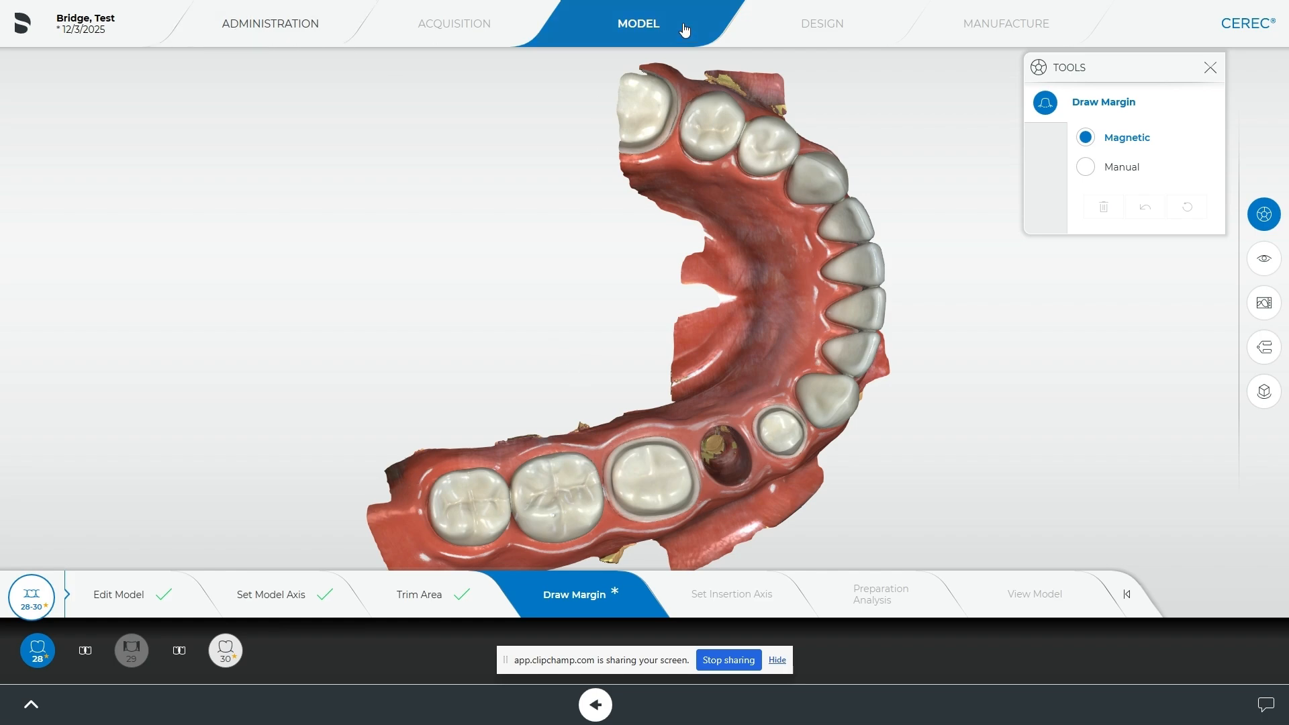
Return to the Edit Model stage for the lower jaw scan
drag(555, 365, 600, 263)
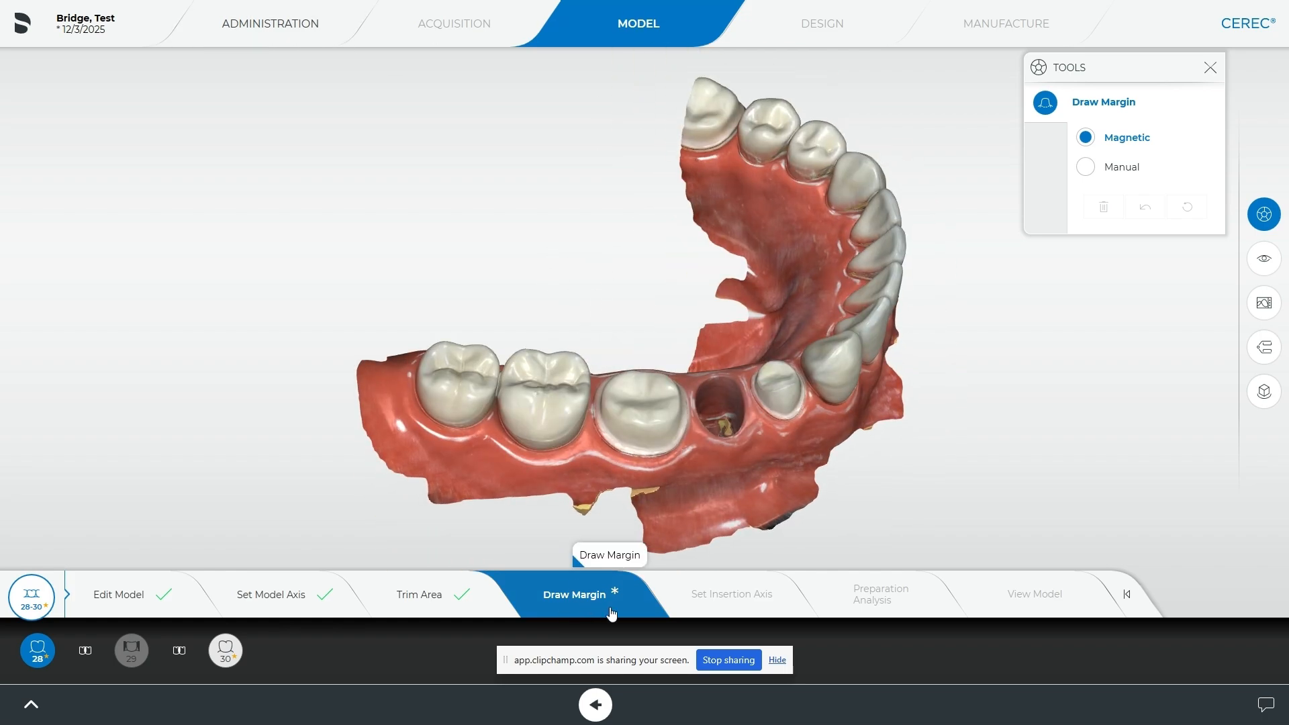
right_drag(824, 474, 730, 436)
drag(730, 436, 721, 500)
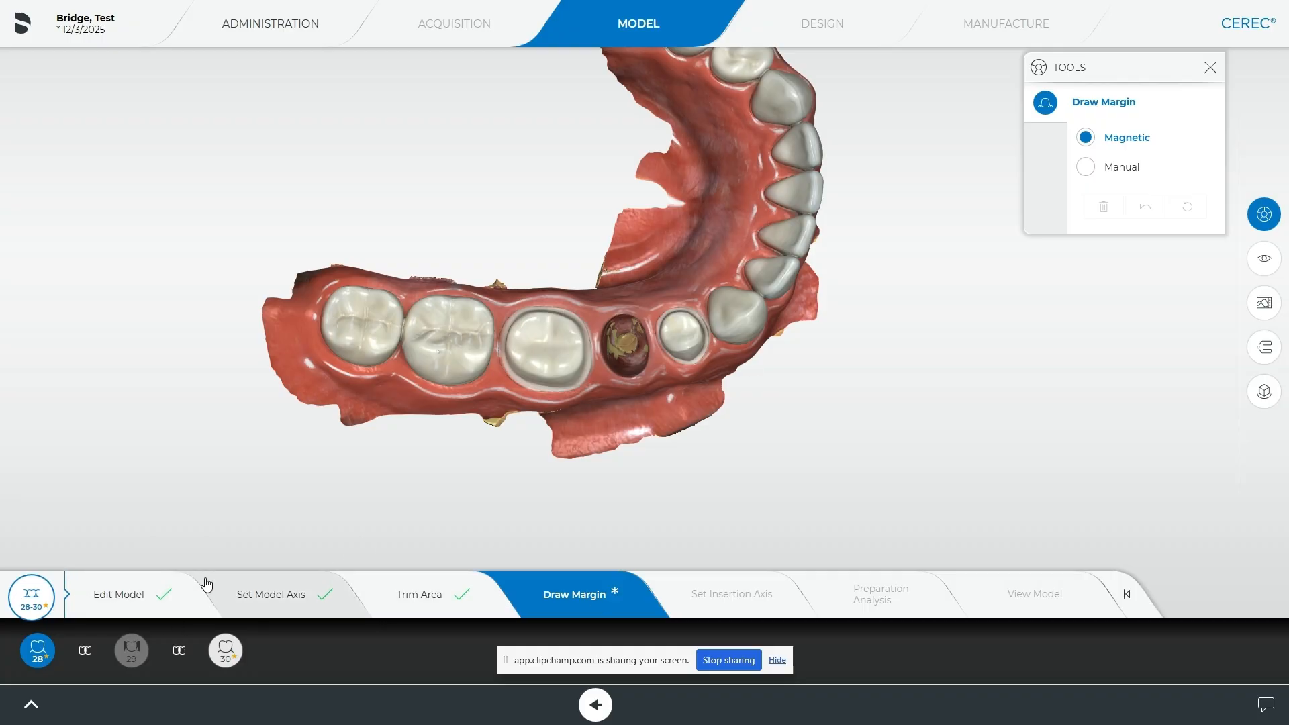
click(124, 597)
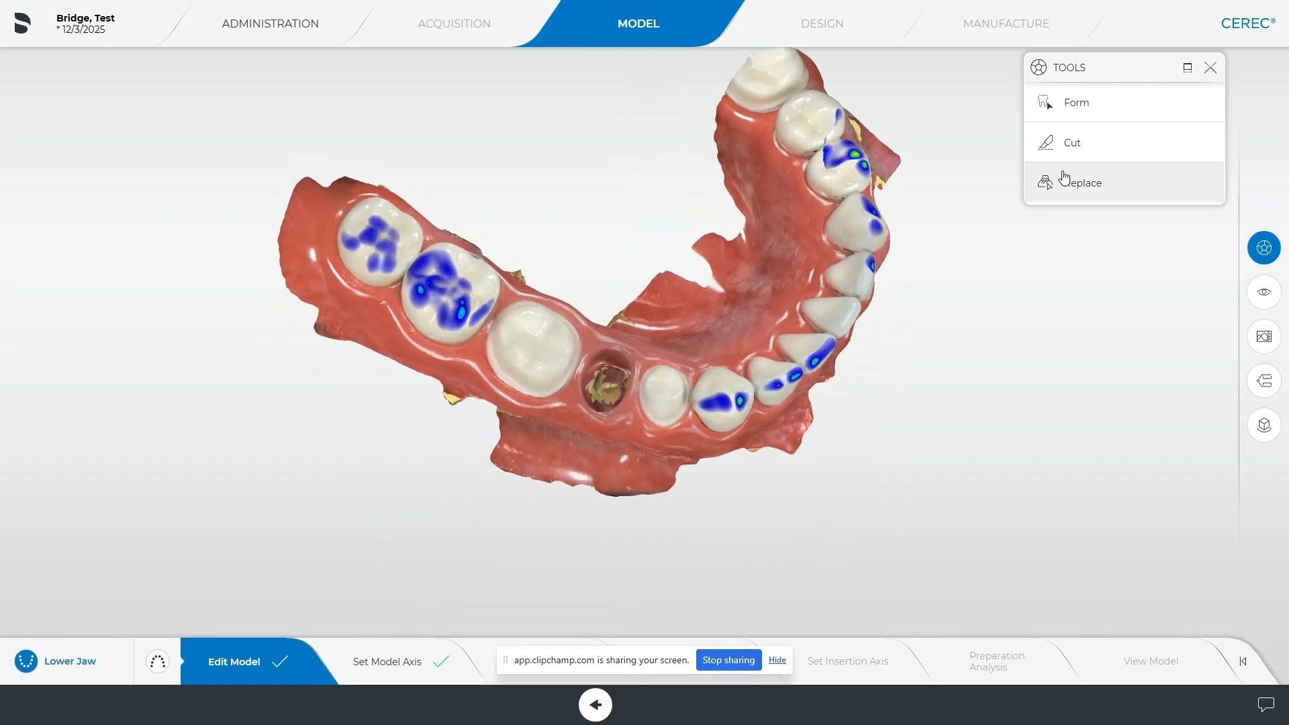
drag(699, 202, 702, 234)
mouse_move(782, 223)
mouse_down()
mouse_move(707, 238)
mouse_move(760, 226)
mouse_up()
mouse_move(696, 302)
mouse_down()
mouse_move(646, 309)
mouse_move(675, 313)
mouse_up()
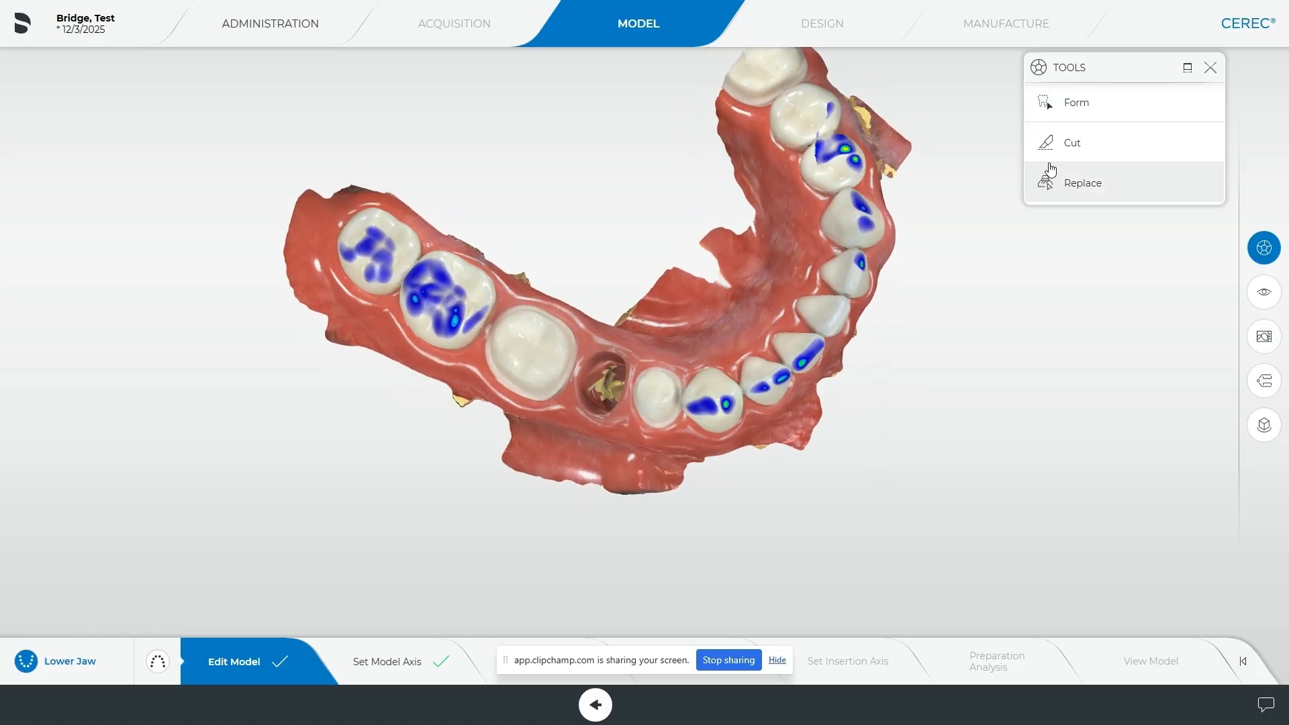
Cut away the excess cheek-side tissue beyond the prepared teeth with an open line along the lower jaw scan
click(1087, 139)
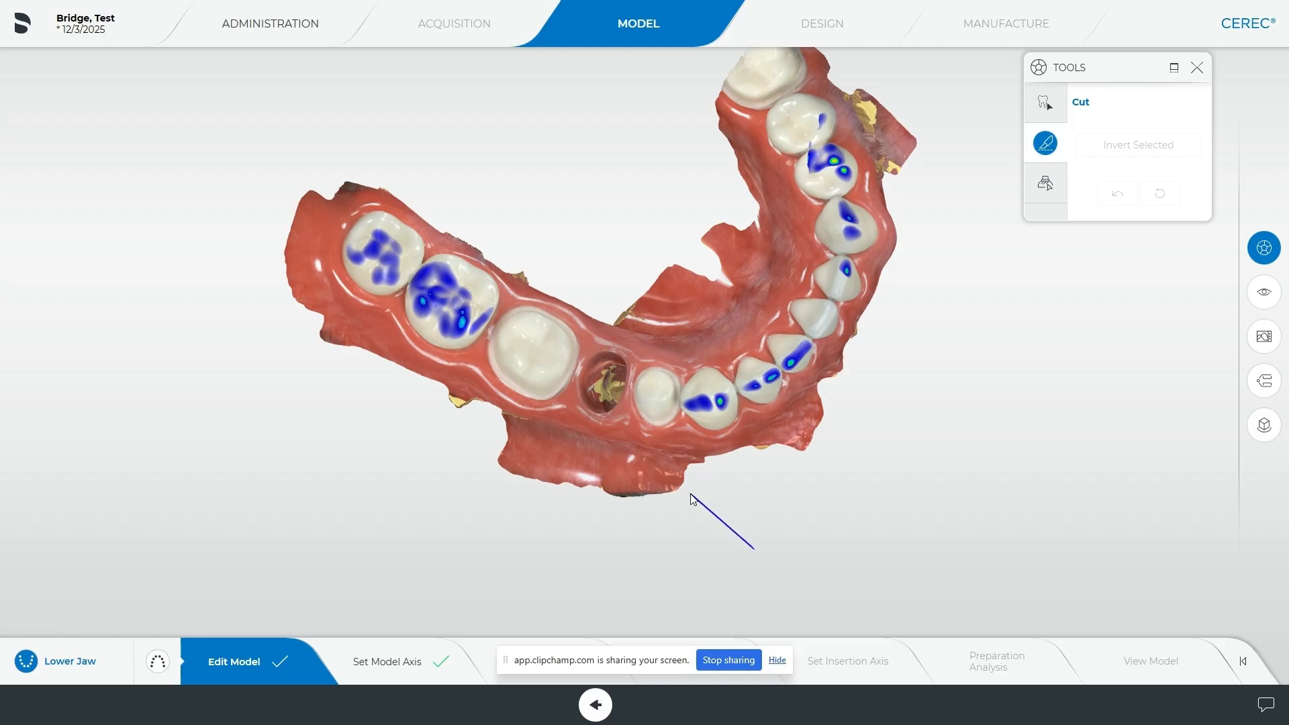
click(736, 452)
click(600, 449)
click(504, 412)
click(450, 385)
click(351, 340)
click(309, 318)
double_click(223, 358)
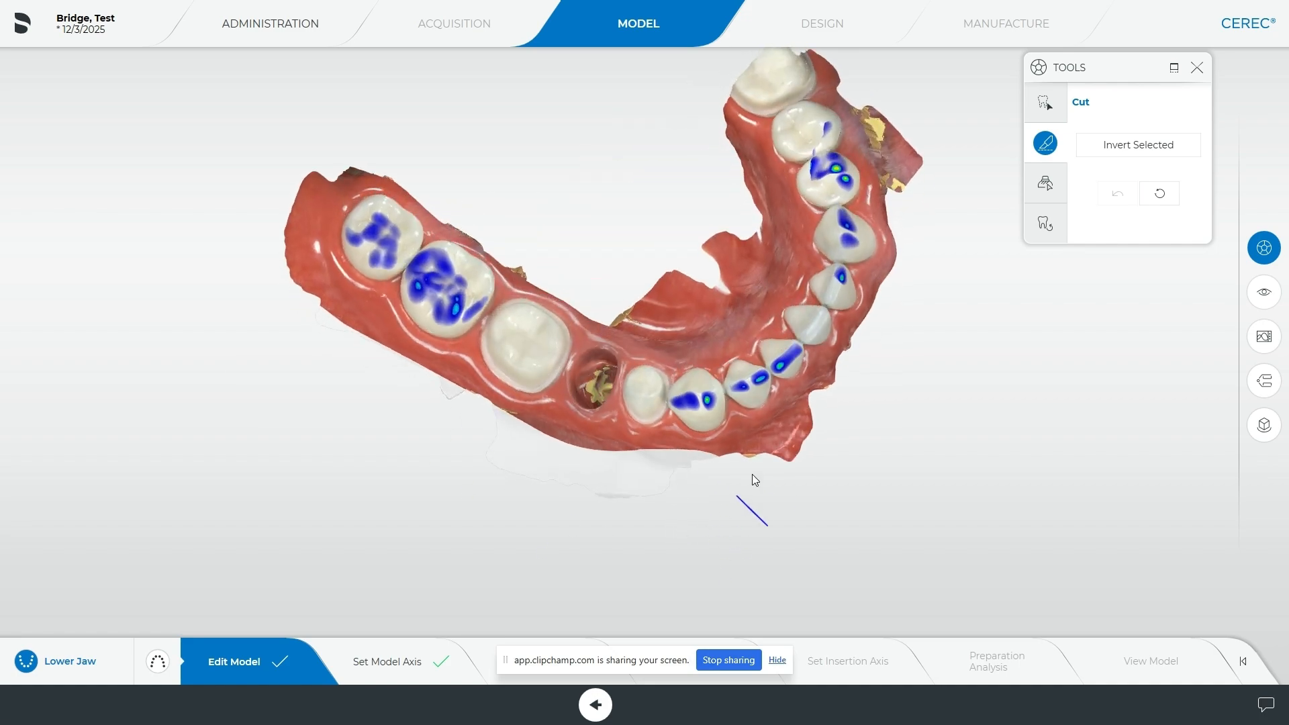
Examine the trimmed lower jaw and the upper jaw scan for remaining excess areas
drag(598, 265, 578, 322)
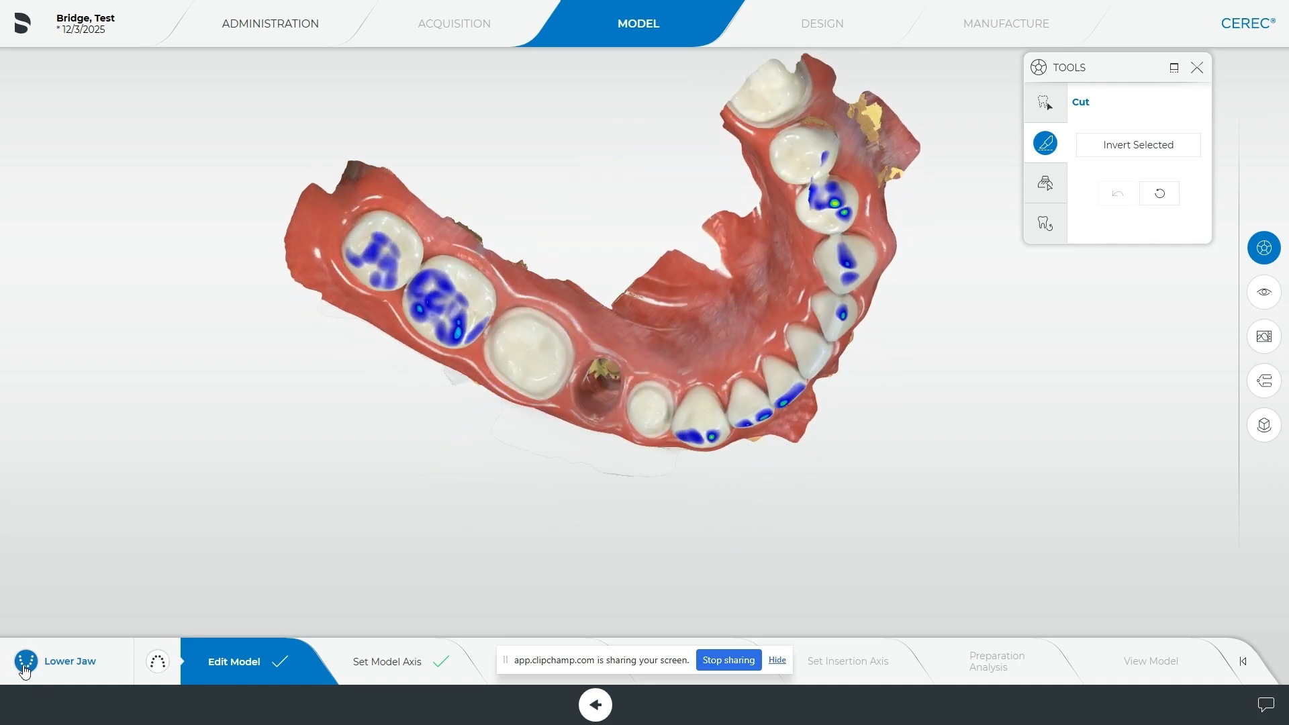
click(158, 661)
drag(686, 413, 632, 342)
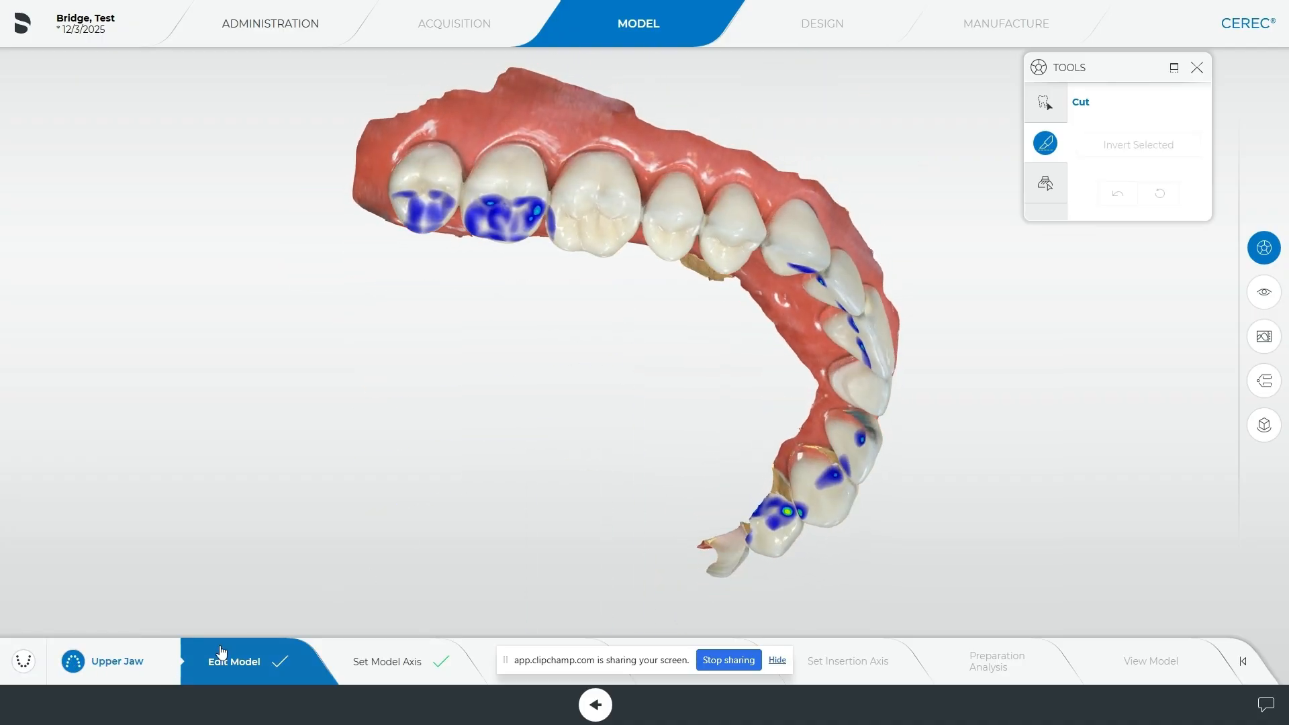
click(23, 660)
drag(635, 521, 702, 520)
right_drag(702, 514, 663, 403)
drag(532, 415, 526, 472)
drag(633, 470, 652, 430)
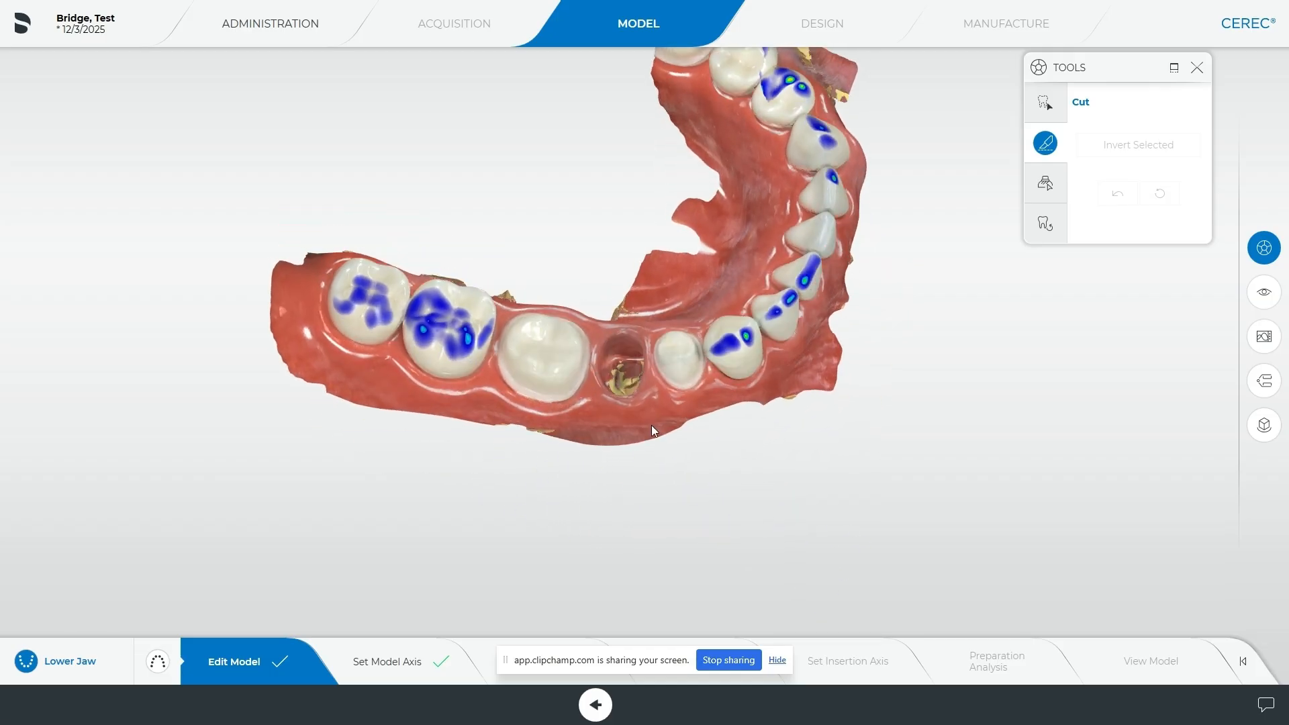
right_drag(652, 425, 618, 471)
mouse_move(604, 322)
mouse_down()
mouse_move(624, 245)
mouse_move(586, 299)
mouse_move(622, 293)
mouse_move(595, 321)
mouse_up()
right_drag(609, 328, 608, 288)
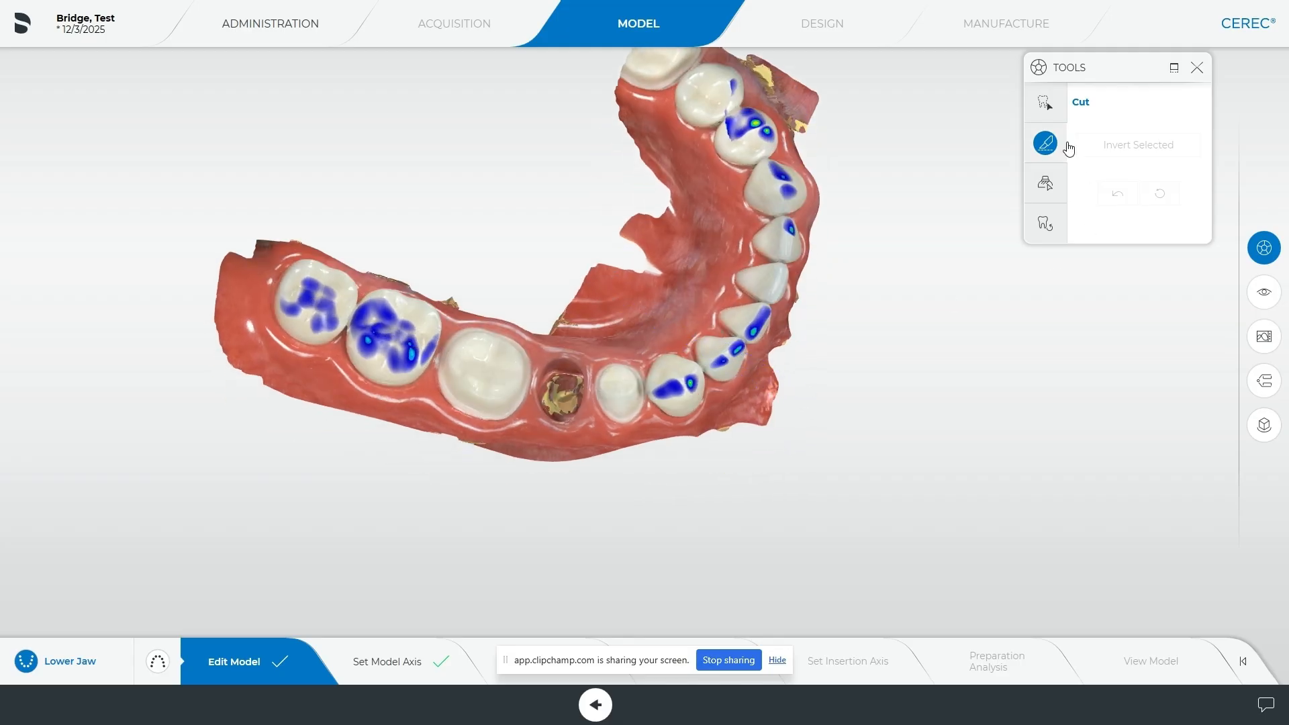
Outline the extraction socket at tooth 29 with the Replace tool and apply the replacement surface
click(1047, 186)
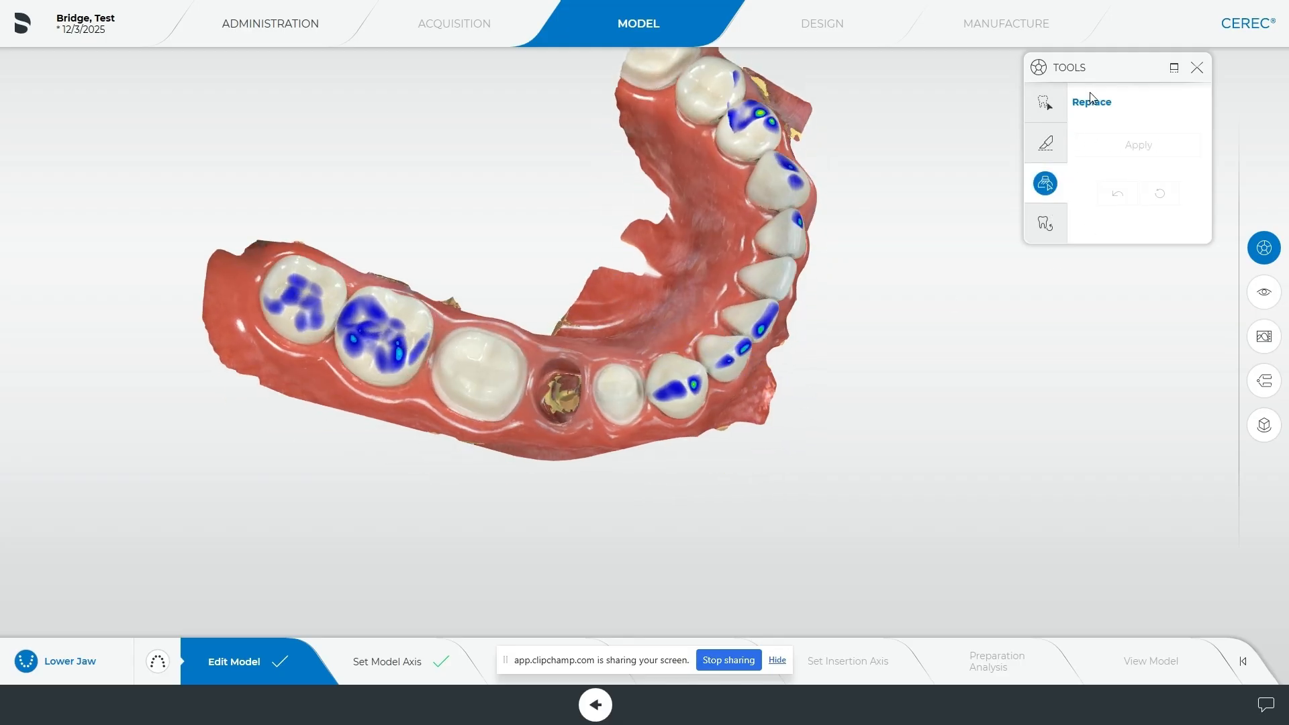
scroll(597, 424, up, 6)
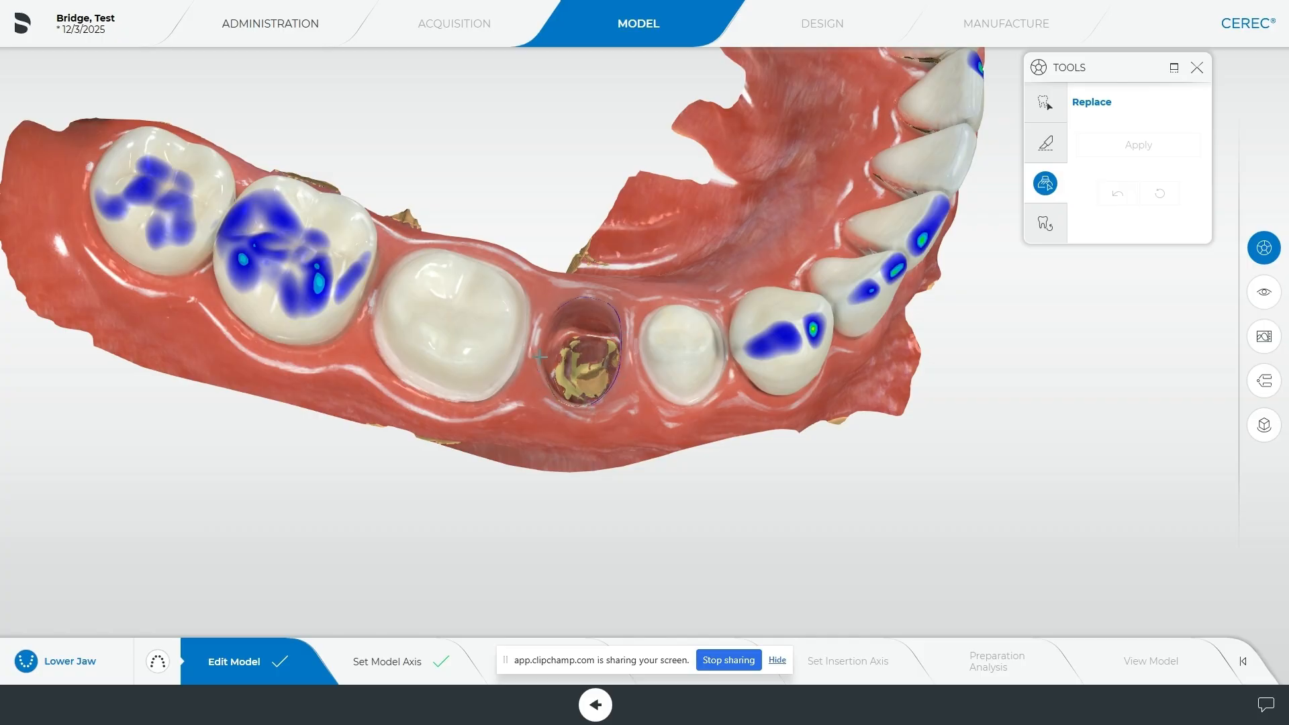
click(559, 308)
drag(603, 540, 634, 544)
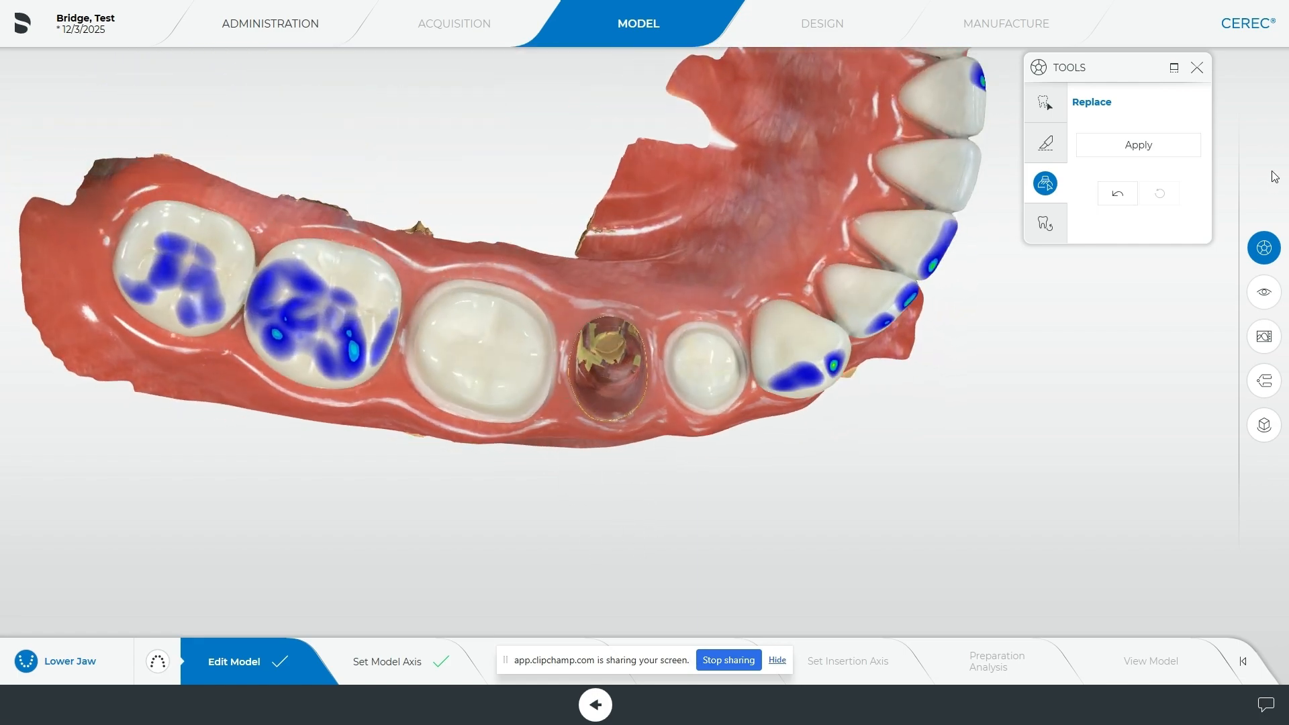
click(1123, 153)
drag(621, 413, 566, 484)
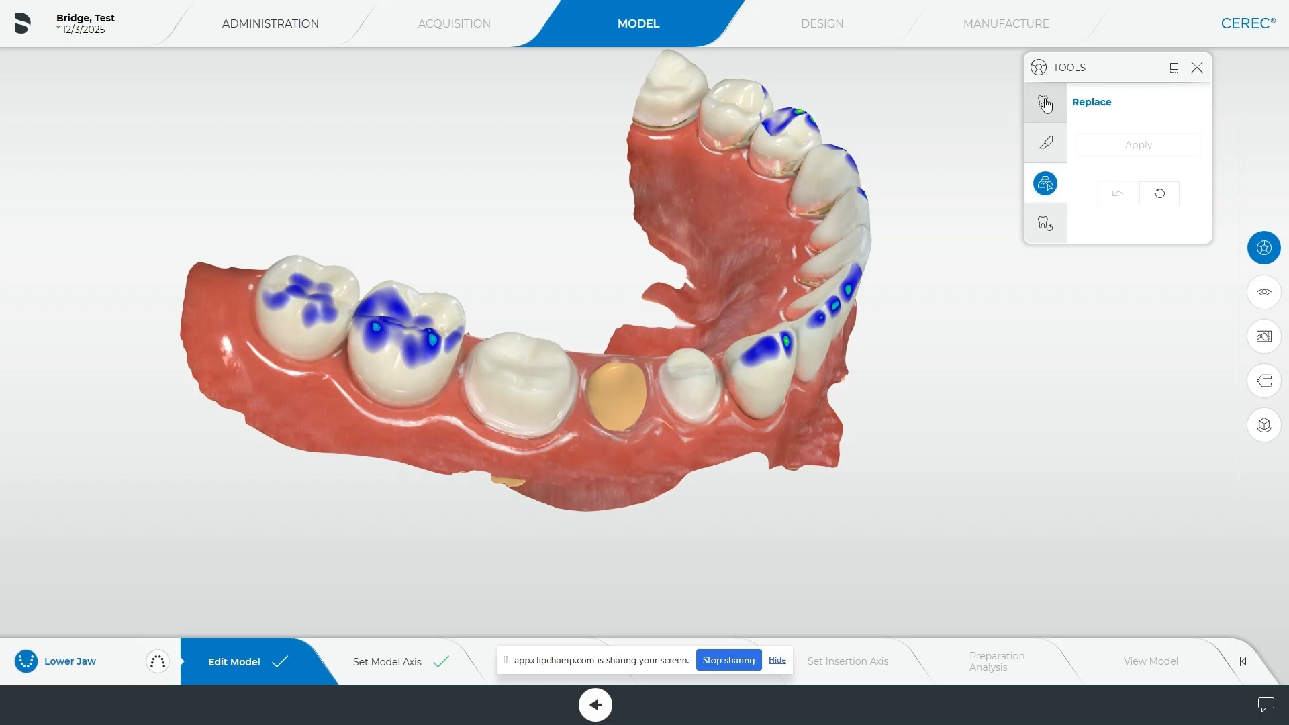
Remove material around the replaced socket at tooth 29 using the Form tool with a size of 4.00 mm
click(1045, 104)
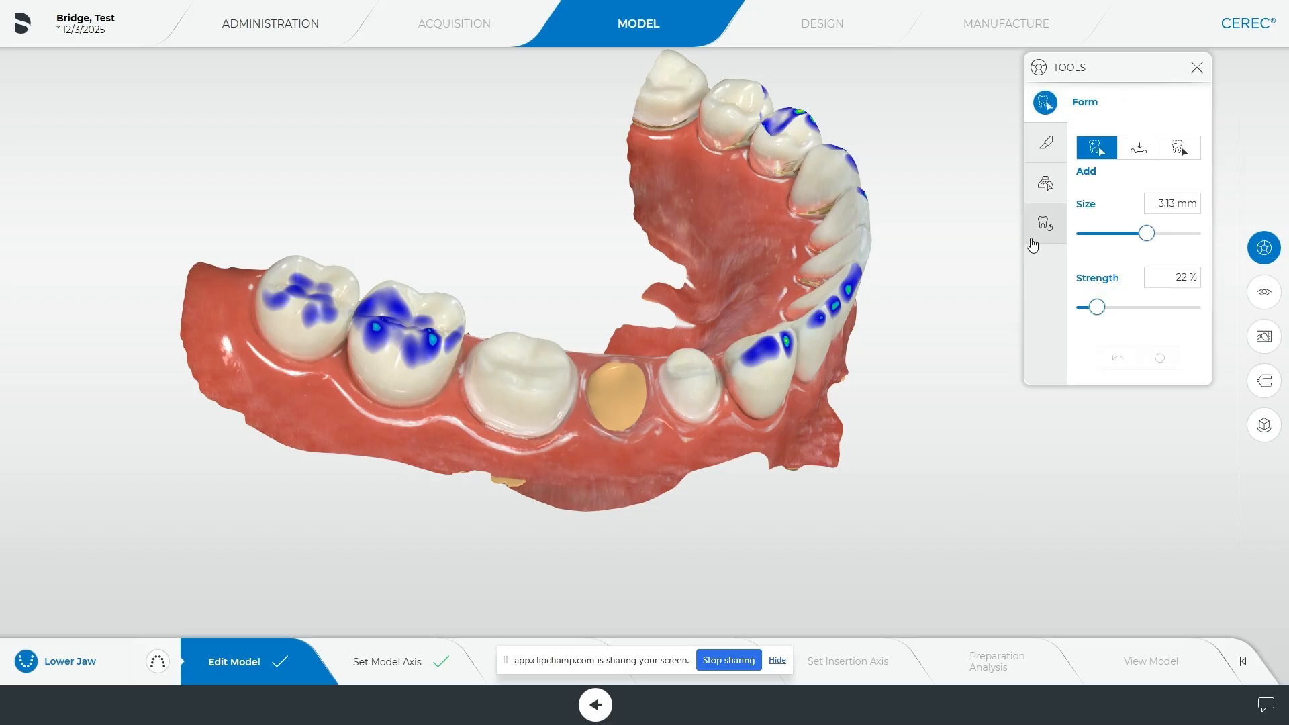
middle_drag(616, 341, 598, 250)
drag(597, 279, 584, 299)
right_drag(646, 299, 651, 250)
middle_drag(652, 250, 592, 303)
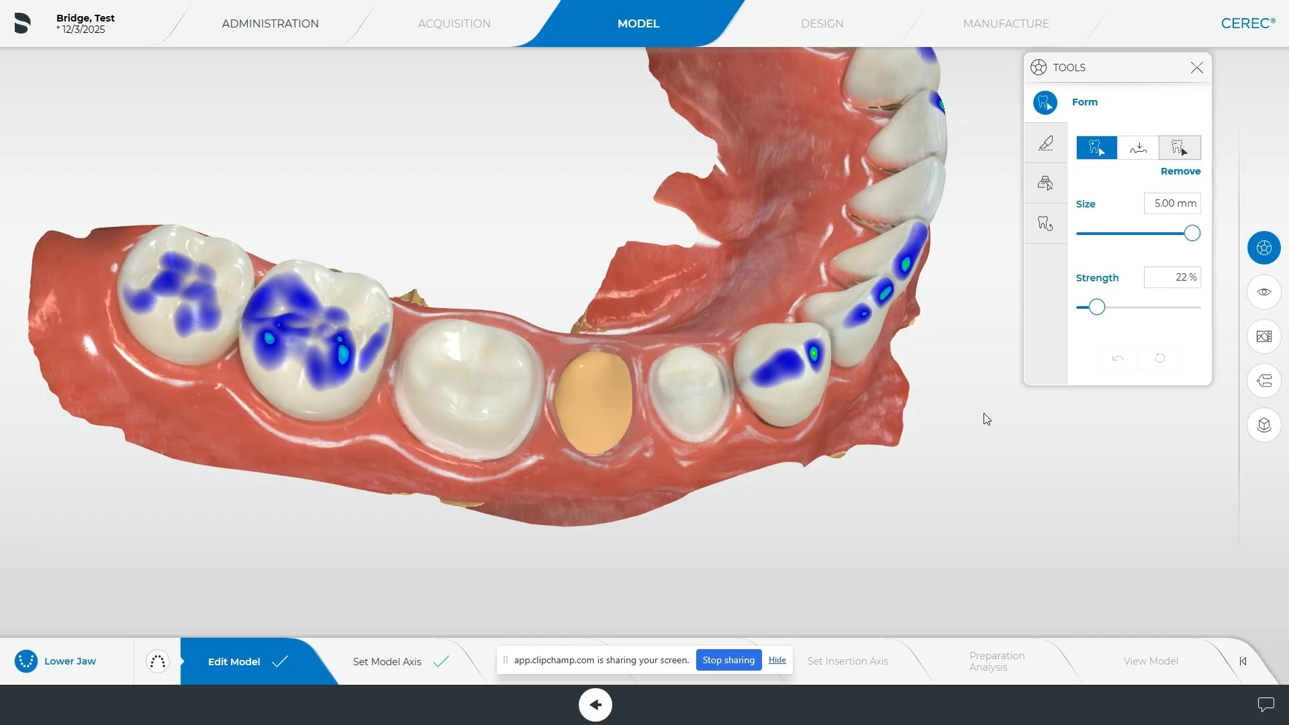
middle_drag(597, 407, 610, 438)
mouse_move(610, 437)
mouse_down()
mouse_move(585, 396)
mouse_move(578, 420)
mouse_move(613, 410)
mouse_move(583, 400)
mouse_up()
scroll(641, 536, down, 2)
mouse_move(639, 520)
mouse_down()
mouse_move(598, 416)
mouse_move(610, 466)
mouse_move(590, 269)
mouse_up()
drag(587, 133, 622, 224)
scroll(616, 279, up, 2)
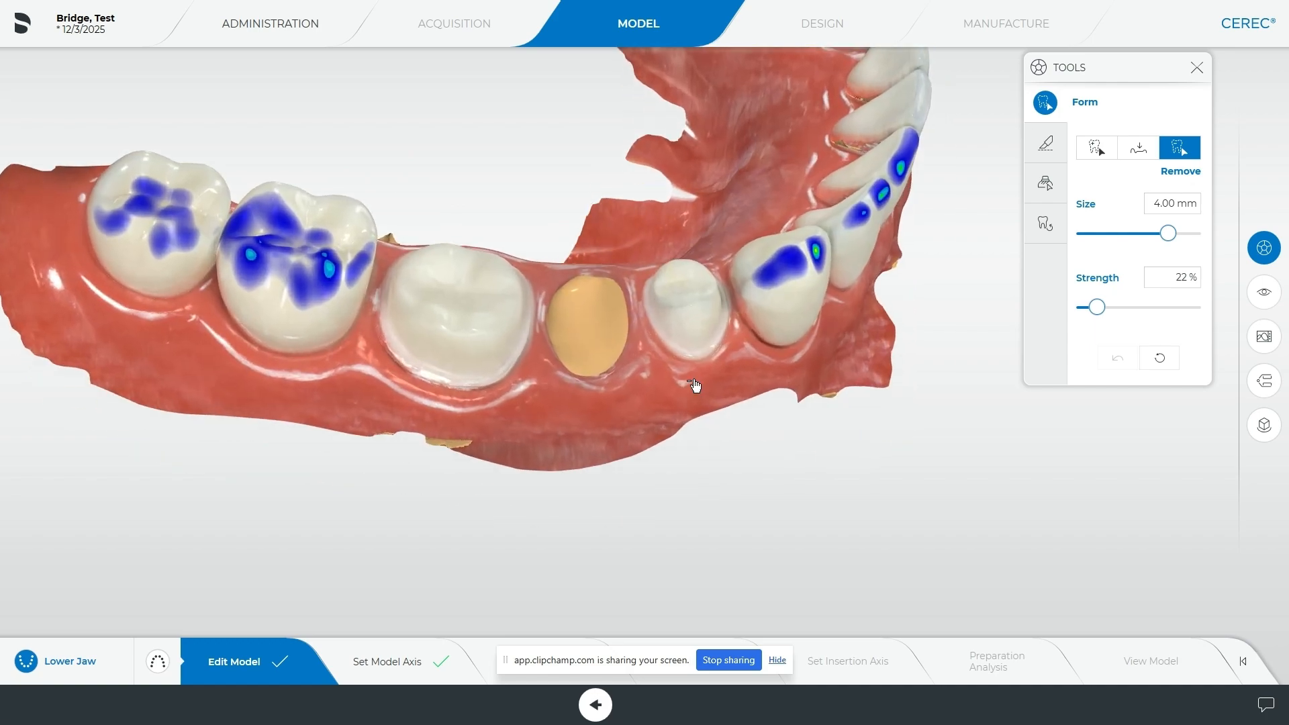
Smooth the filled pontic site on the lower jaw using the Form tool with a size of 3.08 mm
click(1138, 147)
scroll(573, 337, down, 4)
mouse_move(570, 309)
mouse_down()
mouse_move(601, 301)
mouse_move(611, 320)
mouse_move(573, 373)
mouse_move(587, 298)
mouse_move(568, 271)
mouse_move(603, 219)
mouse_move(583, 242)
mouse_up()
scroll(677, 408, down, 3)
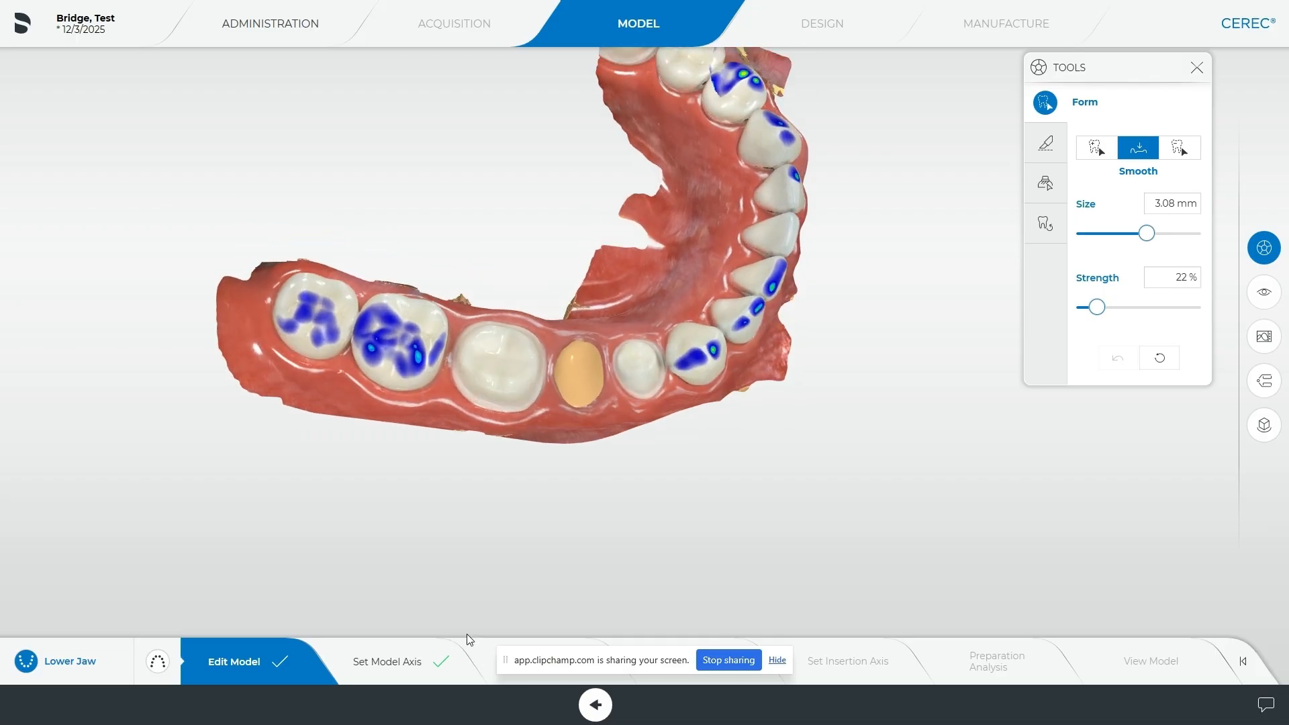
Hide the screen-sharing notice, then align the lower jaw with the arch template and confirm the model axis
click(779, 661)
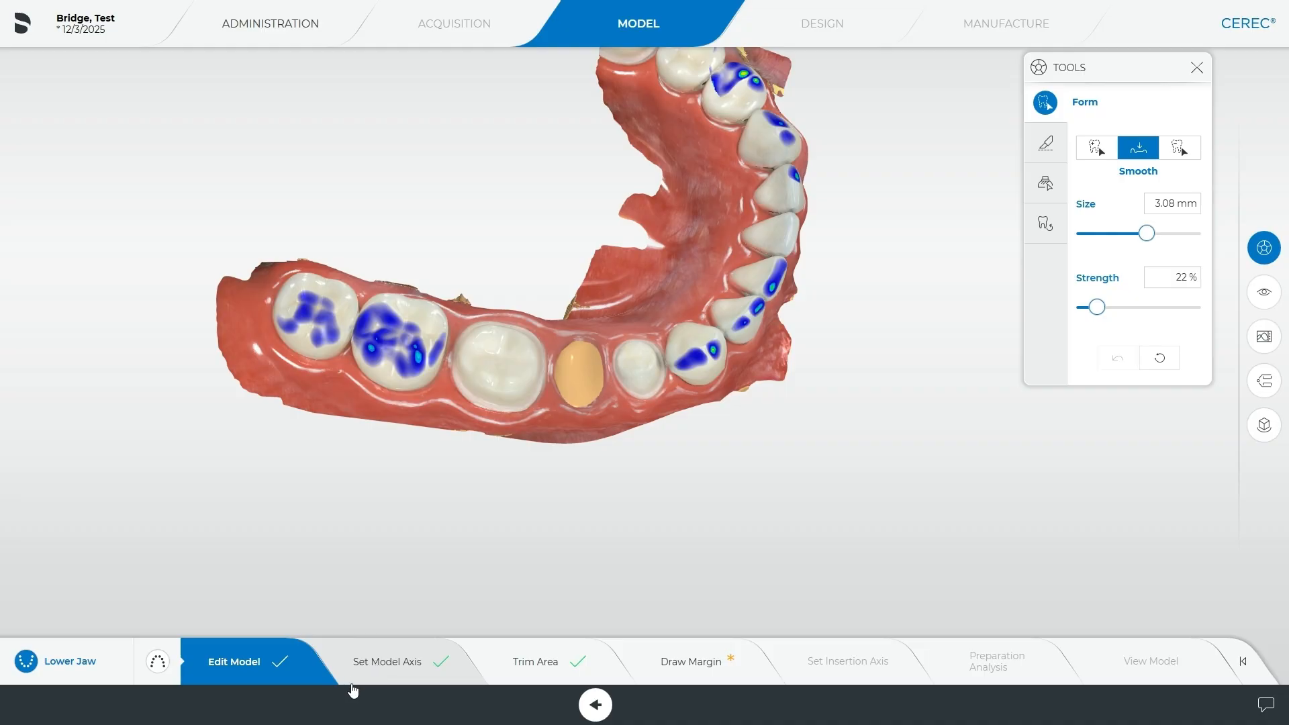
click(366, 665)
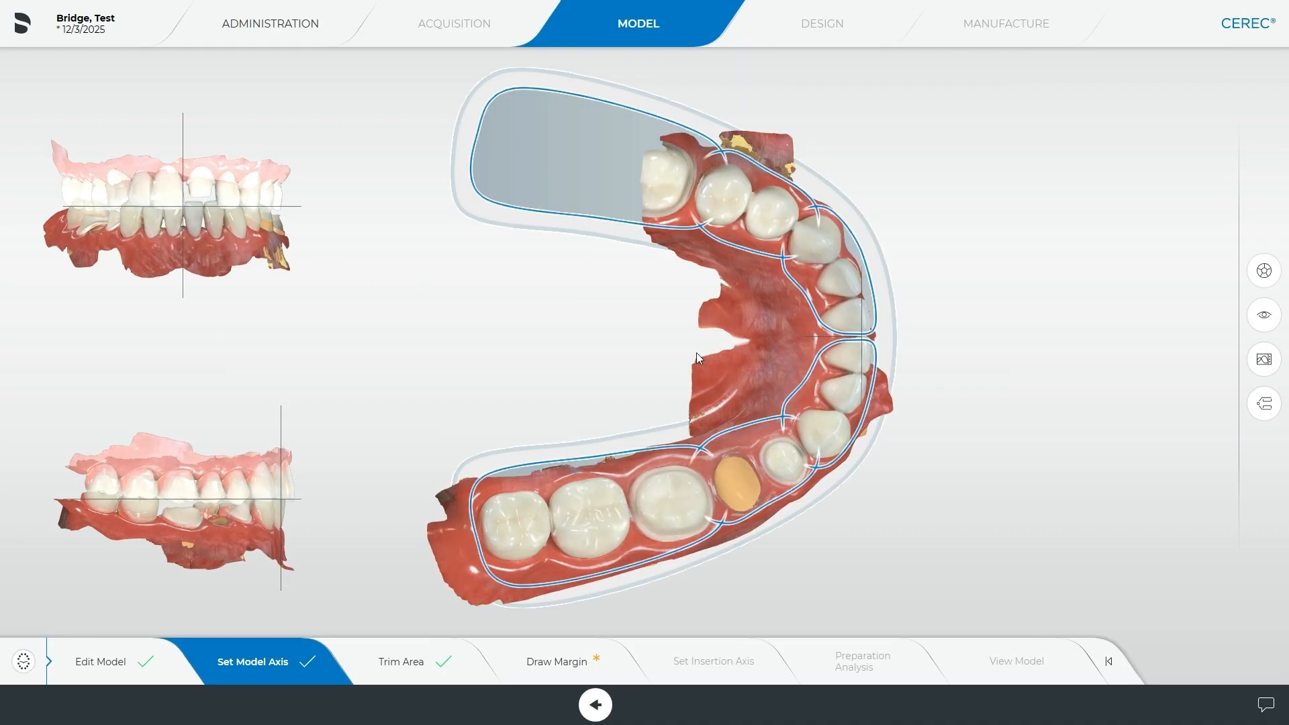
drag(526, 518, 574, 481)
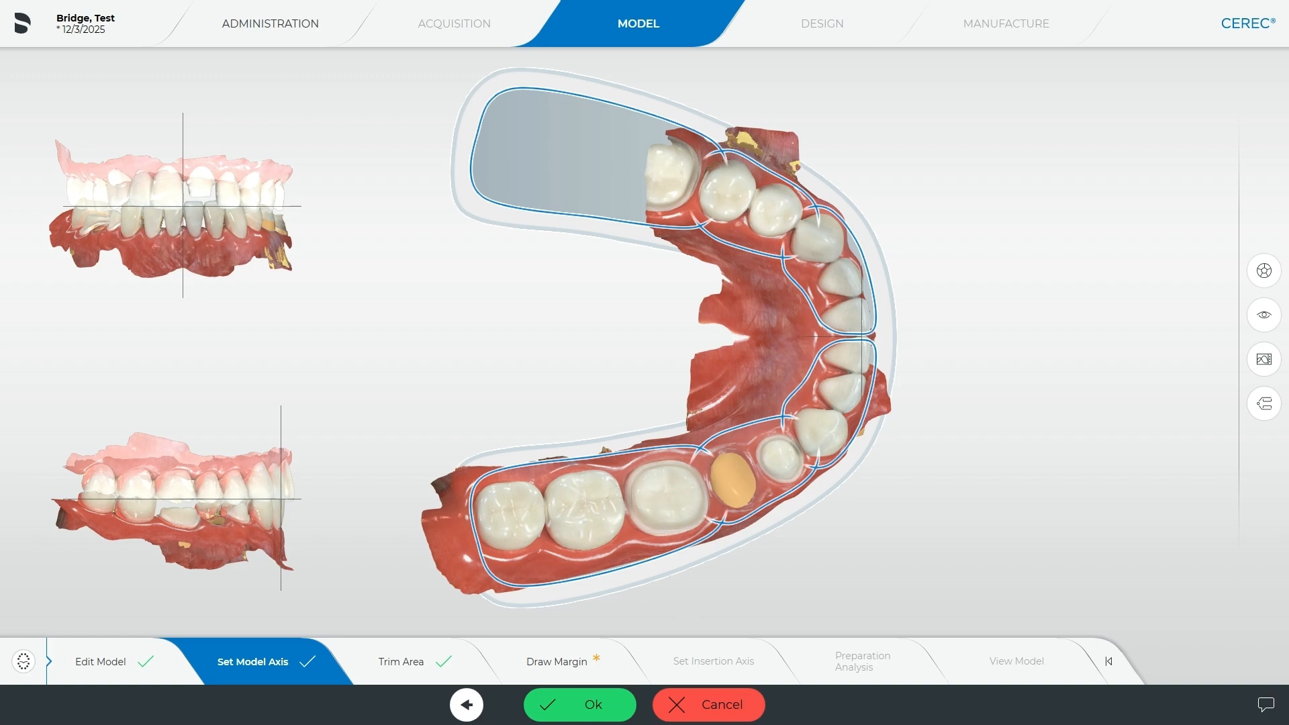
click(585, 705)
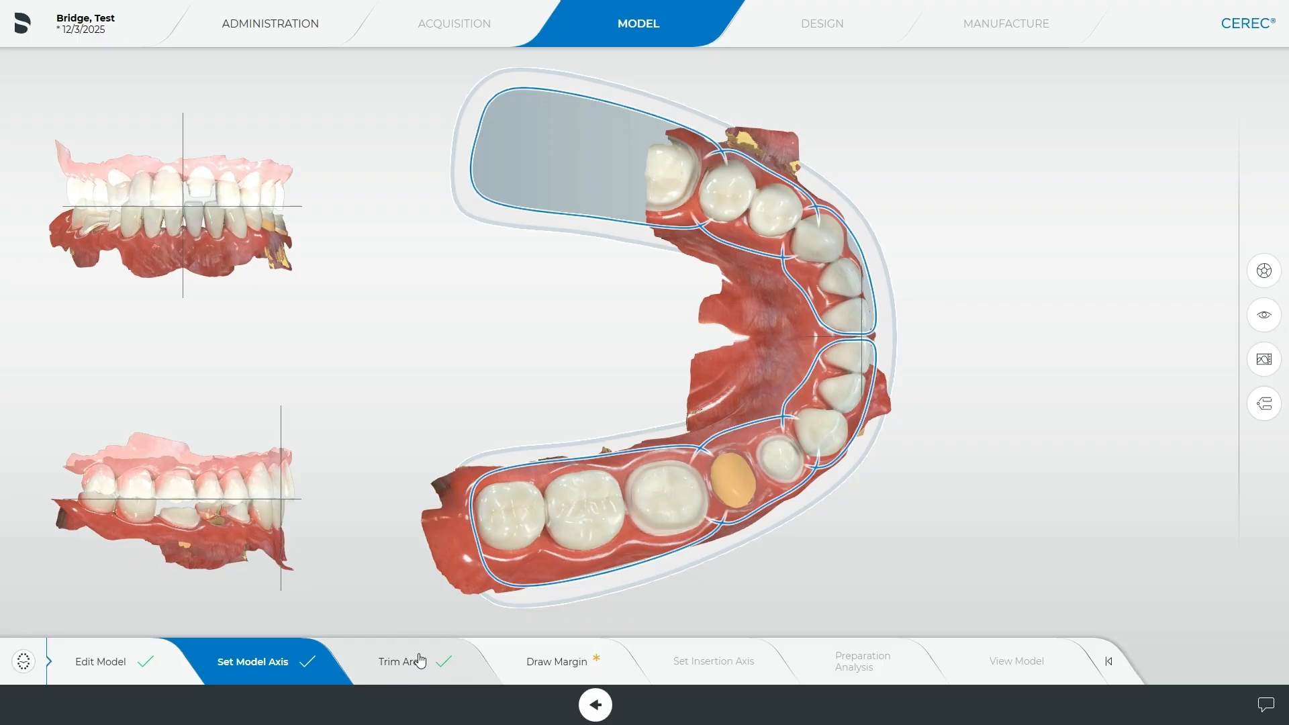
Draw a closed magnetic margin line around the preparation of tooth 28
click(560, 659)
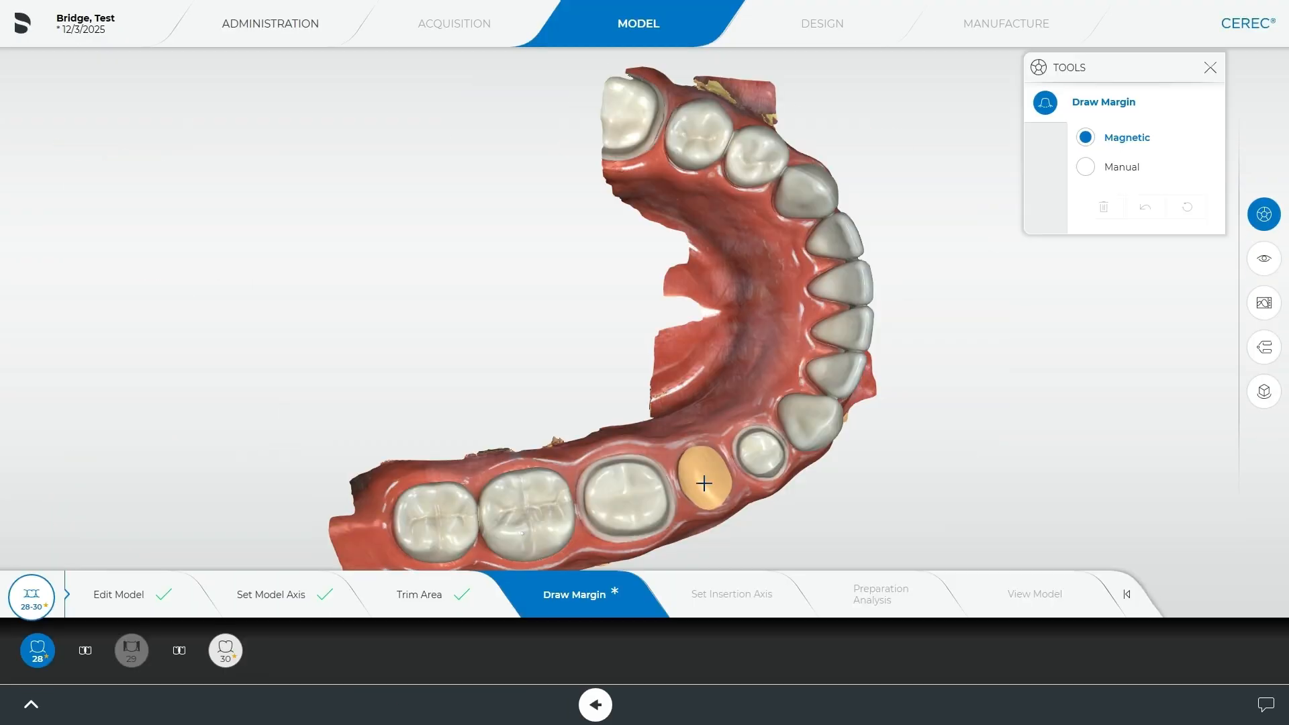
drag(494, 361, 579, 423)
right_drag(578, 423, 485, 249)
drag(494, 274, 544, 287)
right_drag(588, 397, 471, 410)
scroll(546, 348, up, 3)
drag(506, 269, 490, 286)
click(497, 286)
click(559, 336)
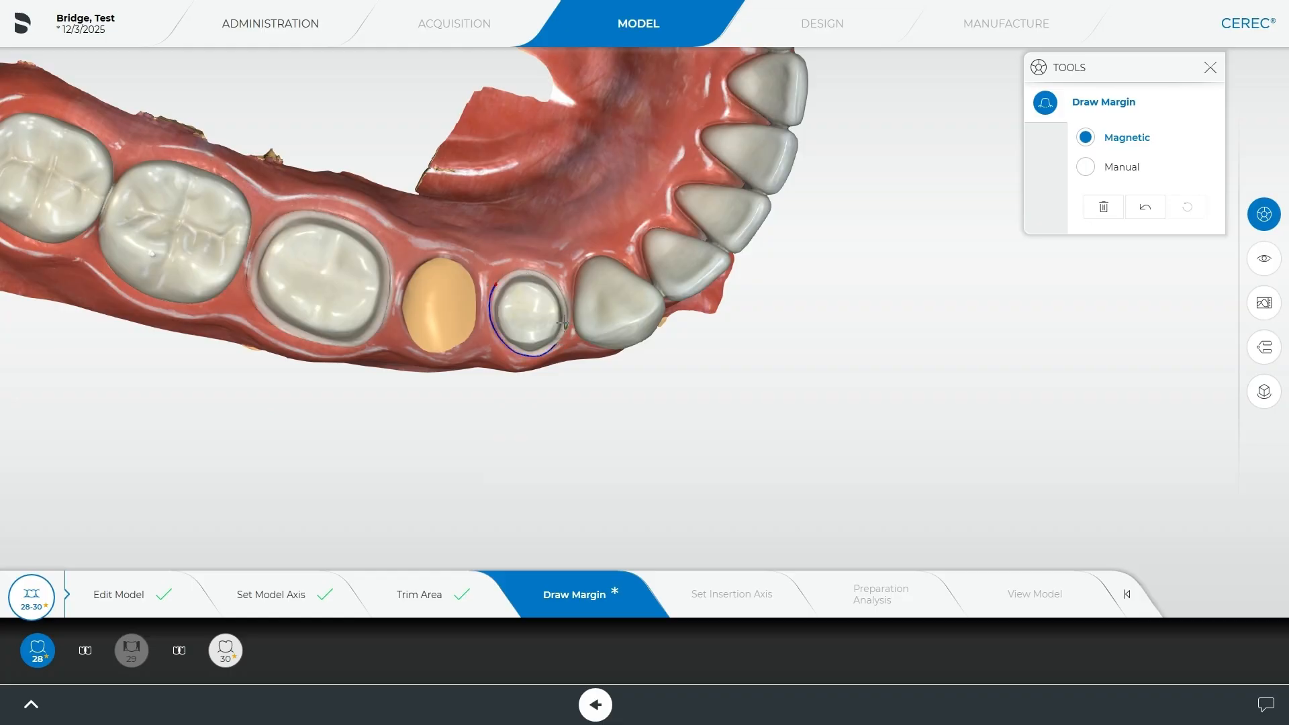
double_click(499, 279)
Correct the margin of tooth 28 in manual mode along the side facing the neighbouring canine
drag(260, 384, 587, 219)
scroll(534, 310, up, 3)
drag(533, 310, 446, 289)
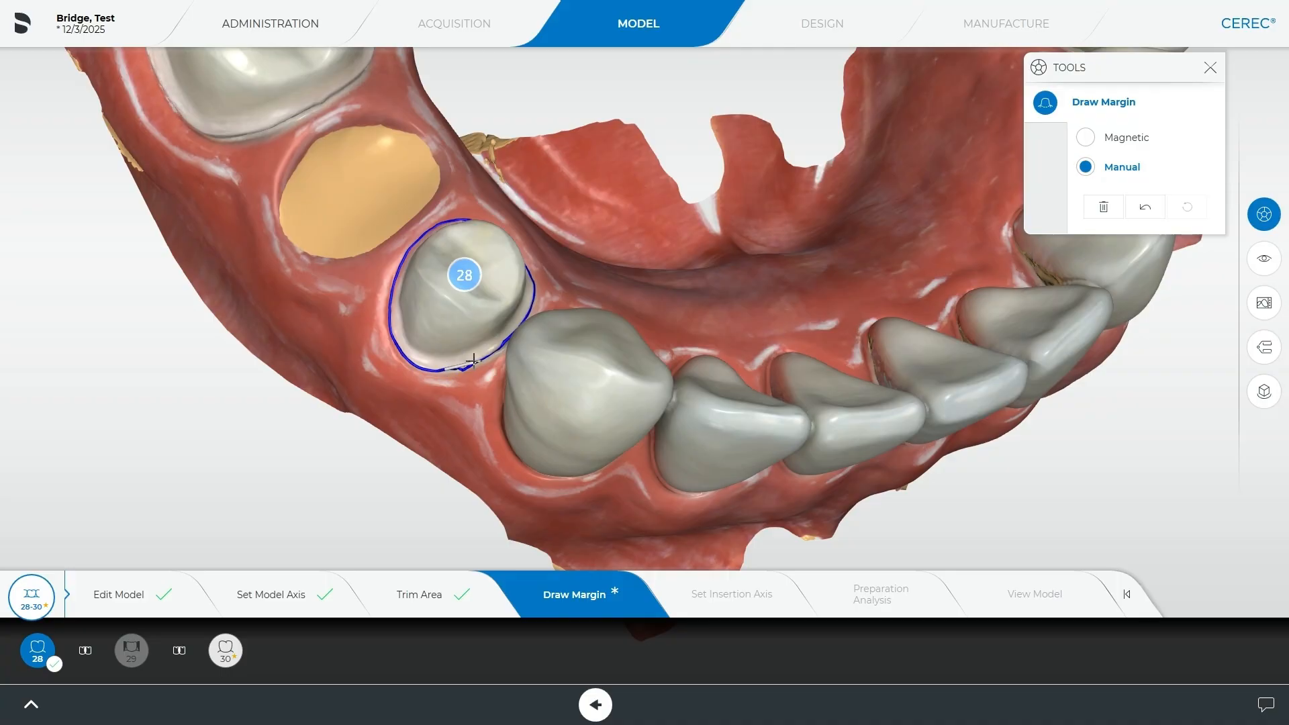
double_click(505, 341)
mouse_move(474, 423)
mouse_down()
mouse_move(529, 362)
mouse_move(474, 489)
mouse_up()
right_drag(464, 300, 741, 355)
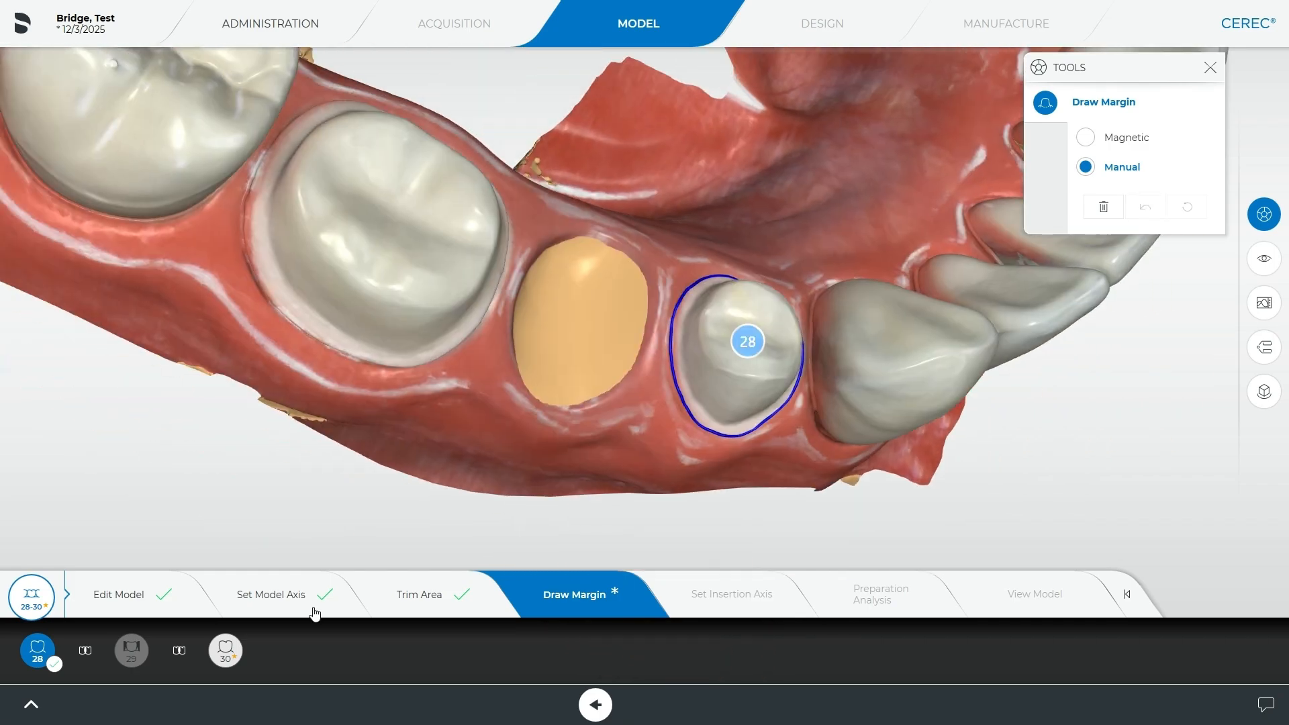
Draw a closed margin line around the preparation of tooth 30
click(224, 657)
drag(349, 221, 822, 225)
click(303, 236)
click(472, 431)
click(303, 237)
drag(403, 309, 443, 282)
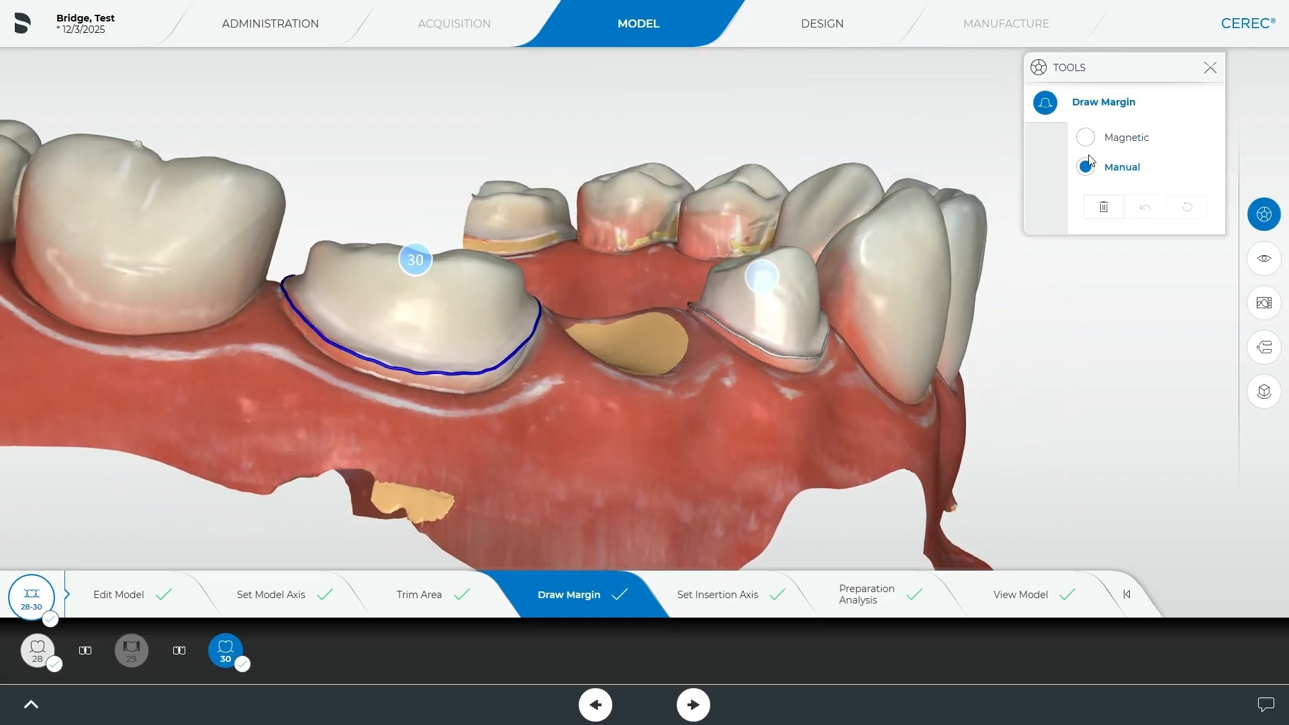
Correct the margin of tooth 30 in manual mode along its buccal side and the side facing the neighbouring molar
drag(310, 301, 460, 394)
mouse_move(333, 449)
mouse_down()
mouse_move(398, 446)
mouse_move(465, 422)
mouse_move(506, 517)
mouse_move(339, 331)
mouse_move(390, 405)
mouse_up()
click(465, 422)
double_click(490, 407)
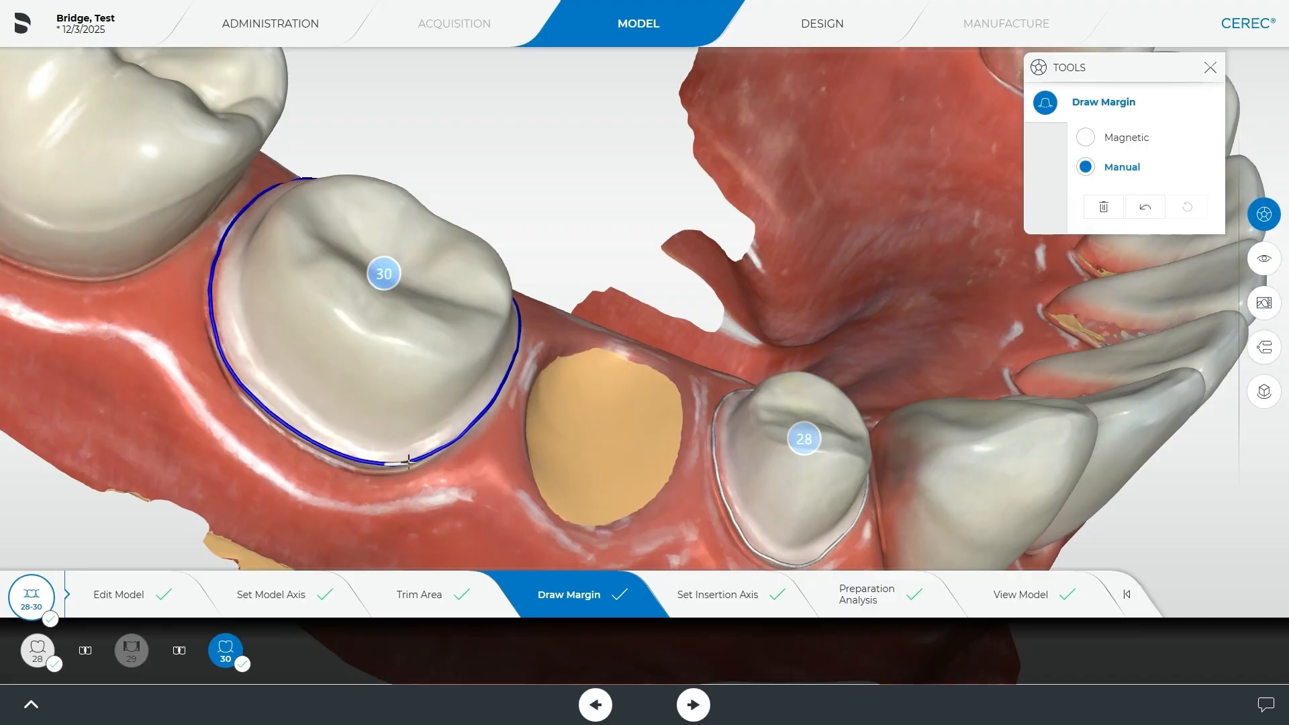
drag(409, 461, 471, 439)
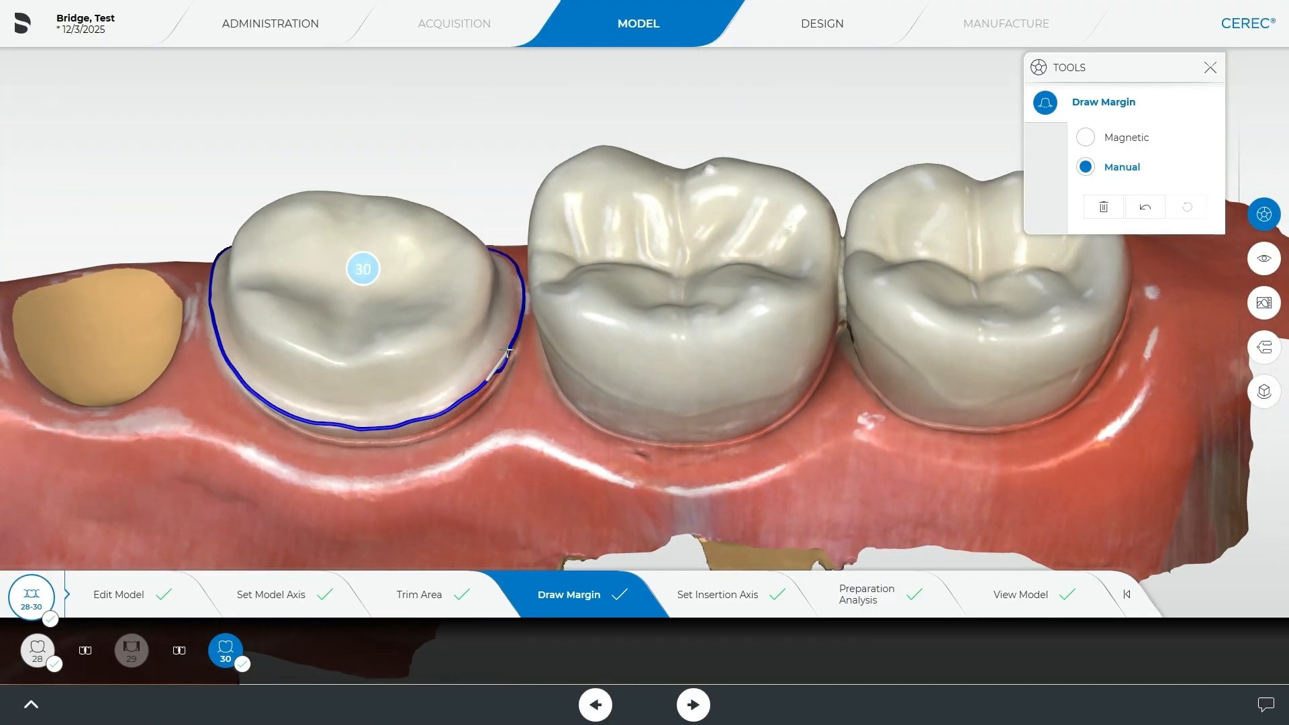
drag(446, 296, 650, 559)
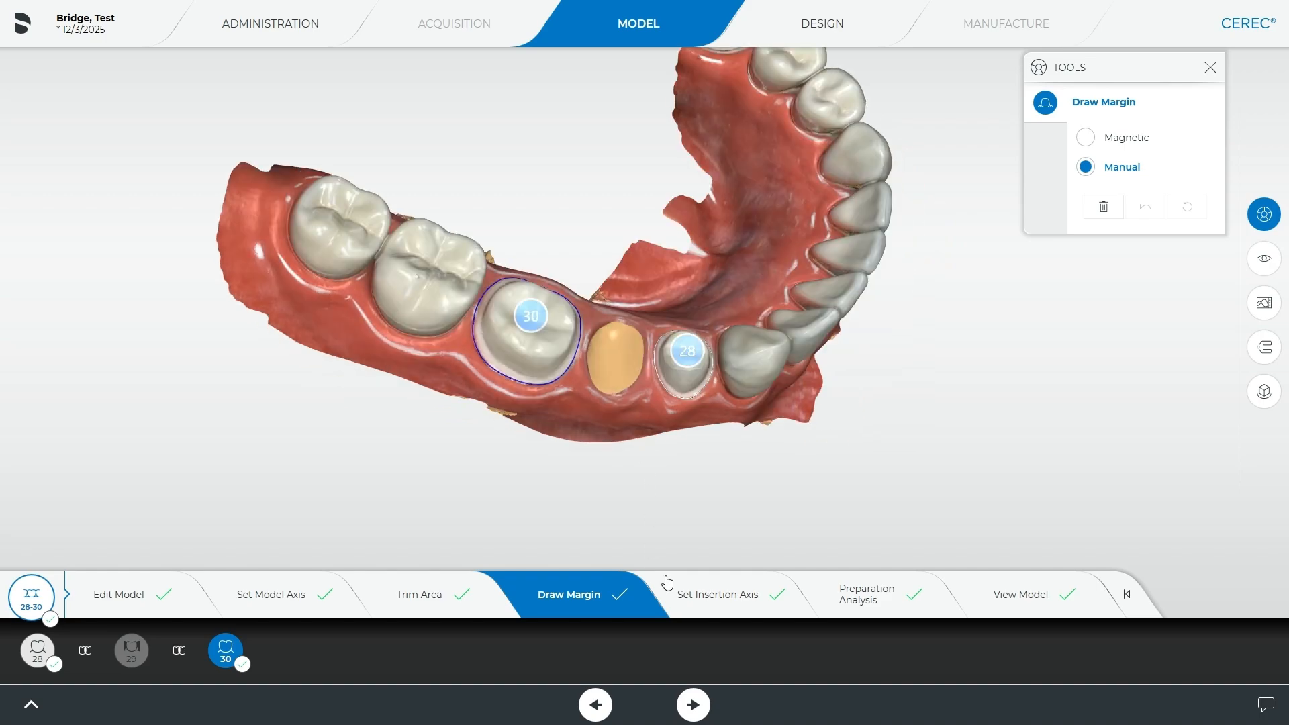
Open the insertion axis phase for the whole bridge, tilt the lower jaw slightly to adjust the axis, and accept it
click(722, 609)
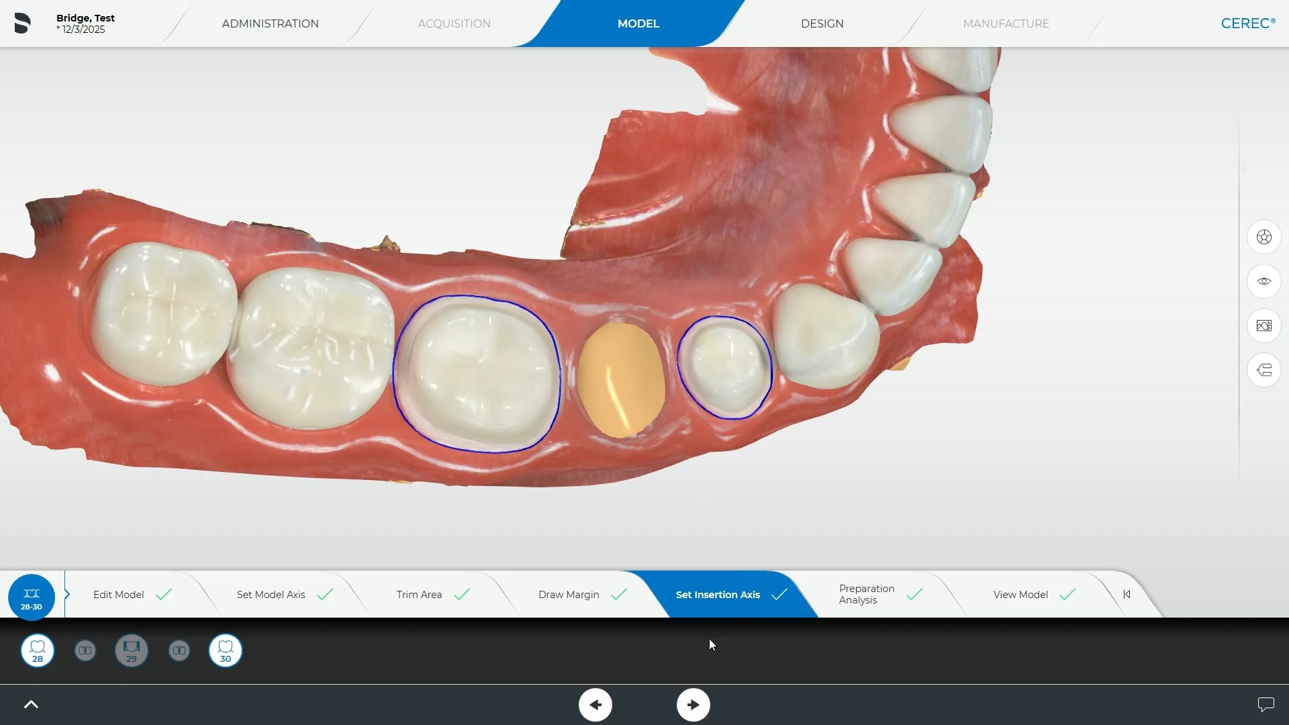
click(594, 596)
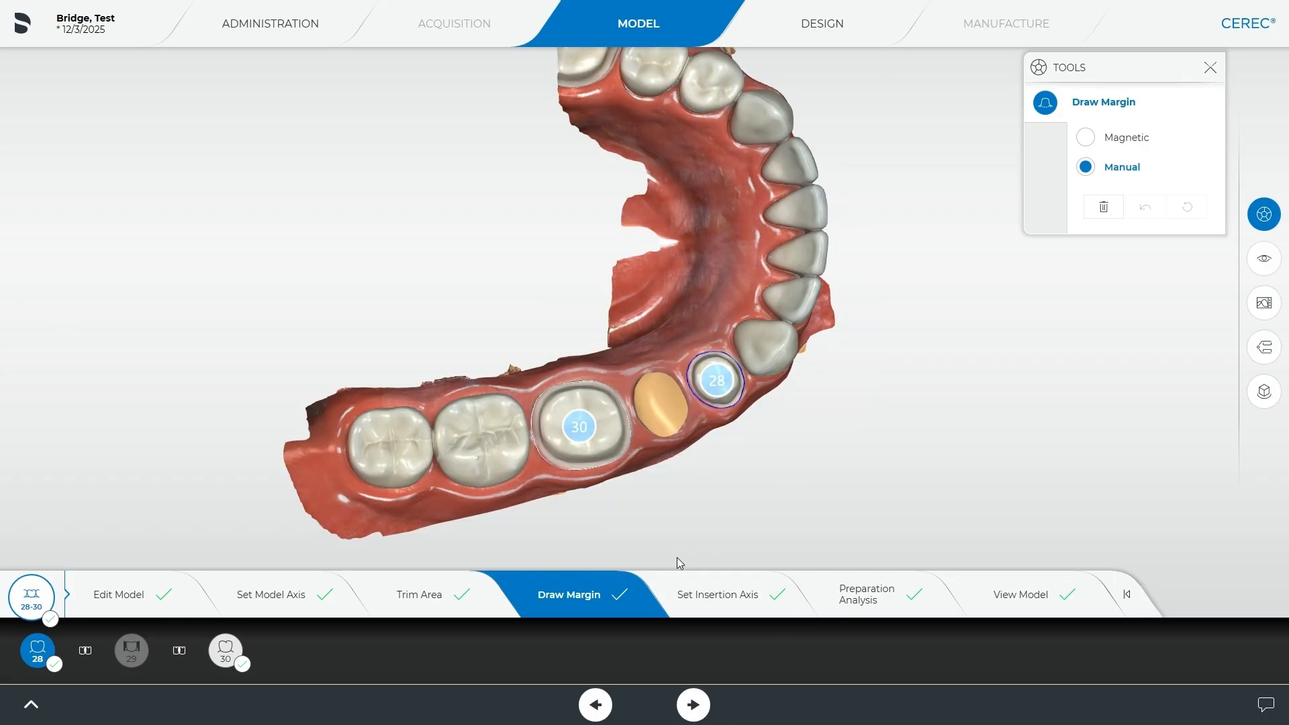
drag(590, 493, 673, 550)
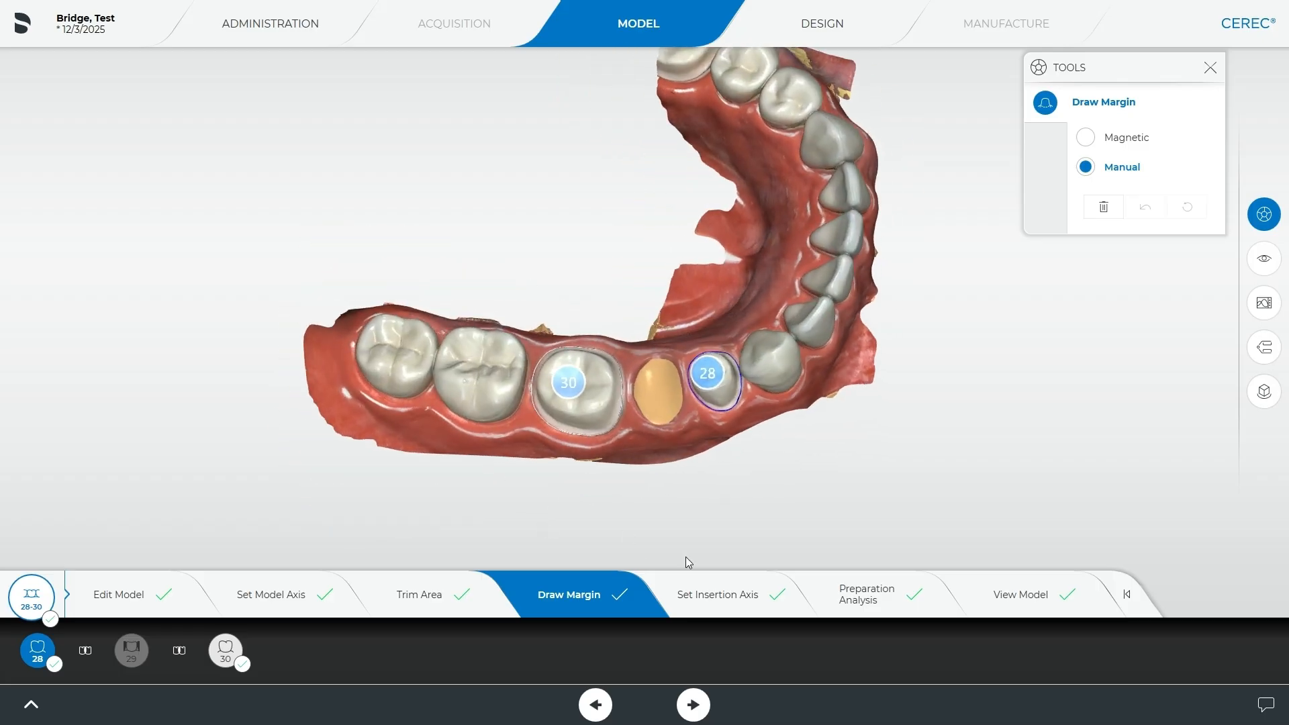
click(728, 611)
scroll(585, 463, up, 5)
middle_drag(658, 508, 564, 478)
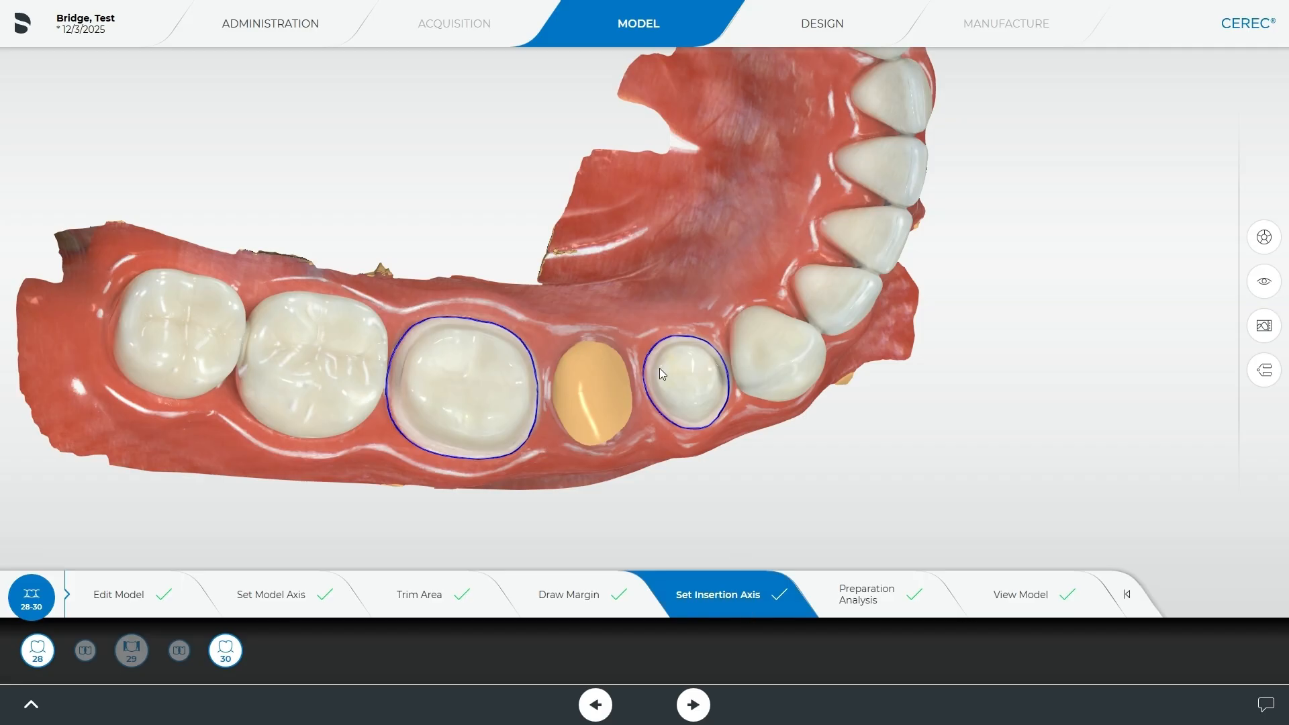
drag(611, 388, 582, 393)
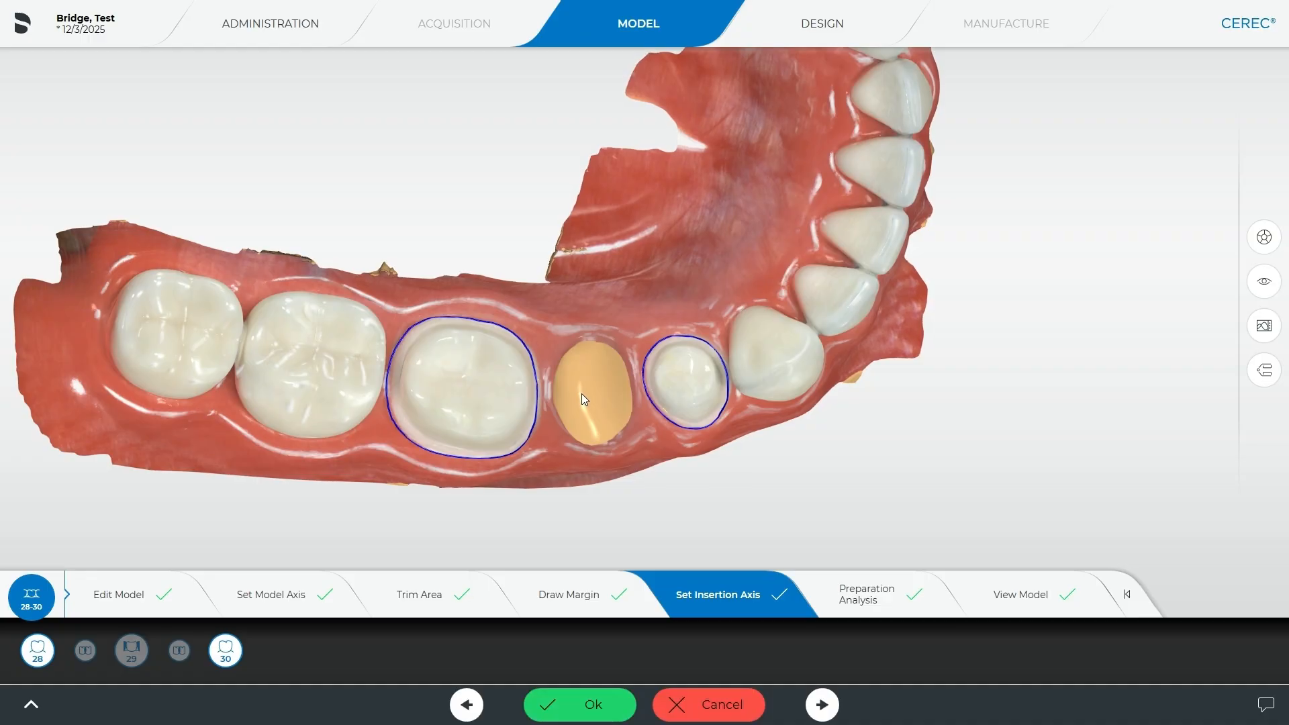
click(594, 706)
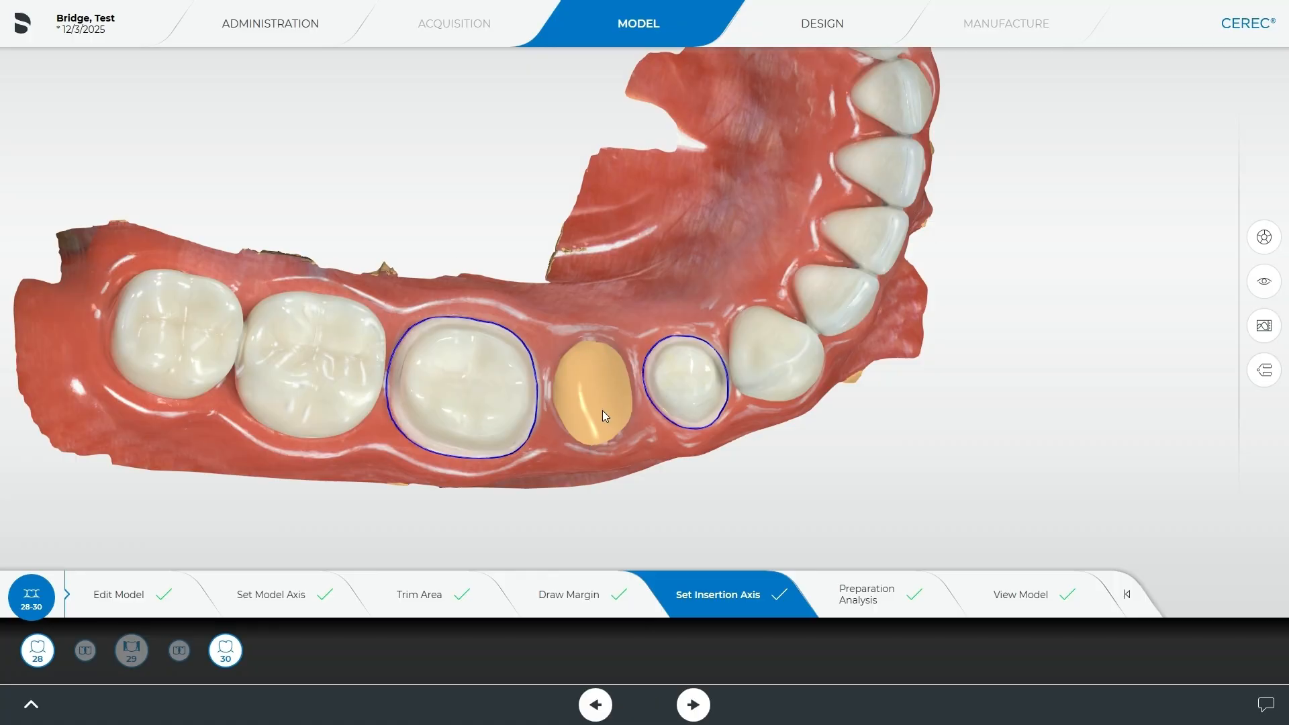
Cancel a further tilt of the insertion axis and continue to the design phase to generate the bridge proposal
drag(563, 405, 565, 361)
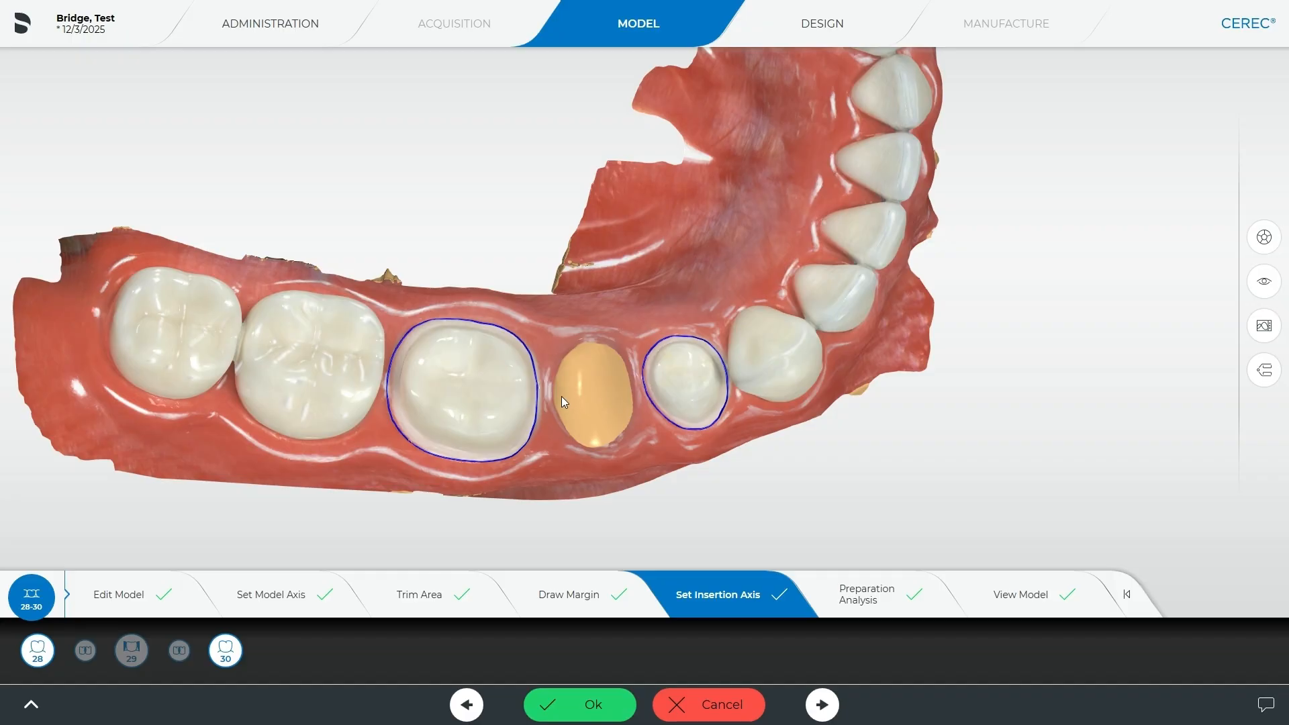
click(749, 714)
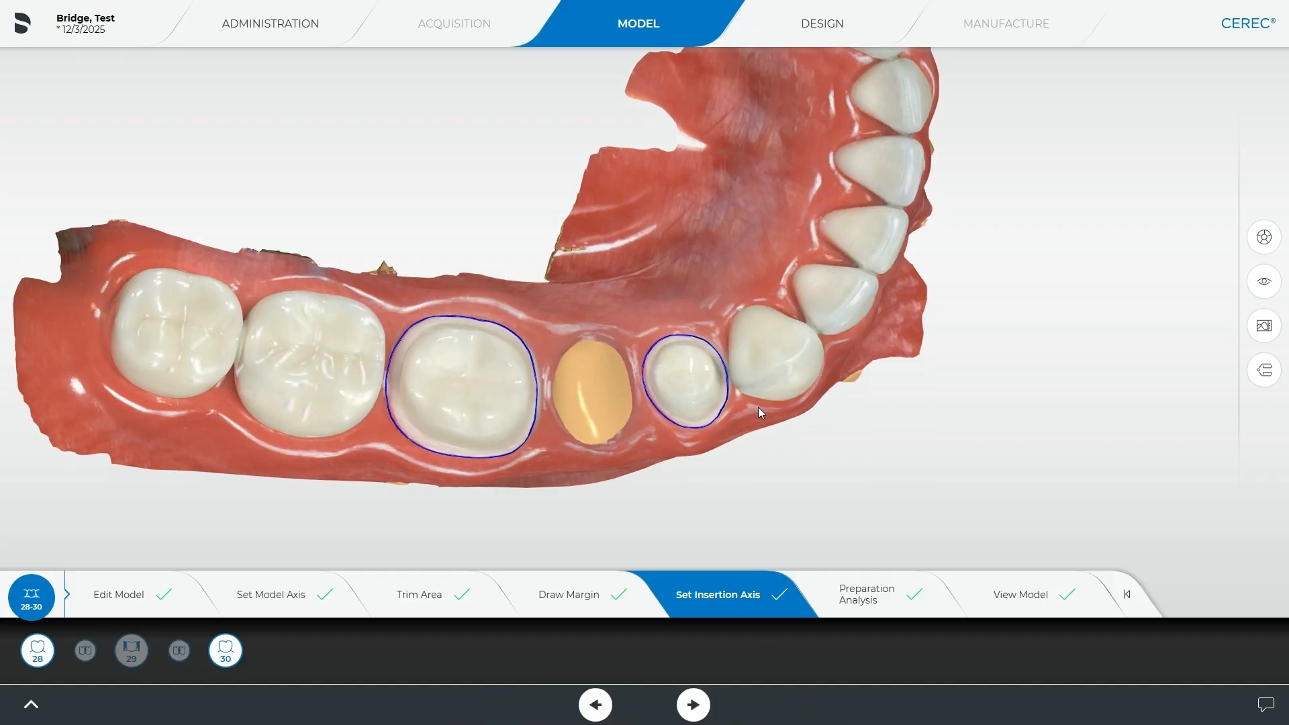
click(694, 706)
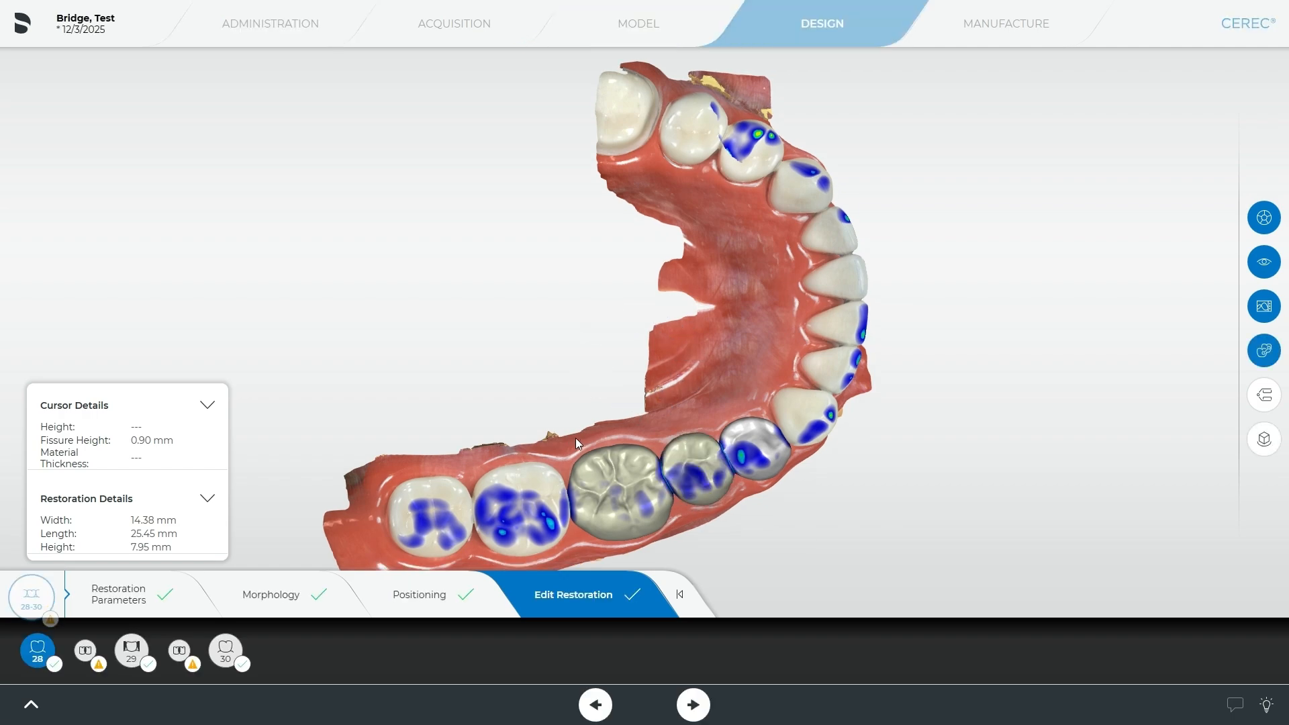
Examine the proposed bridge's contours and occlusal contacts from the occlusal and buccal sides
right_drag(526, 425, 491, 311)
drag(457, 333, 457, 204)
mouse_move(572, 339)
mouse_down()
mouse_move(566, 296)
mouse_move(576, 324)
mouse_up()
scroll(638, 433, up, 3)
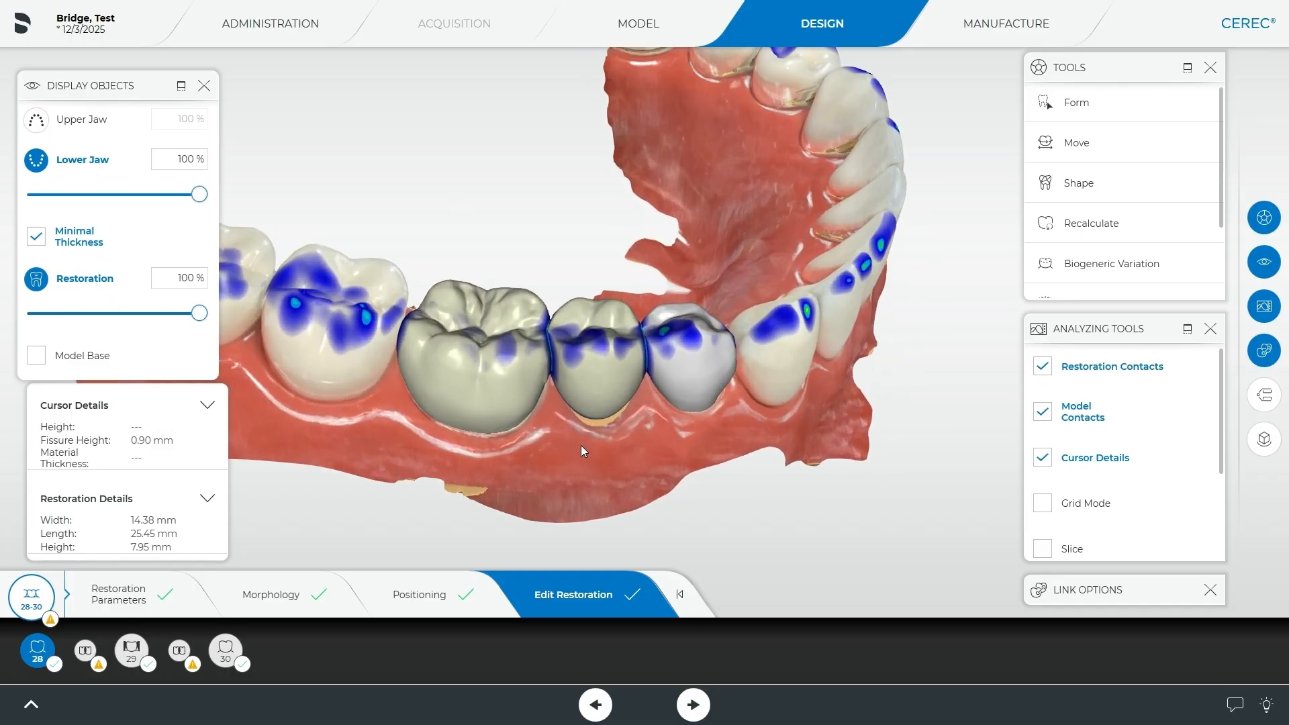
drag(585, 193, 581, 262)
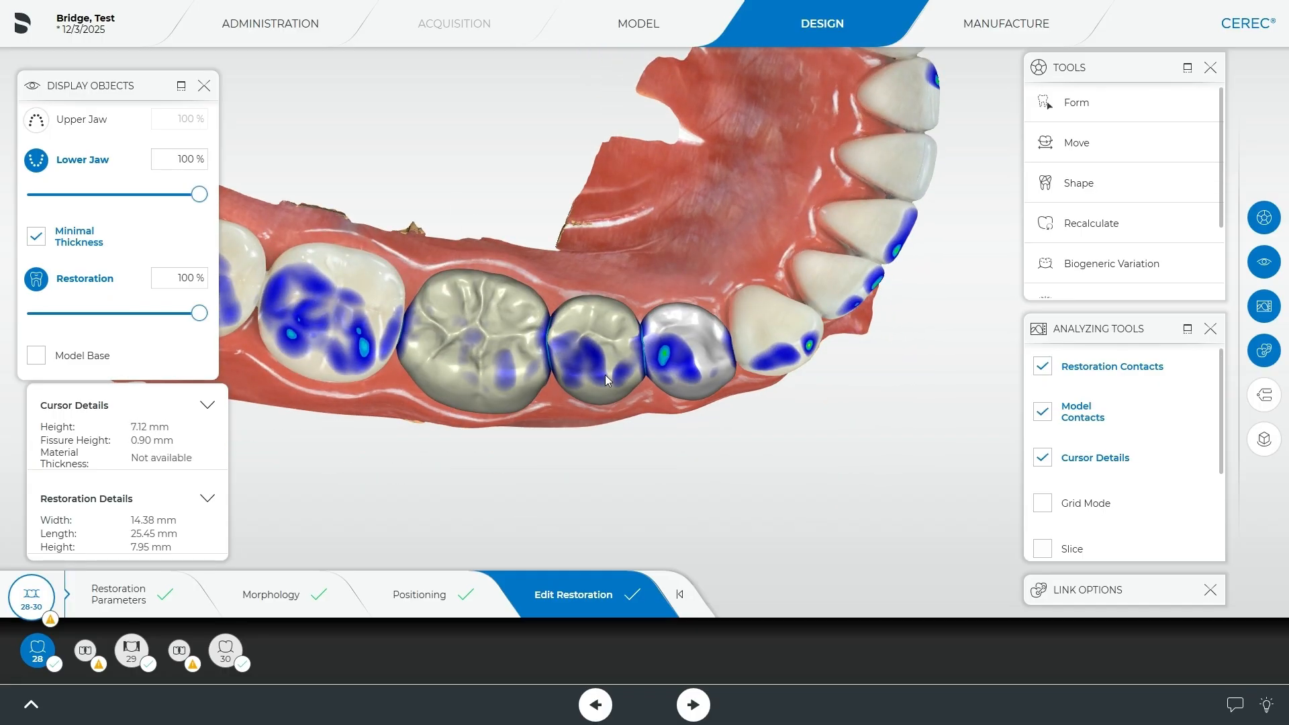
mouse_move(517, 519)
mouse_down()
mouse_move(499, 380)
mouse_move(562, 329)
mouse_move(518, 463)
mouse_move(523, 495)
mouse_up()
drag(550, 211, 550, 202)
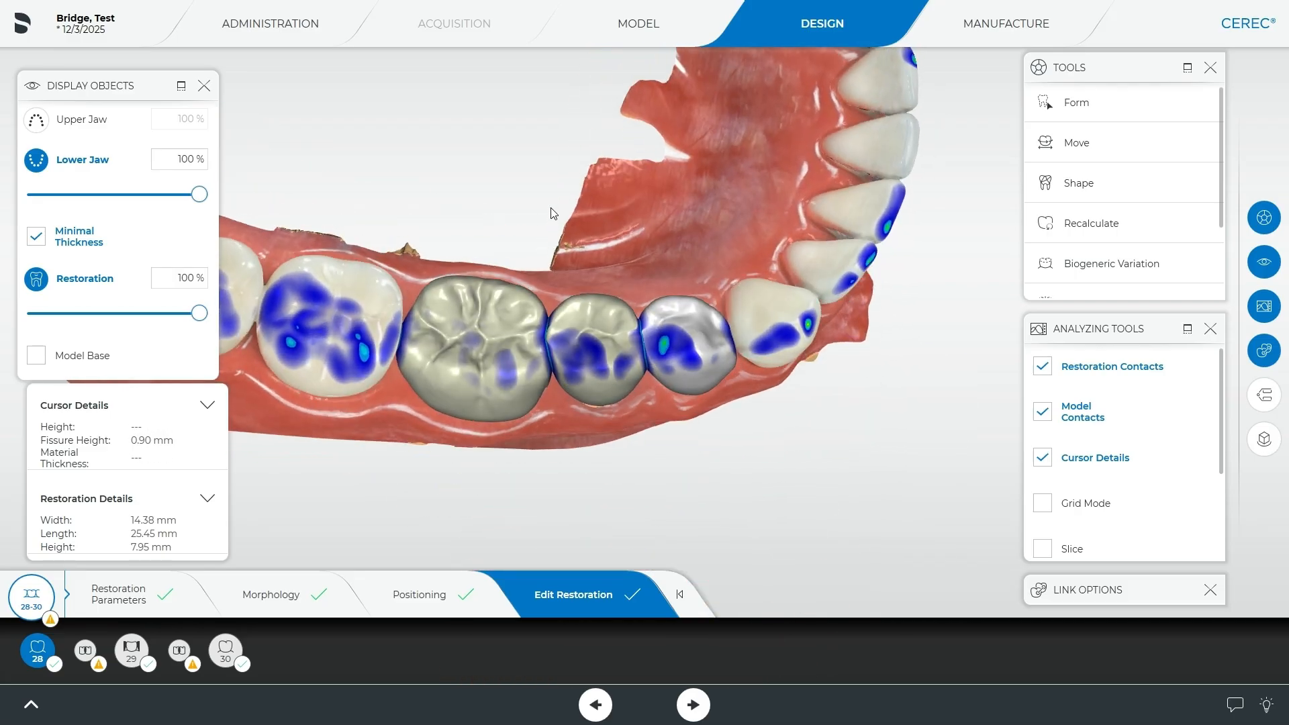
drag(530, 462, 532, 347)
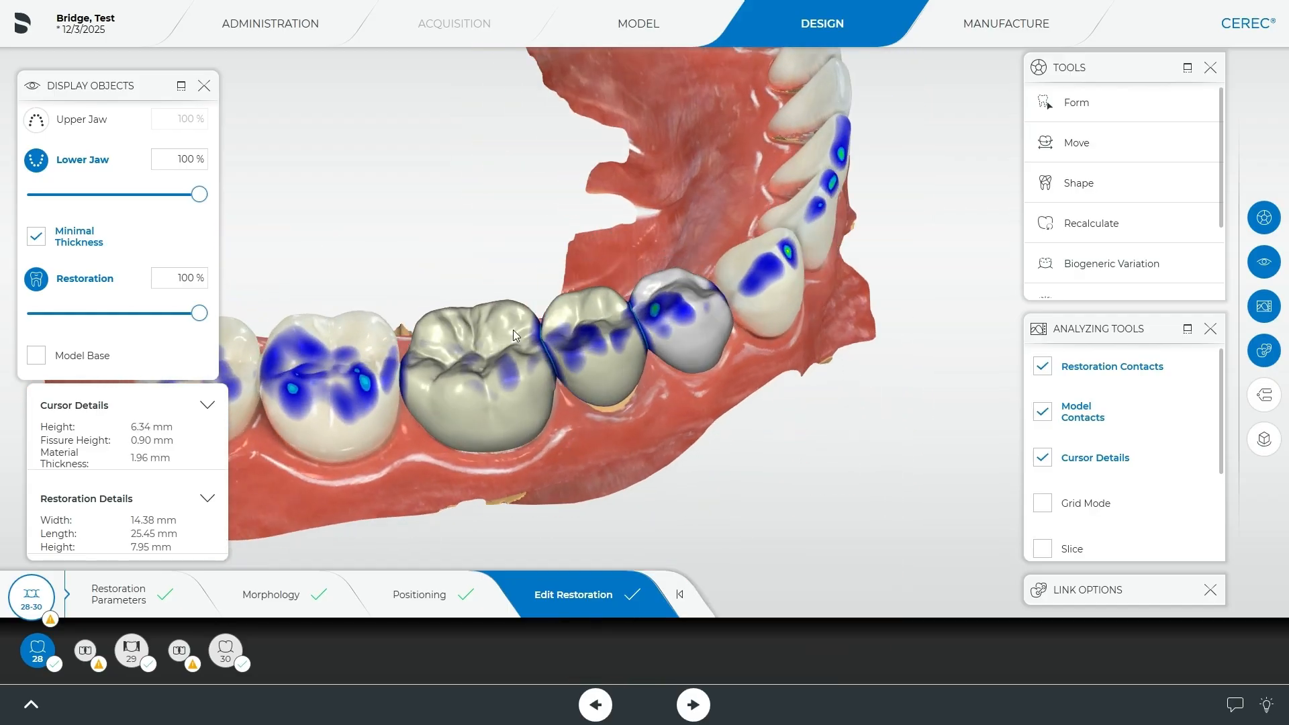
drag(525, 514, 670, 317)
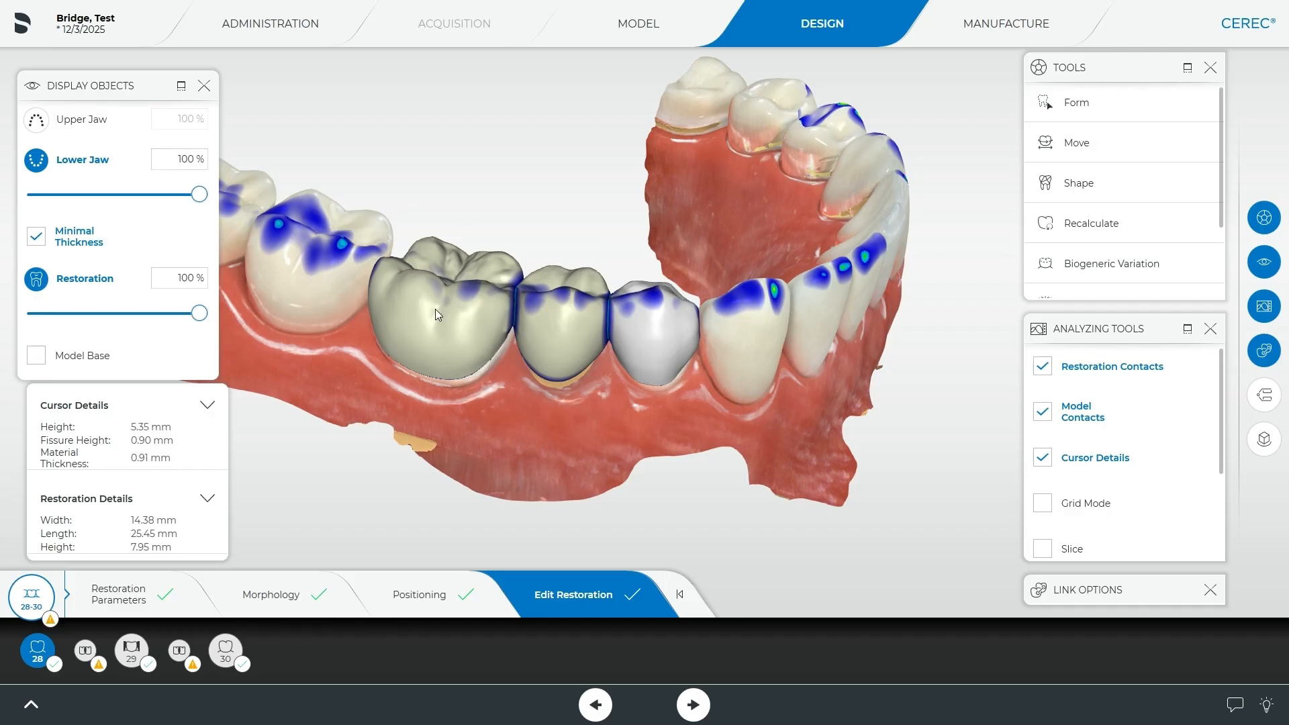
drag(471, 424, 603, 424)
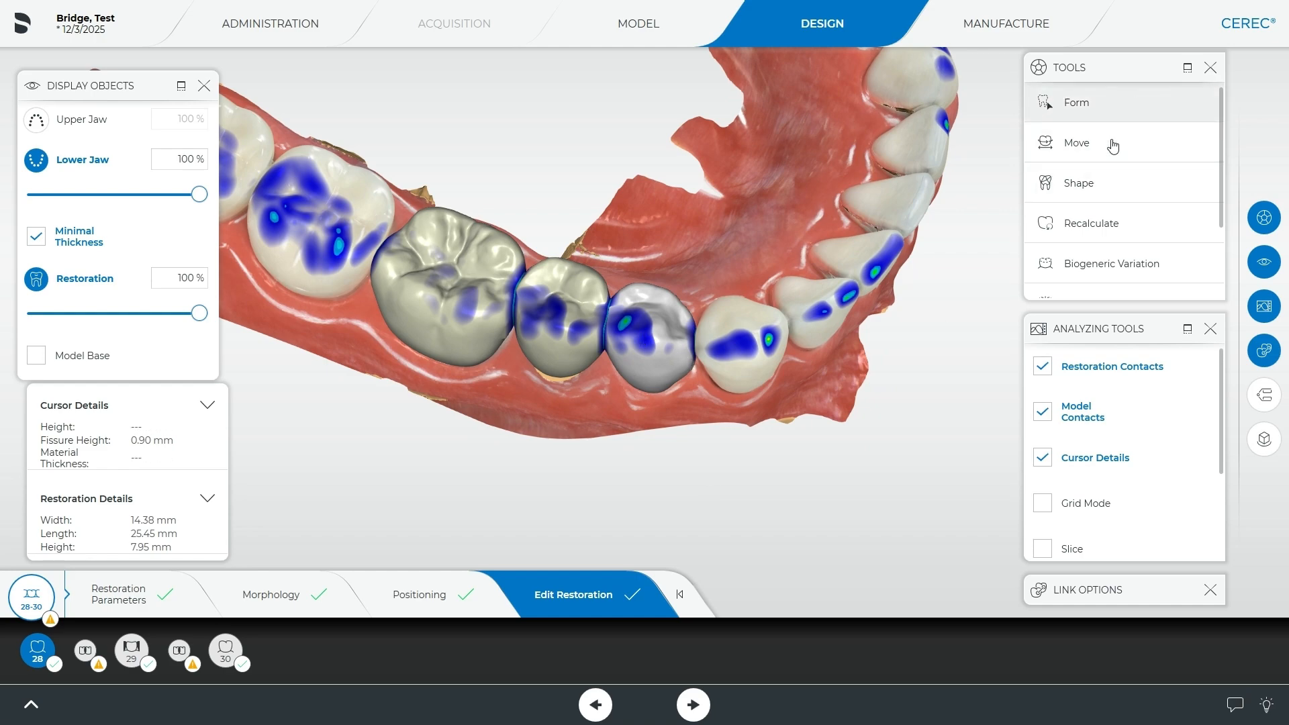
Build up the crown of tooth 28 as a whole using the Shape tool in Anatomical, 2-Directional mode
click(1082, 187)
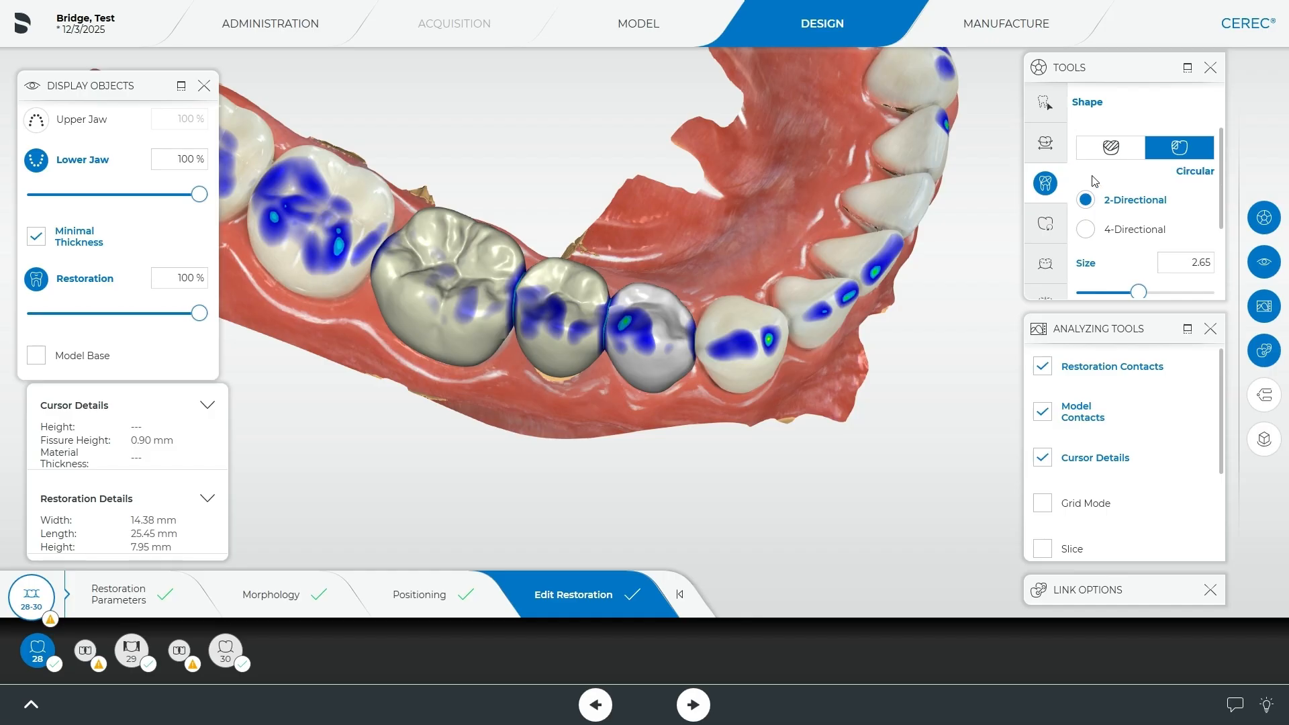
click(1111, 148)
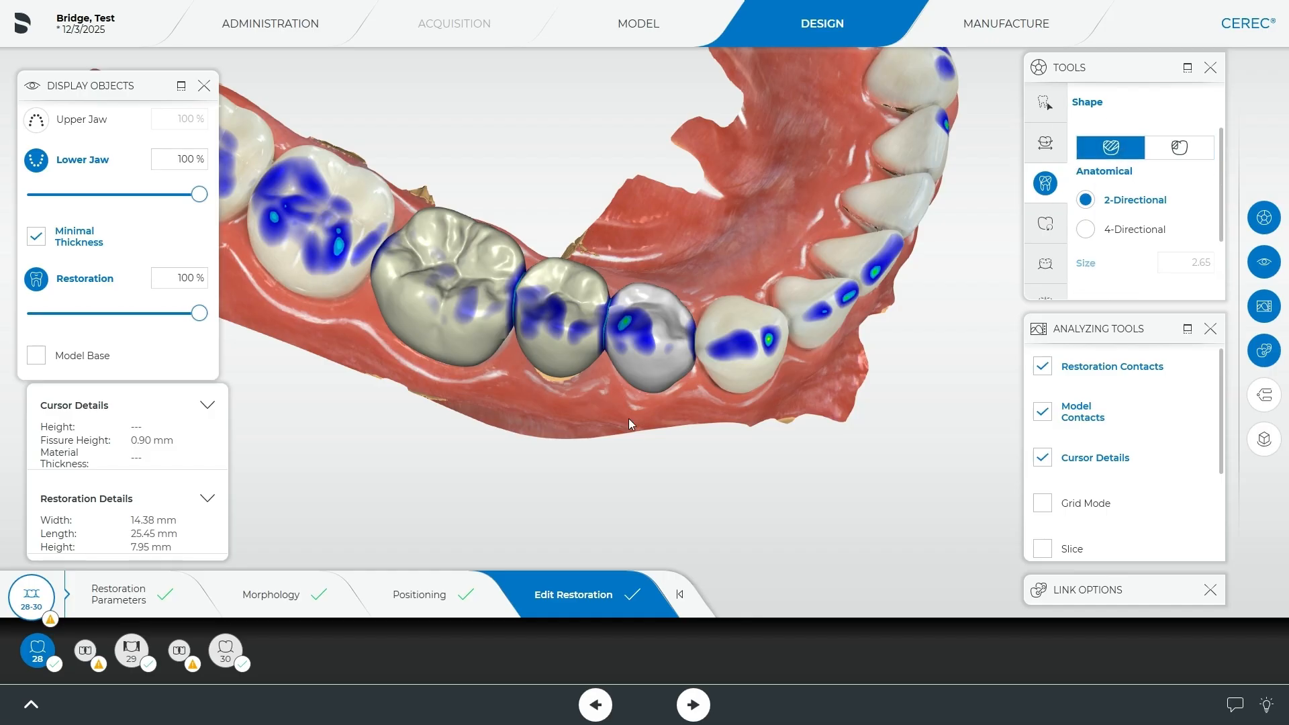
drag(601, 406, 509, 447)
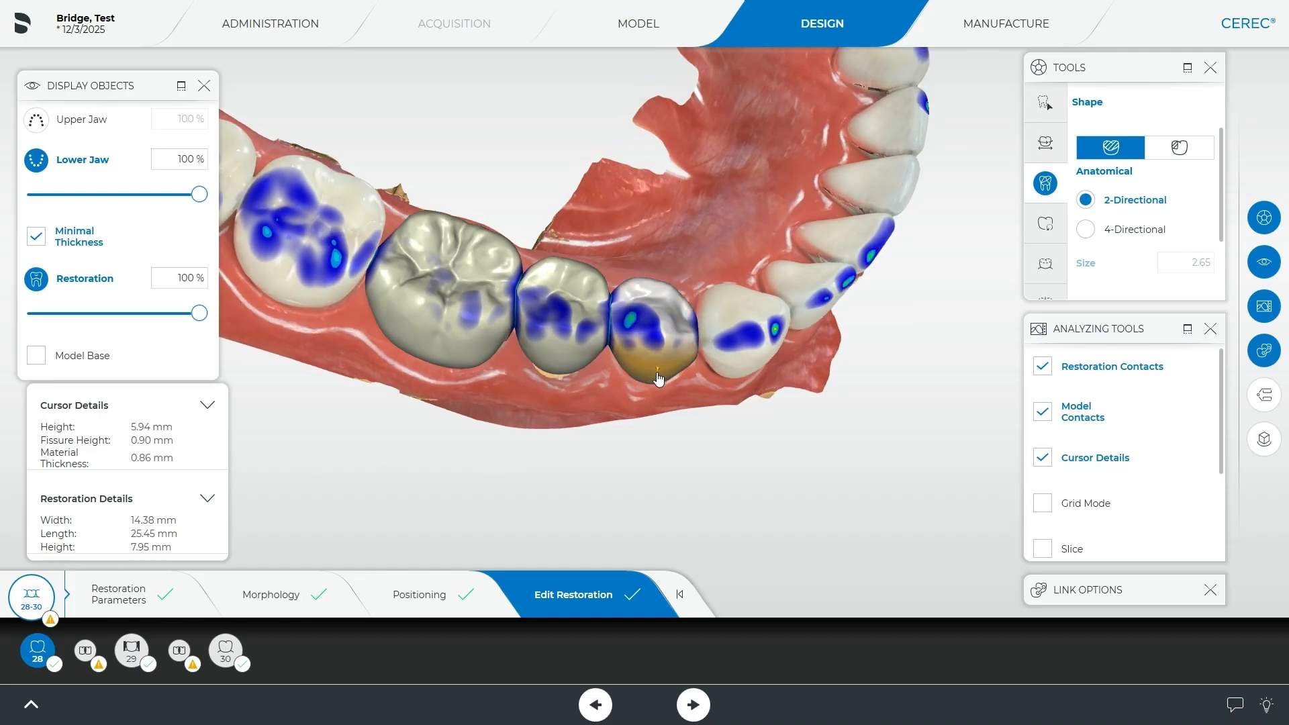
mouse_move(526, 457)
mouse_down()
mouse_move(486, 389)
mouse_move(449, 421)
mouse_move(518, 489)
mouse_move(499, 418)
mouse_move(489, 448)
mouse_move(535, 479)
mouse_up()
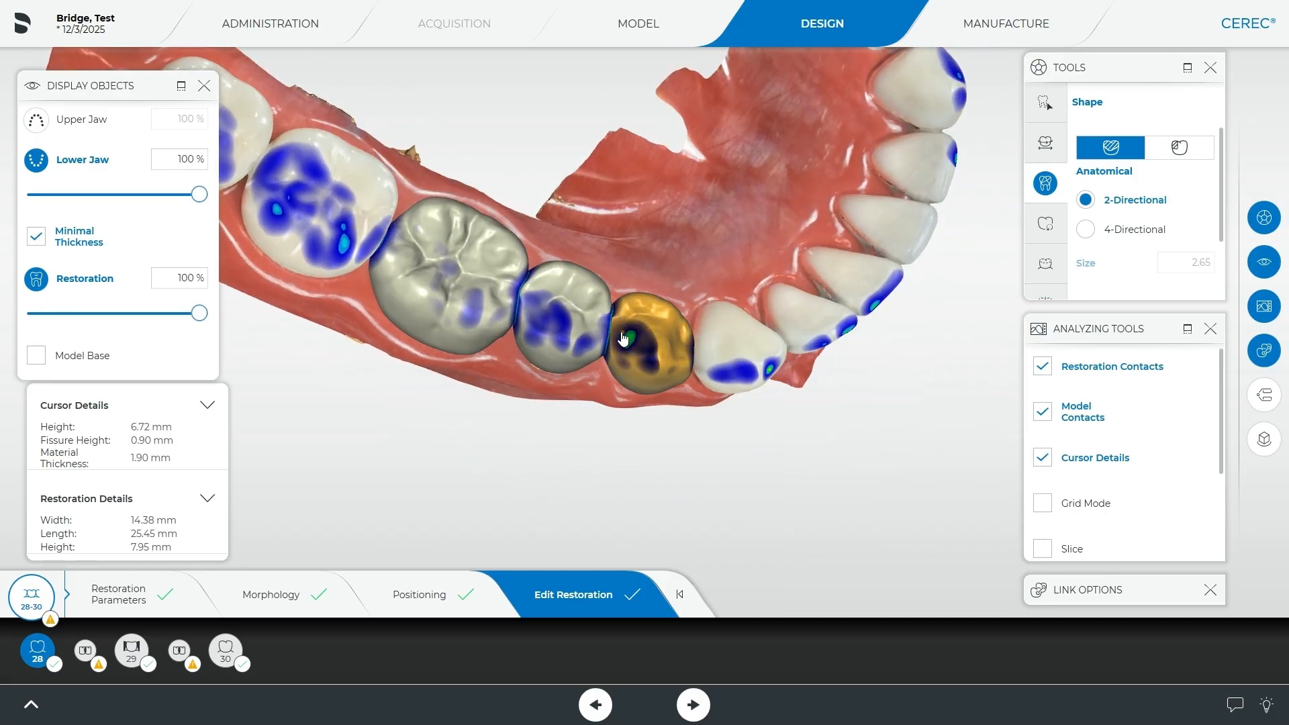
drag(433, 466, 906, 302)
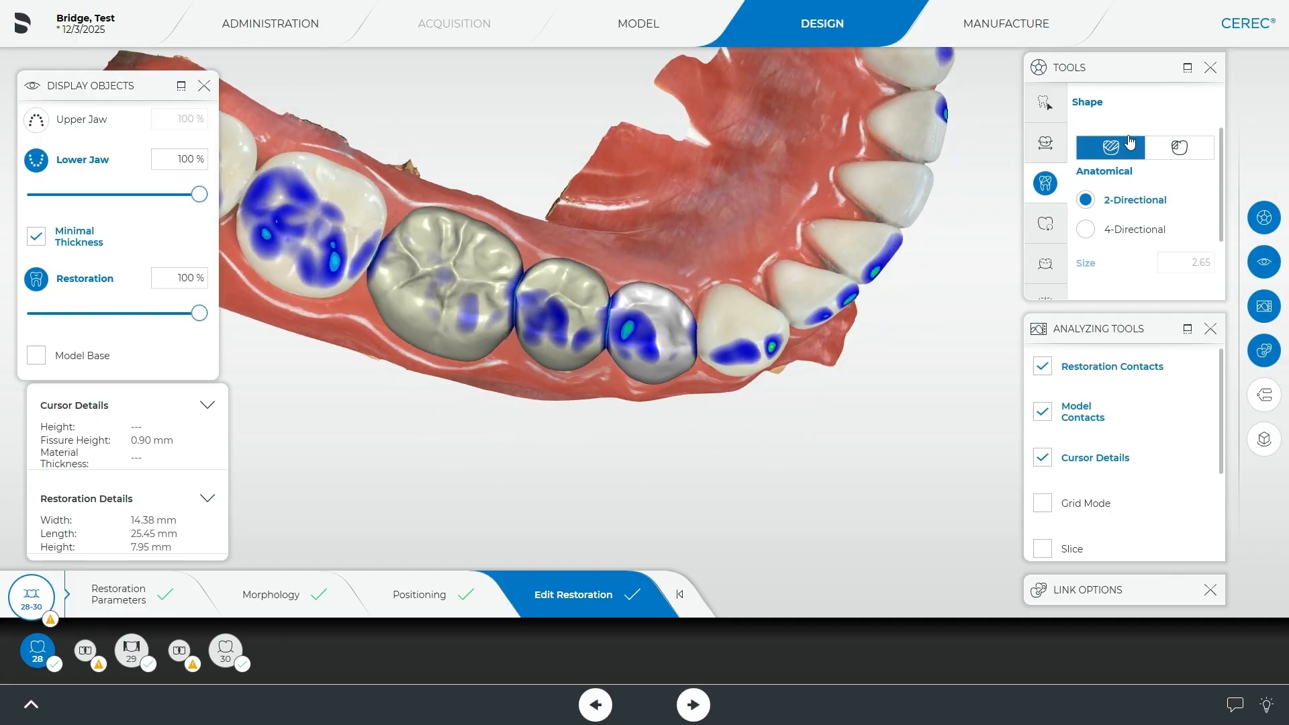
drag(562, 426, 604, 411)
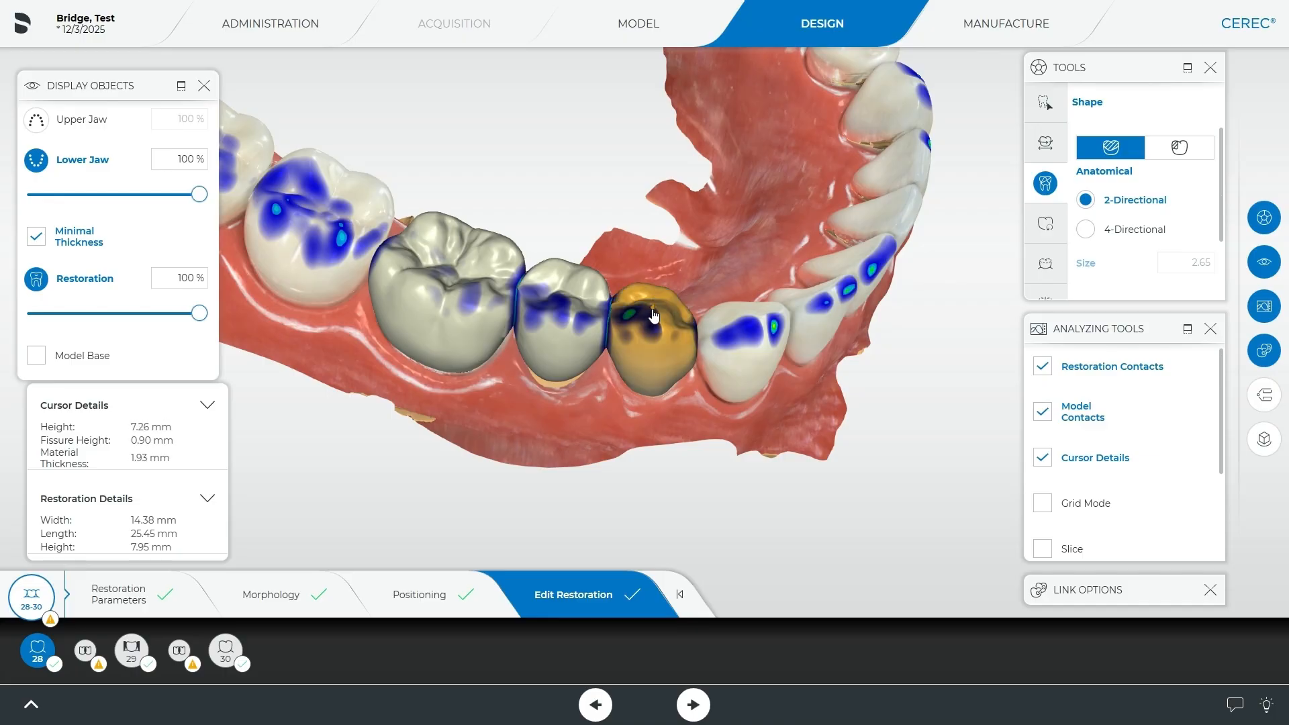
click(654, 316)
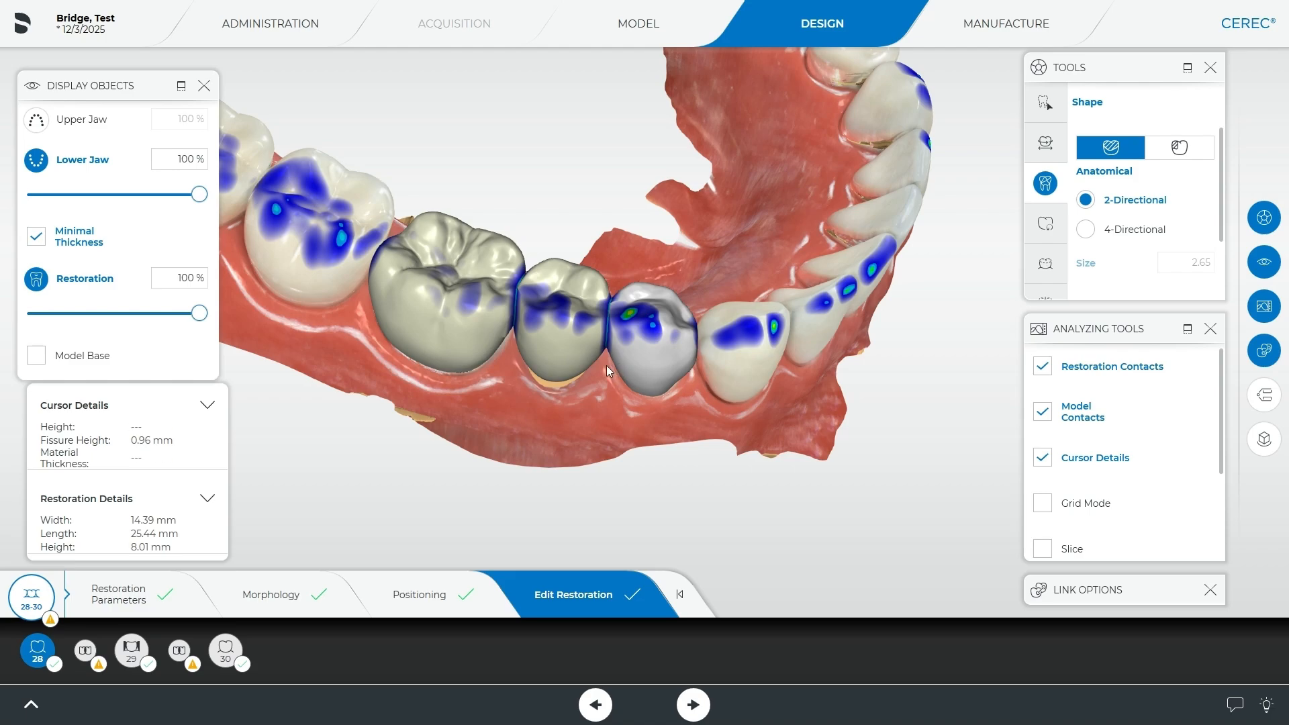
Add material to the occlusal contact areas of tooth 28 using the Form tool with a size of 2.08 mm
drag(515, 440, 548, 450)
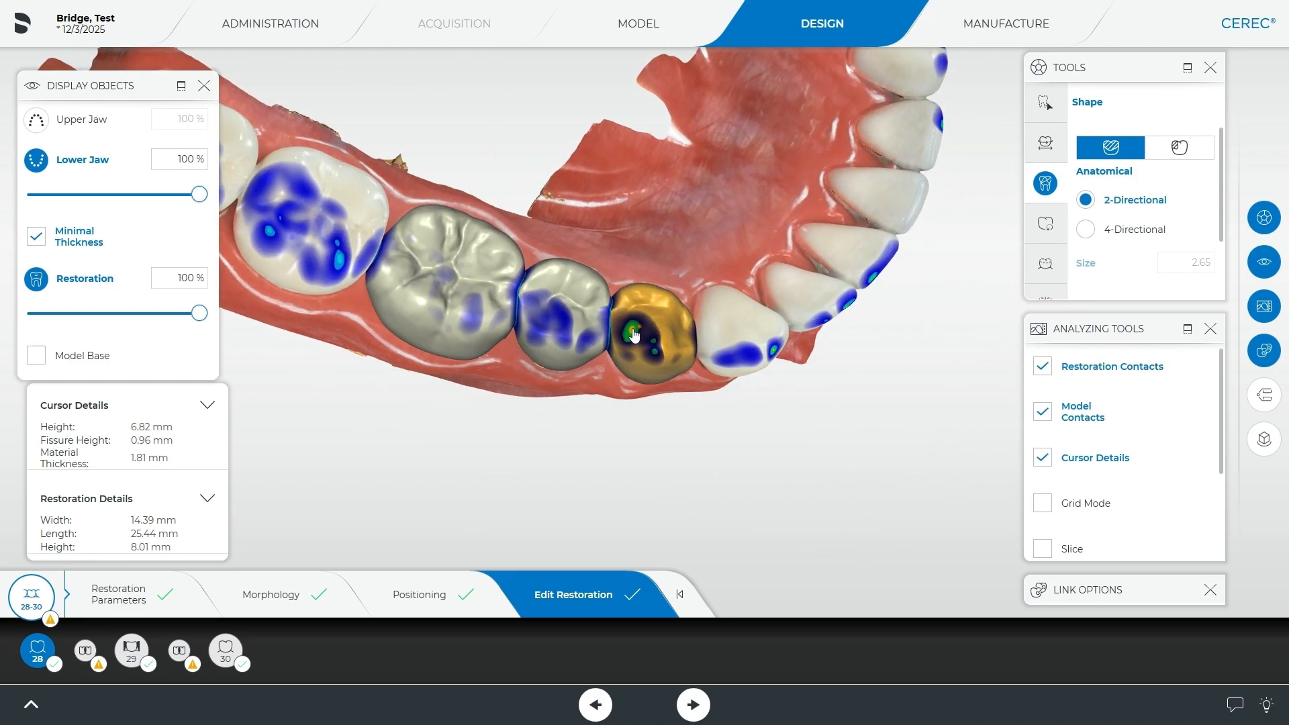
click(1045, 102)
right_drag(638, 327, 648, 387)
click(633, 332)
drag(645, 340, 657, 348)
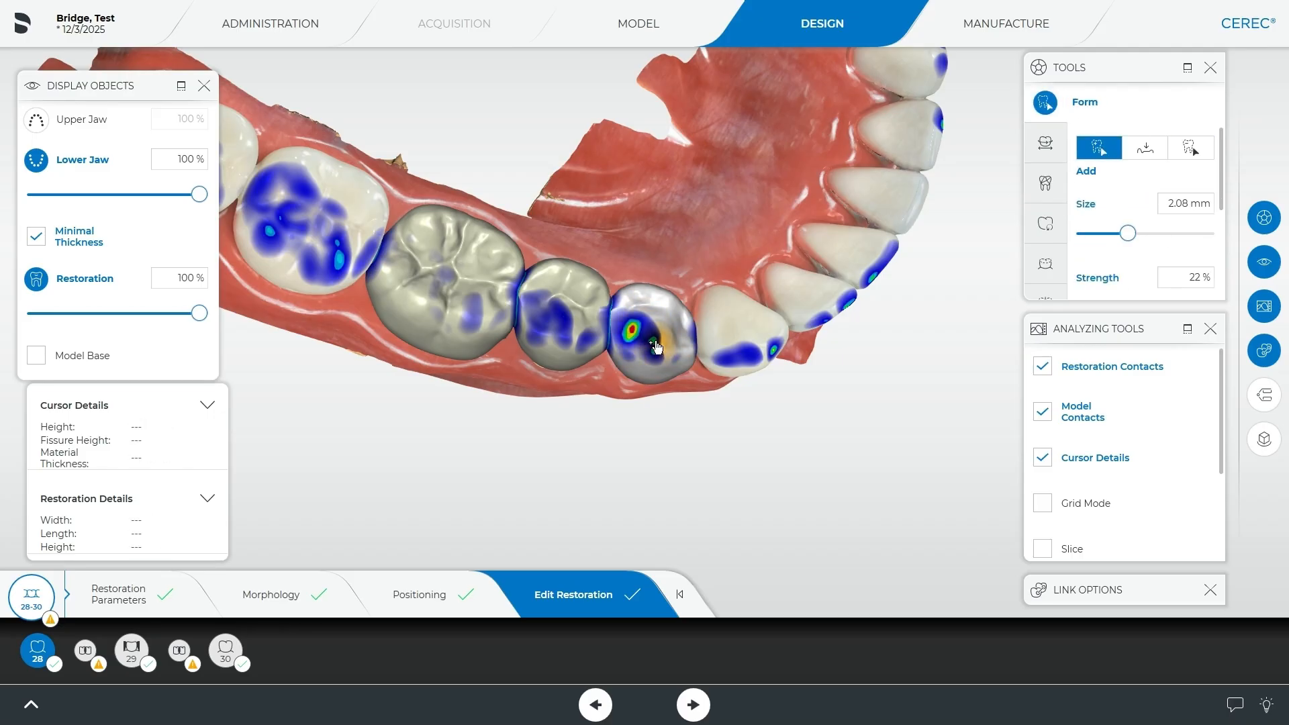
mouse_move(503, 409)
mouse_down()
mouse_move(421, 410)
mouse_move(481, 414)
mouse_up()
drag(570, 444, 638, 391)
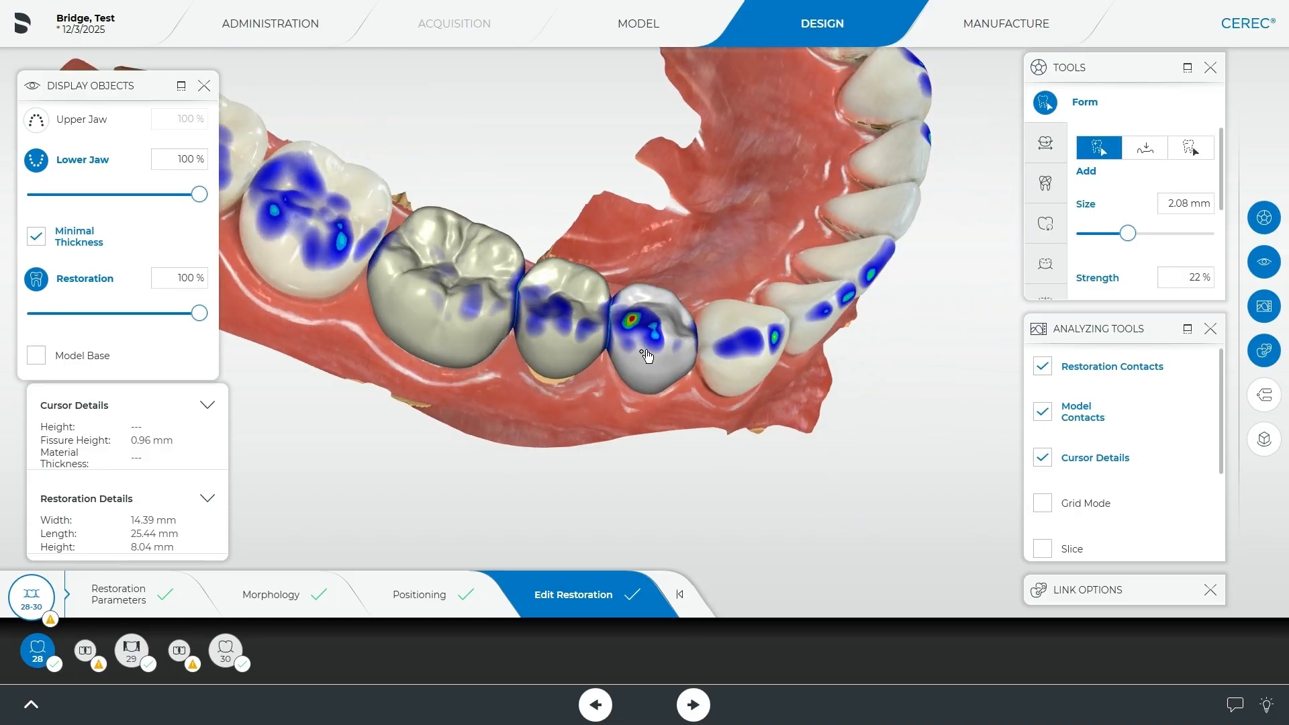
mouse_move(495, 458)
mouse_down()
mouse_move(494, 376)
mouse_move(482, 477)
mouse_up()
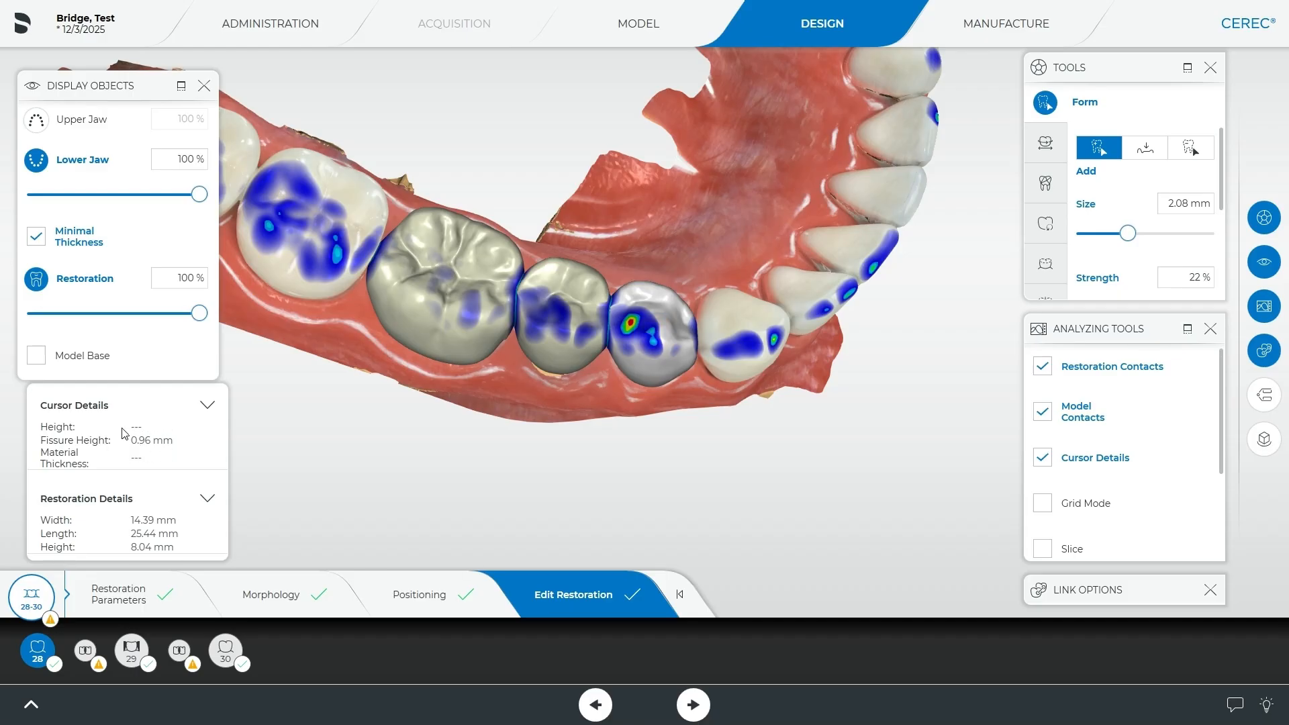
drag(526, 491, 454, 456)
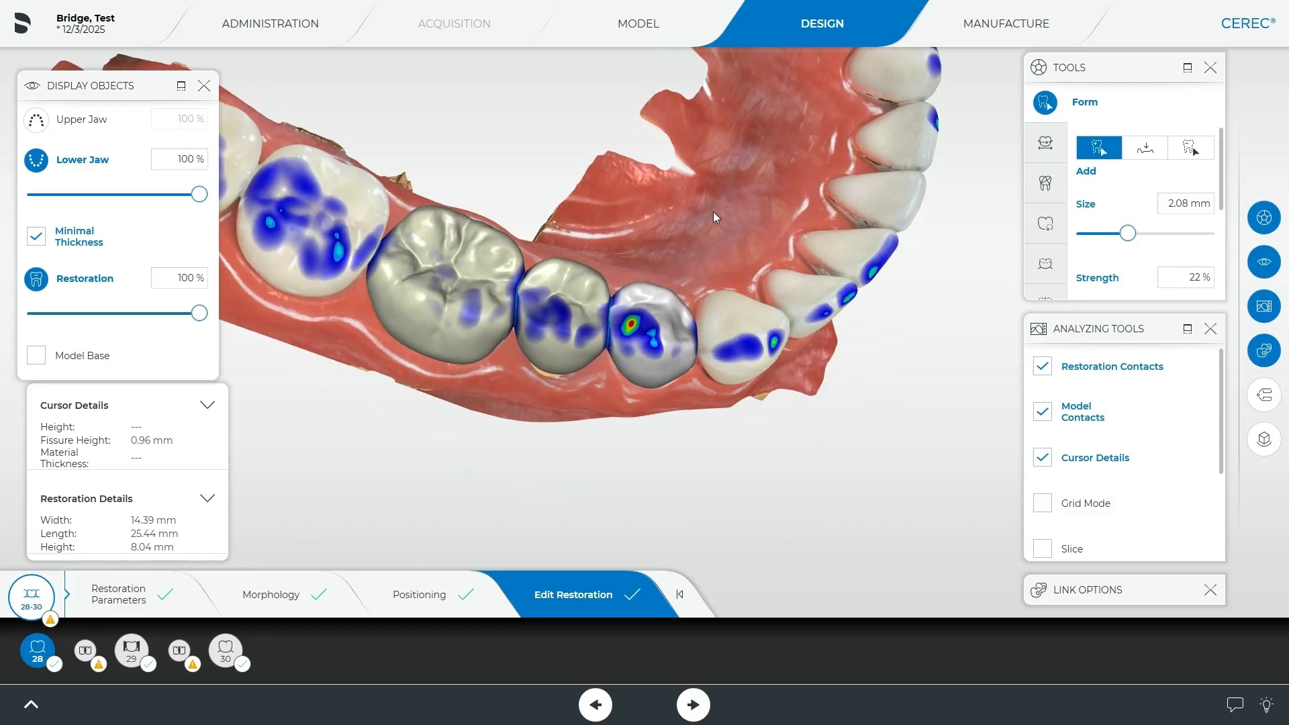
Add material to the lingual part of tooth 28's chewing surface using the Form tool with a size of 1.27 mm
scroll(734, 219, up, 2)
scroll(638, 235, up, 1)
mouse_move(642, 294)
right_down()
mouse_move(659, 384)
mouse_move(646, 319)
right_up()
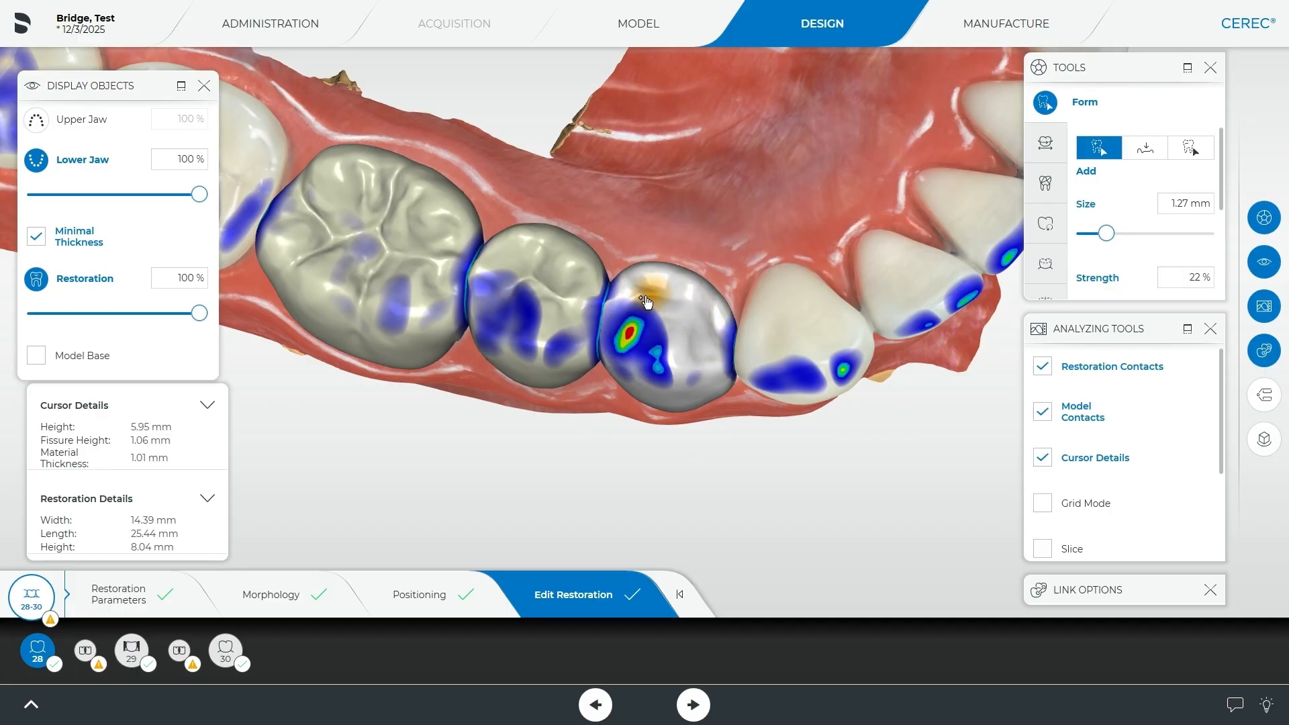
drag(607, 452, 580, 427)
drag(564, 478, 512, 459)
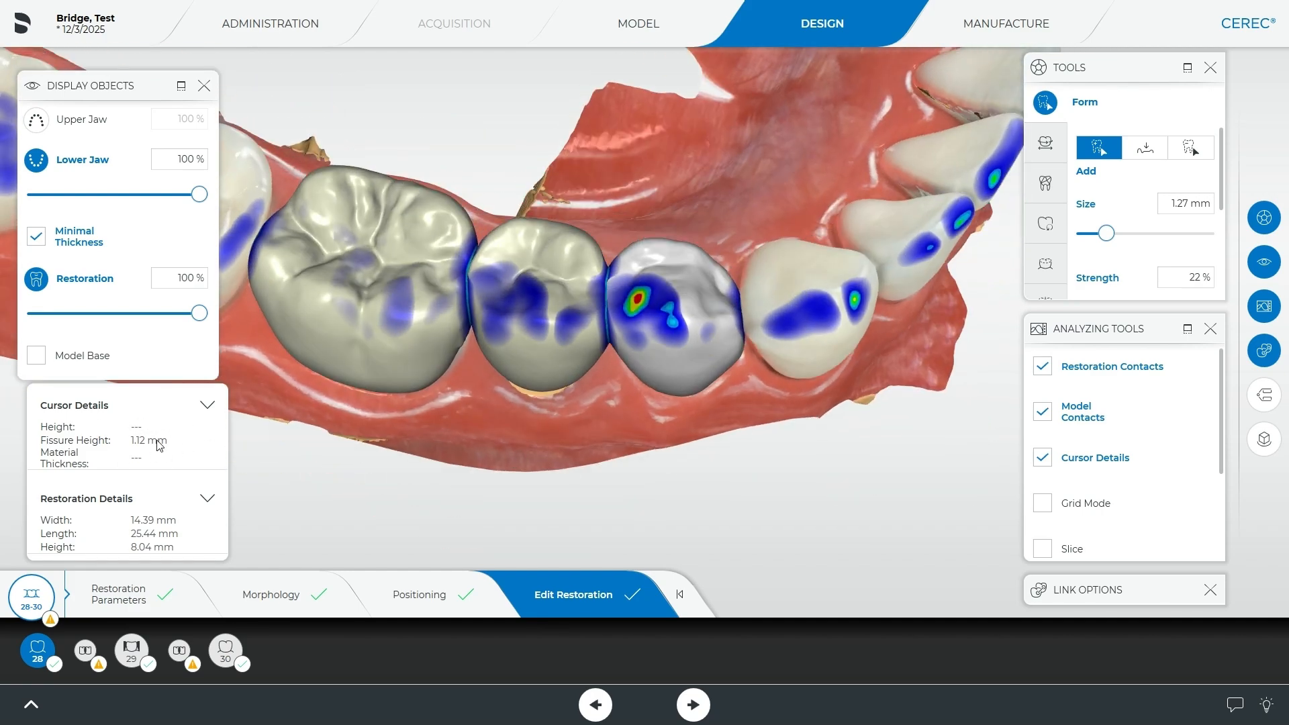
Reshape the buccal surface of tooth 28 using the Shape tool in Circular, 2-Directional mode with a size of 2.03
drag(662, 449, 493, 408)
click(1046, 183)
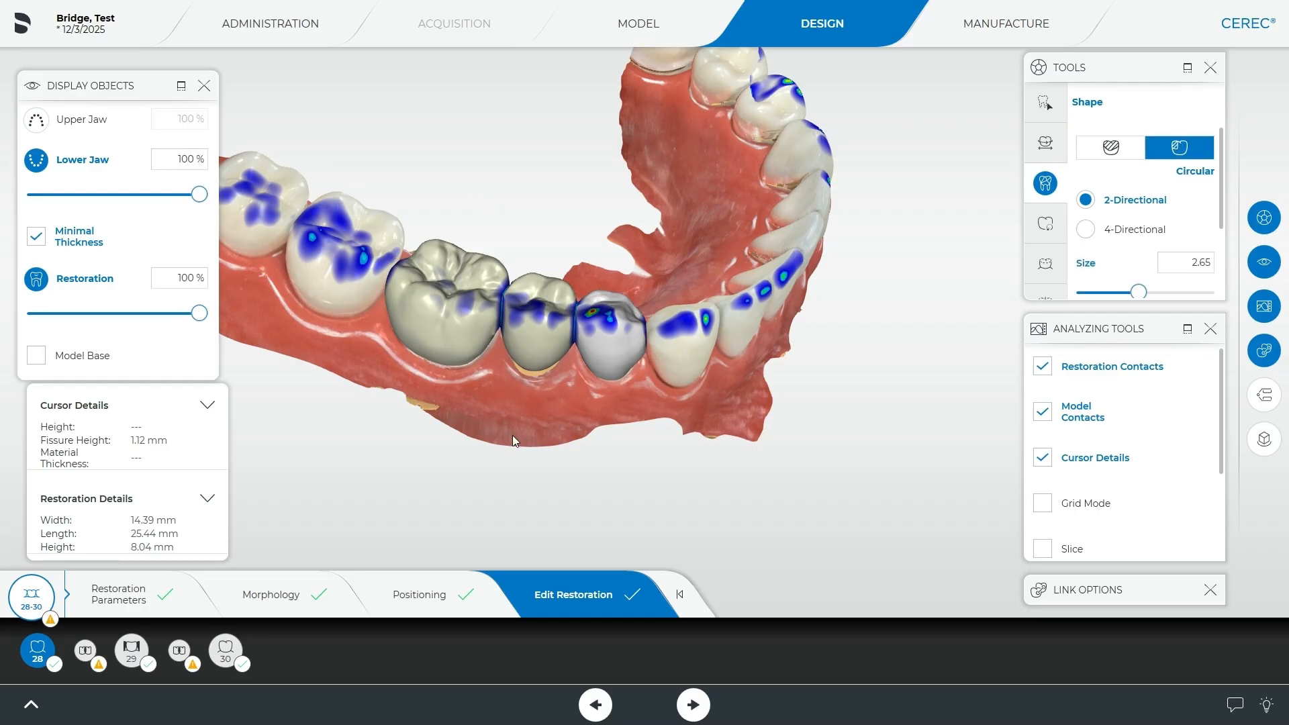
drag(534, 425, 503, 398)
scroll(644, 425, up, 3)
drag(644, 425, 472, 425)
mouse_move(558, 365)
right_down()
mouse_move(573, 418)
mouse_move(580, 401)
mouse_move(562, 374)
right_up()
drag(562, 373, 585, 323)
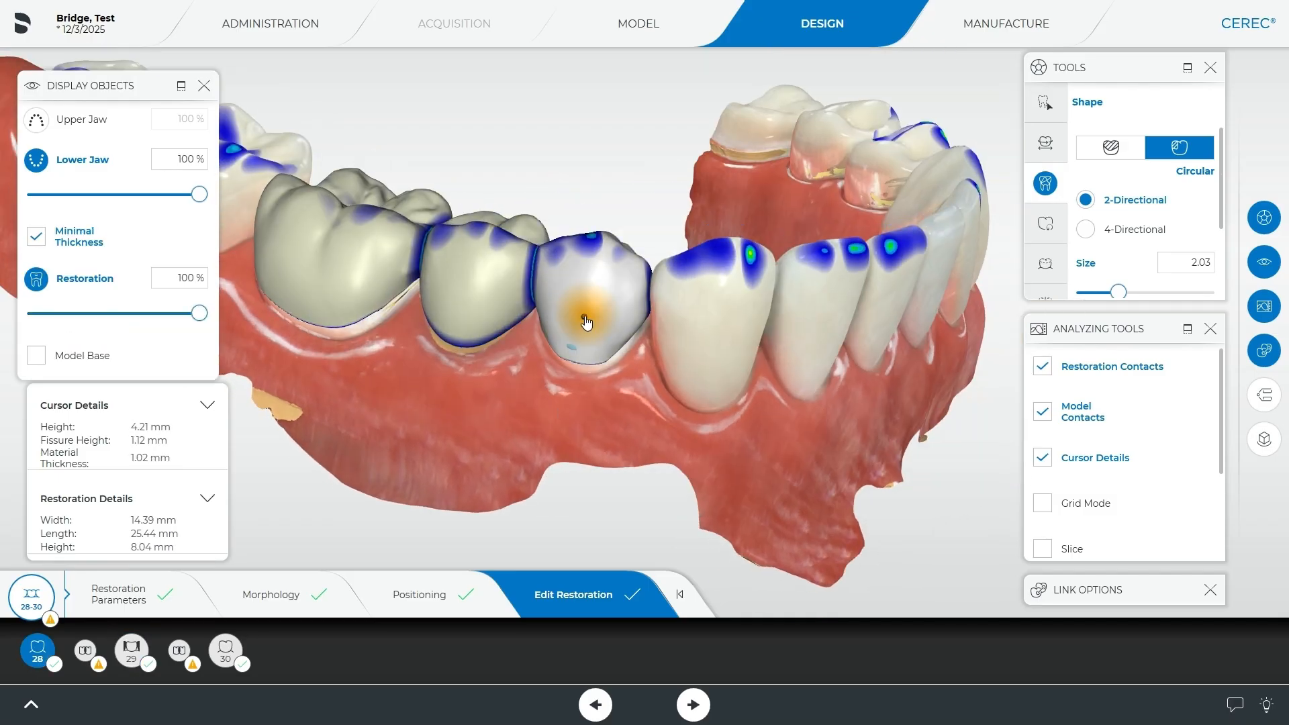
Reshape the lower buccal and the lingual surfaces of tooth 28 using the Shape tool in Circular, 2-Directional mode with a size of 2.43
right_drag(582, 356, 582, 346)
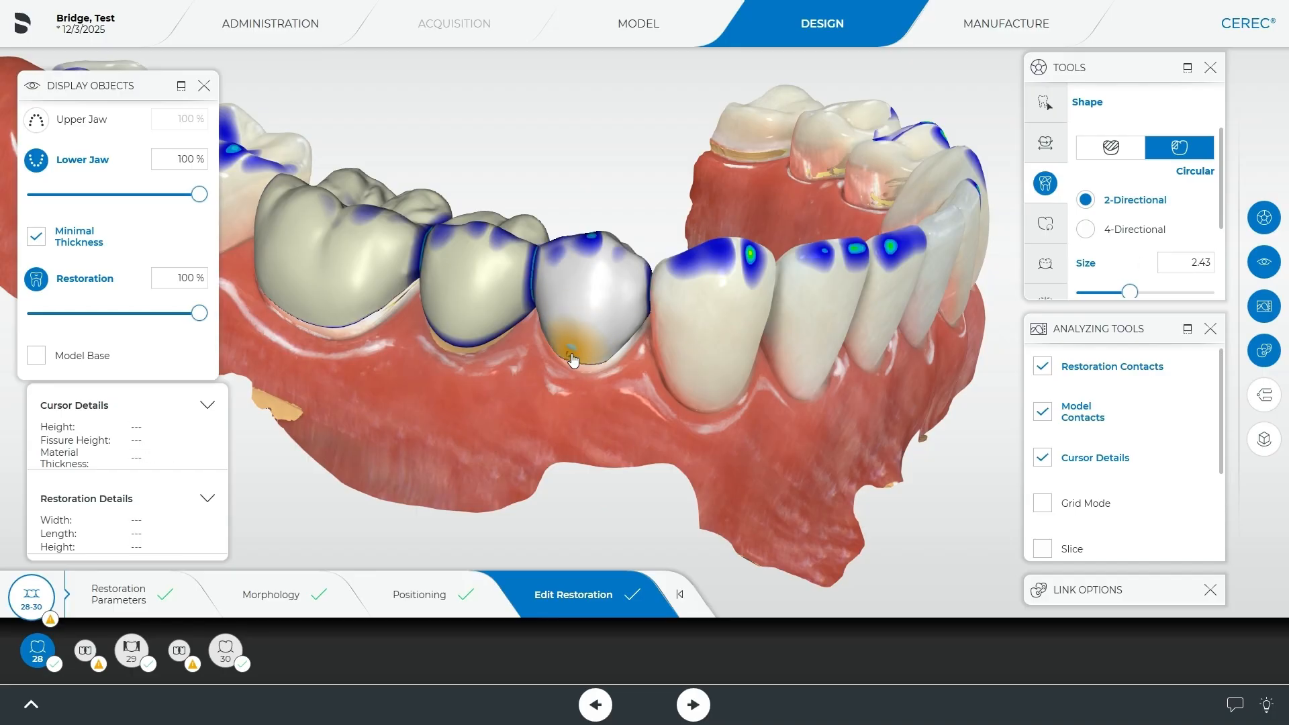
mouse_move(558, 397)
mouse_down()
mouse_move(461, 454)
mouse_move(449, 427)
mouse_move(559, 387)
mouse_move(513, 414)
mouse_move(279, 393)
mouse_move(631, 391)
mouse_move(602, 372)
mouse_up()
mouse_move(509, 322)
mouse_down()
mouse_move(563, 380)
mouse_move(575, 438)
mouse_move(600, 417)
mouse_move(575, 427)
mouse_move(571, 376)
mouse_up()
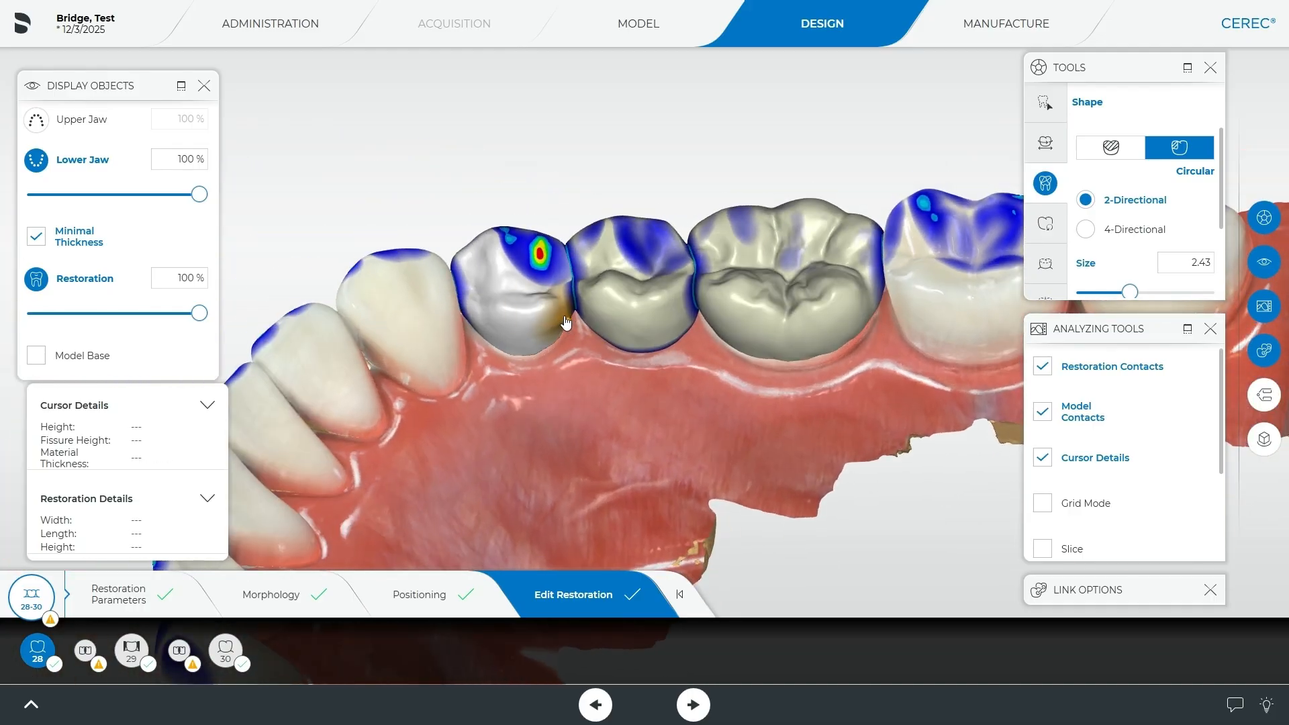
mouse_move(606, 399)
mouse_down()
mouse_move(594, 321)
mouse_move(556, 390)
mouse_move(667, 448)
mouse_move(754, 416)
mouse_move(656, 401)
mouse_move(606, 360)
mouse_move(628, 370)
mouse_up()
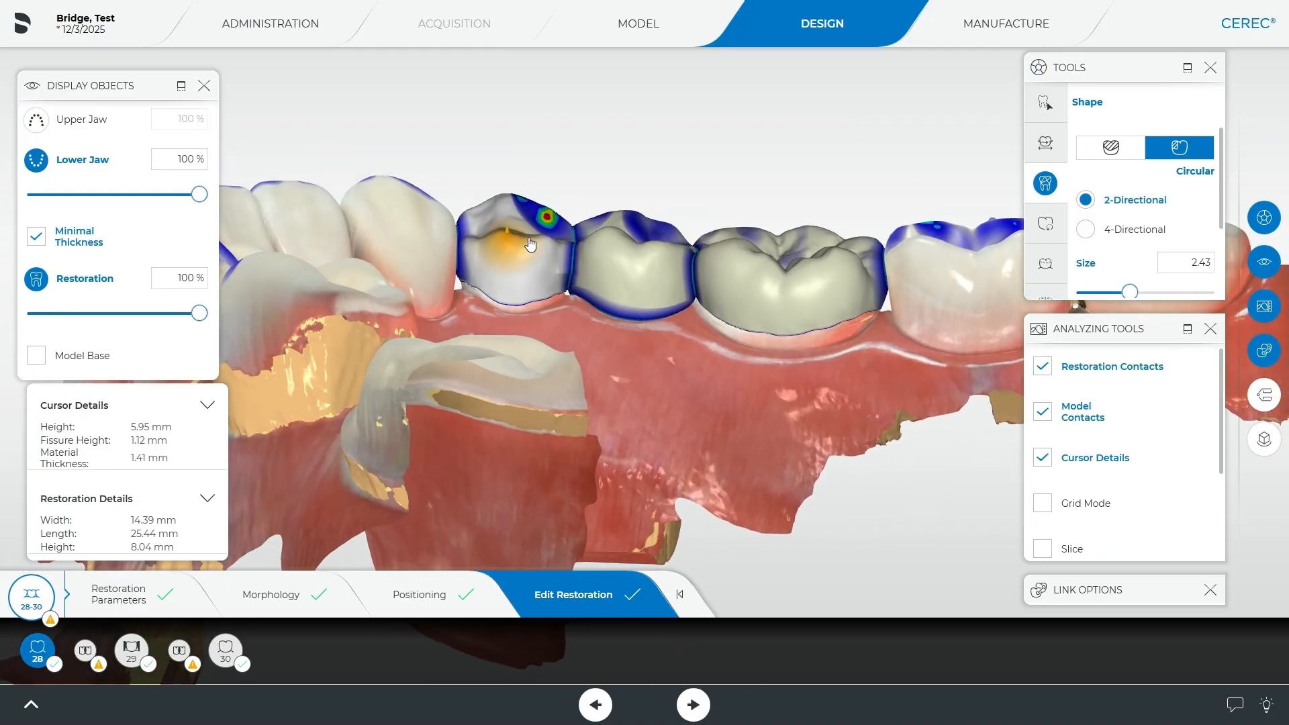
drag(458, 348, 522, 431)
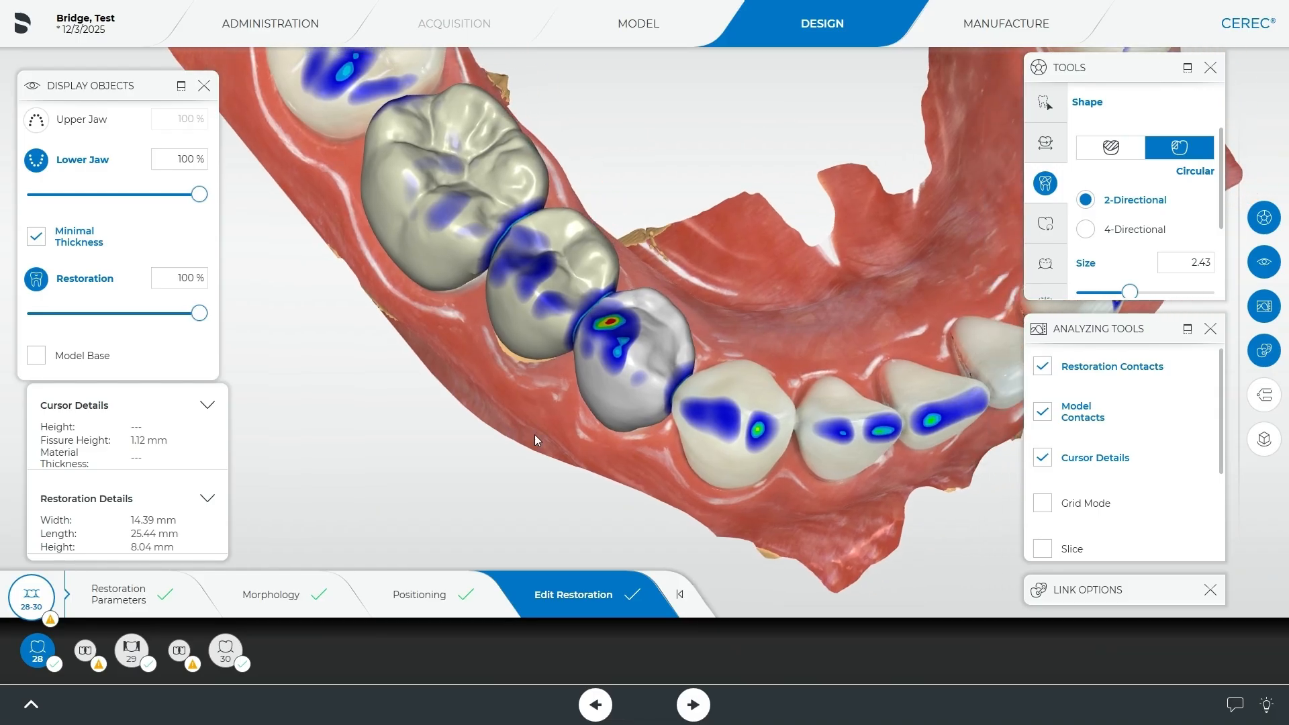
Smooth the crown surface of tooth 28 using the Form tool in Smooth mode with a size of 2.23 mm
click(1053, 101)
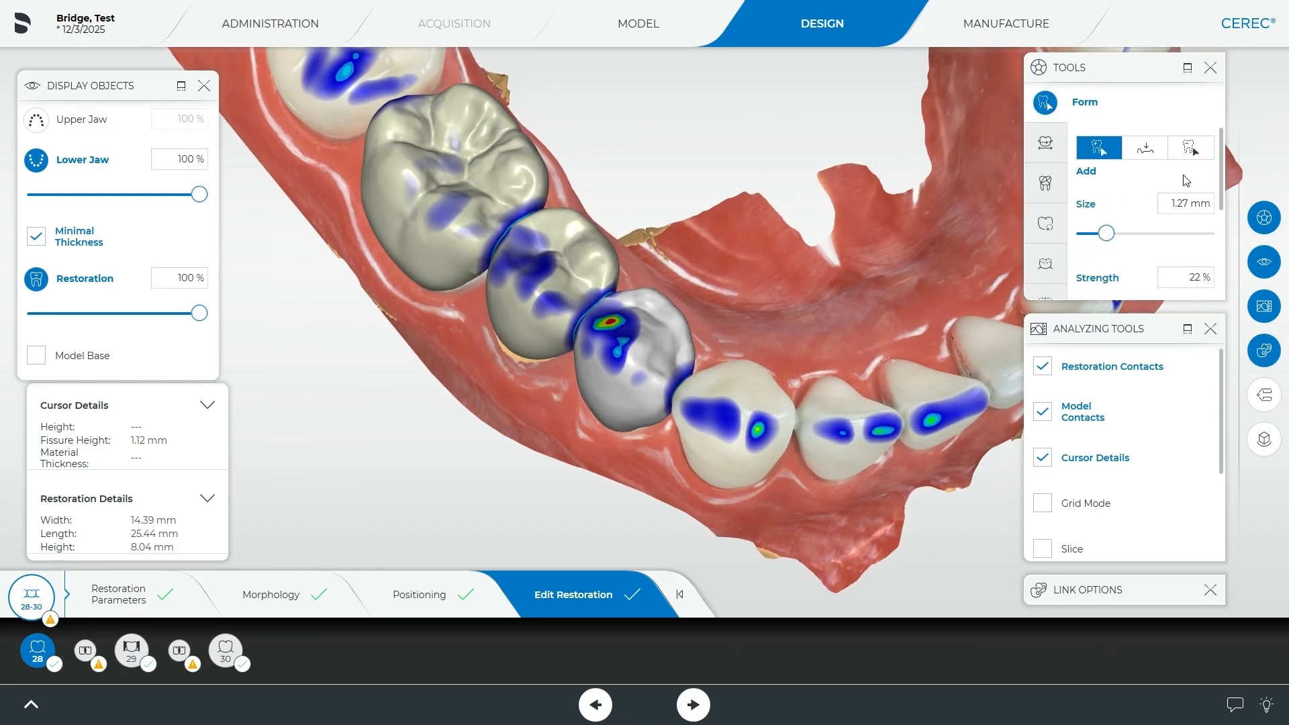
click(1145, 147)
scroll(636, 407, down, 4)
drag(566, 435, 602, 138)
drag(555, 173, 553, 294)
drag(441, 399, 430, 356)
click(502, 384)
drag(698, 376, 689, 296)
drag(487, 139, 453, 155)
click(492, 166)
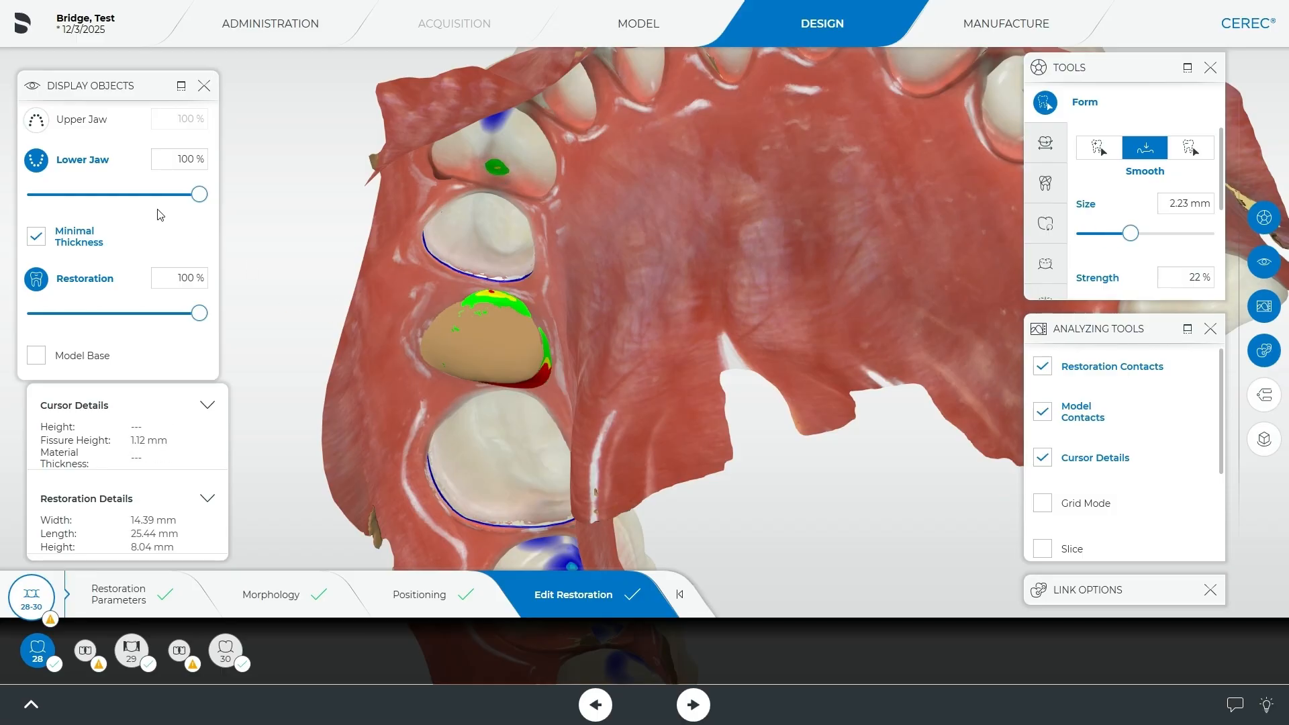
drag(351, 286, 520, 445)
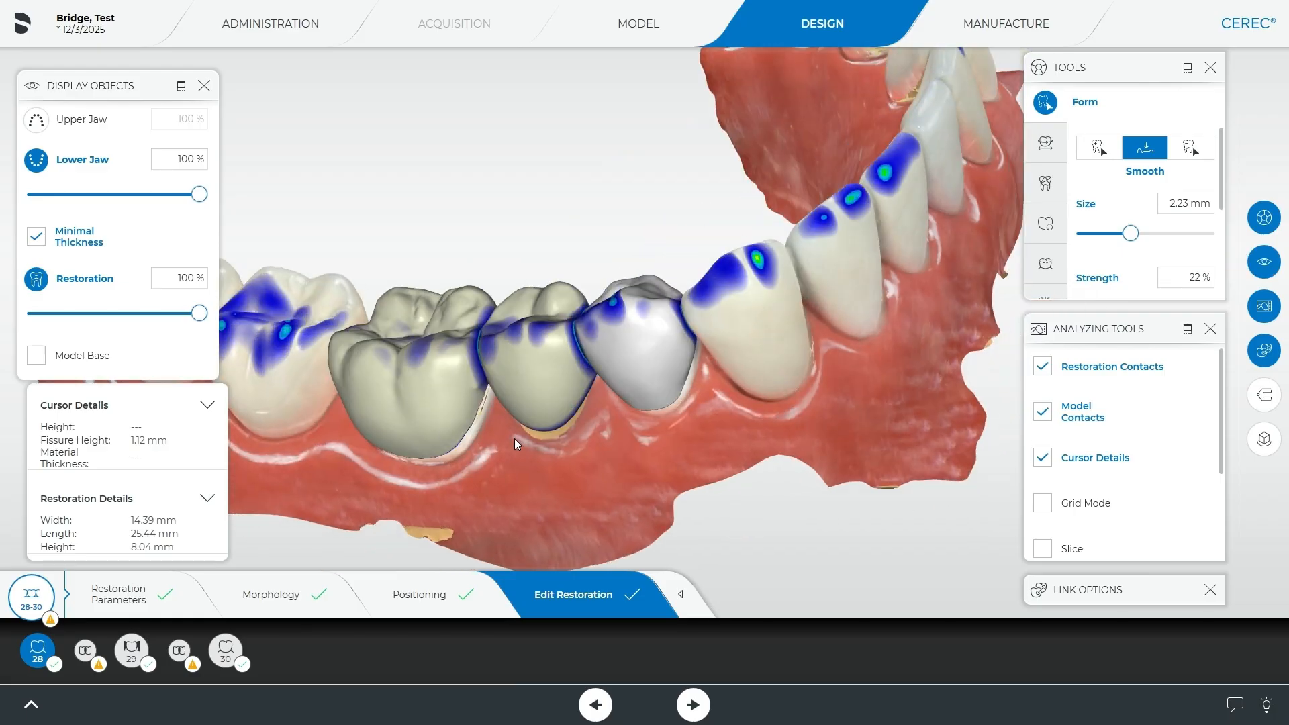
Refine the mesial side of tooth 28's buccal surface using the Shape tool in Circular, 2-Directional mode with a size of 2.43
click(1045, 183)
click(1198, 151)
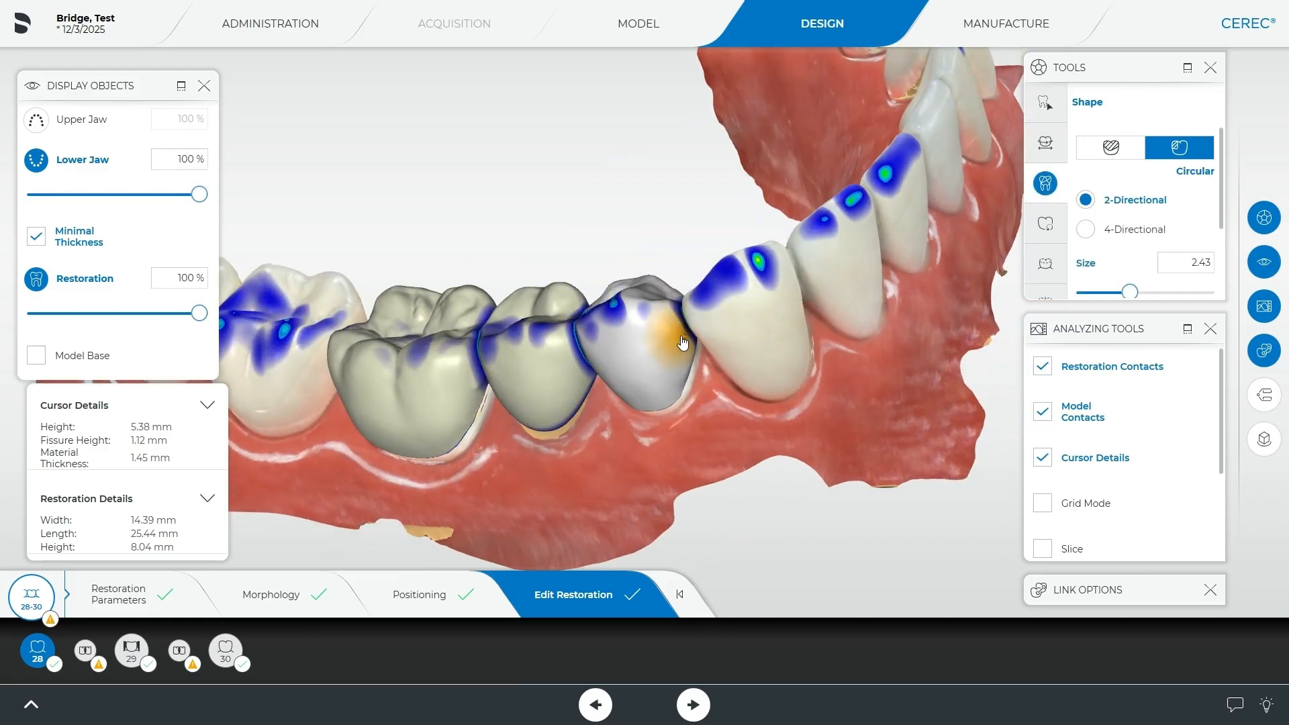
drag(649, 187, 664, 241)
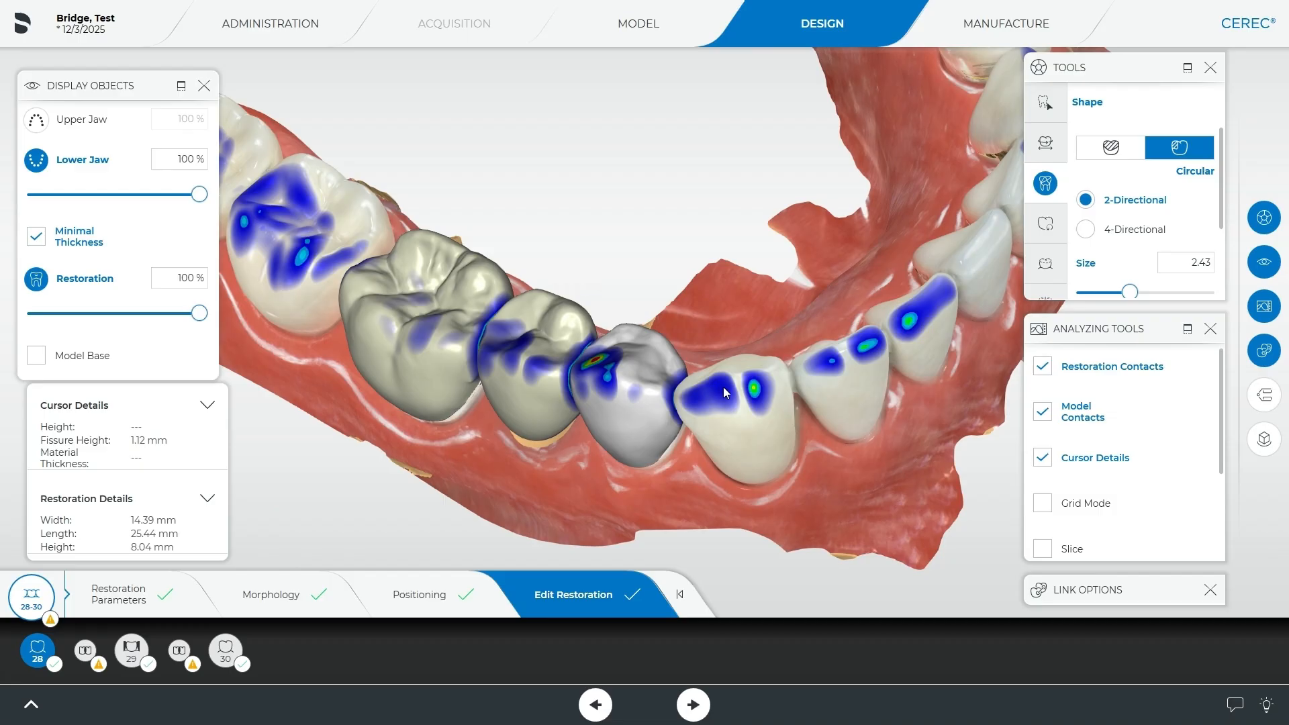
drag(652, 496, 484, 402)
click(484, 401)
drag(707, 152, 735, 260)
click(533, 264)
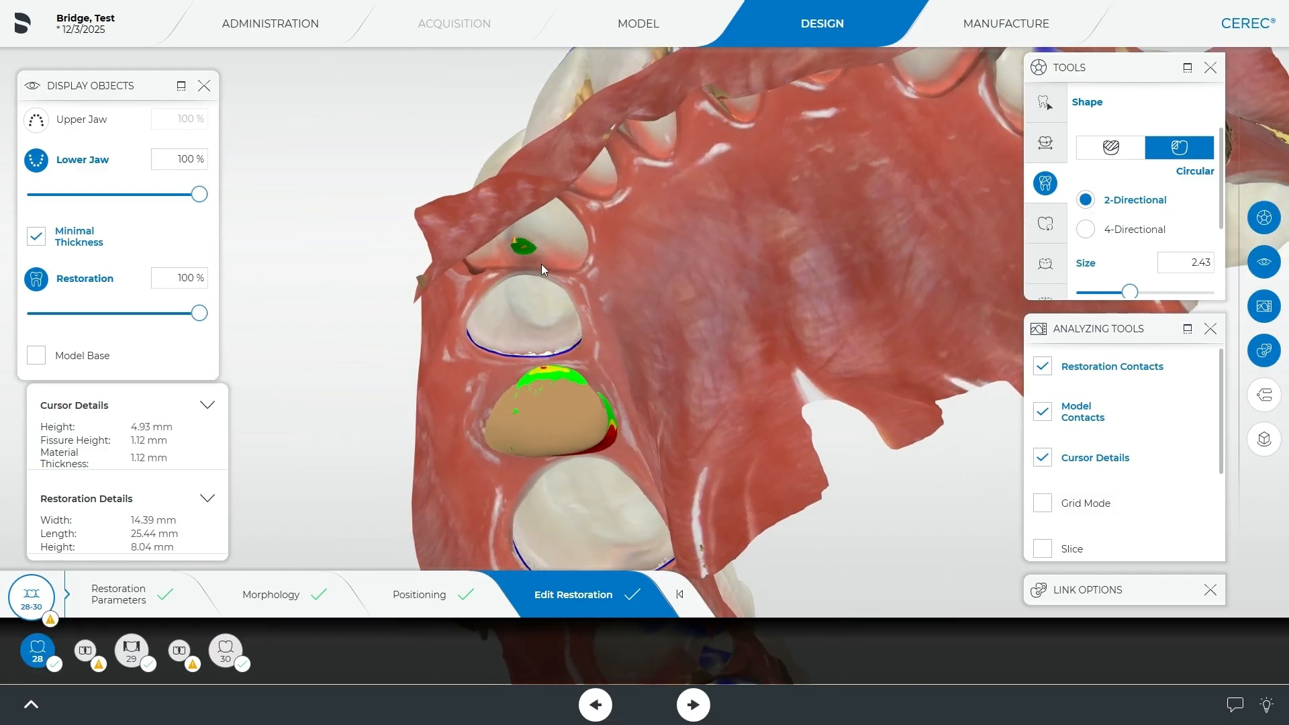
drag(532, 293, 497, 306)
Hide the lower jaw and smooth the mesial contact area of tooth 28 using the Form tool with a size of 1.98 mm
click(37, 160)
click(1037, 103)
drag(409, 289, 440, 308)
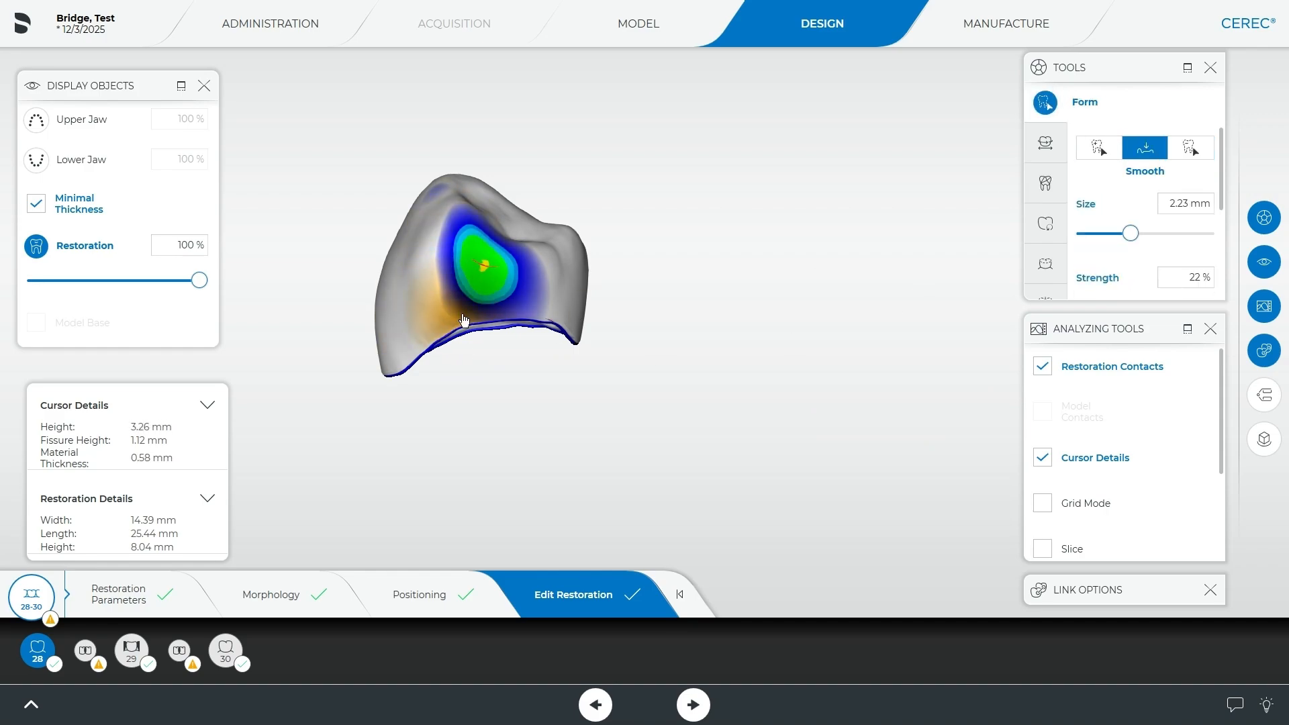
mouse_move(444, 308)
right_down()
mouse_move(464, 360)
mouse_move(460, 318)
right_up()
mouse_move(455, 254)
mouse_down()
mouse_move(460, 239)
mouse_move(454, 262)
mouse_move(495, 302)
mouse_move(482, 294)
mouse_up()
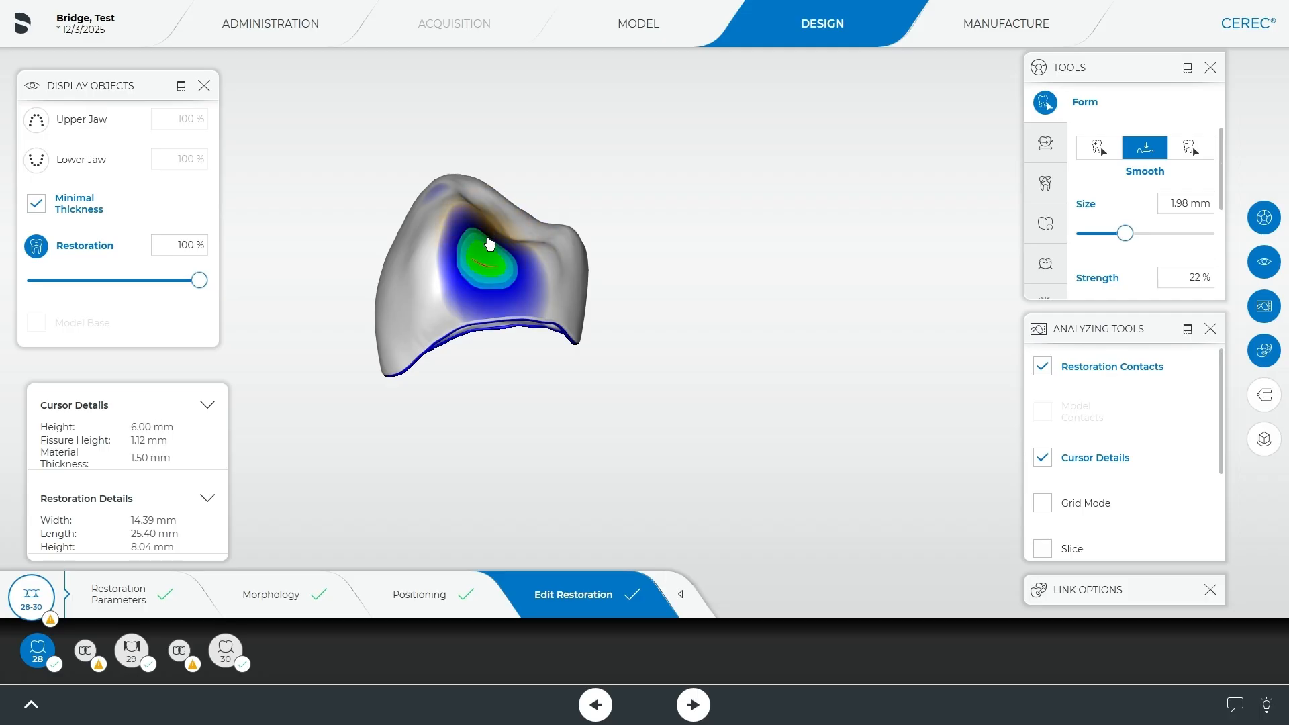
Smooth the area around tooth 28's distal connector surface using the Form tool with a size of 2.08 mm
right_drag(348, 308, 401, 309)
right_drag(505, 296, 454, 362)
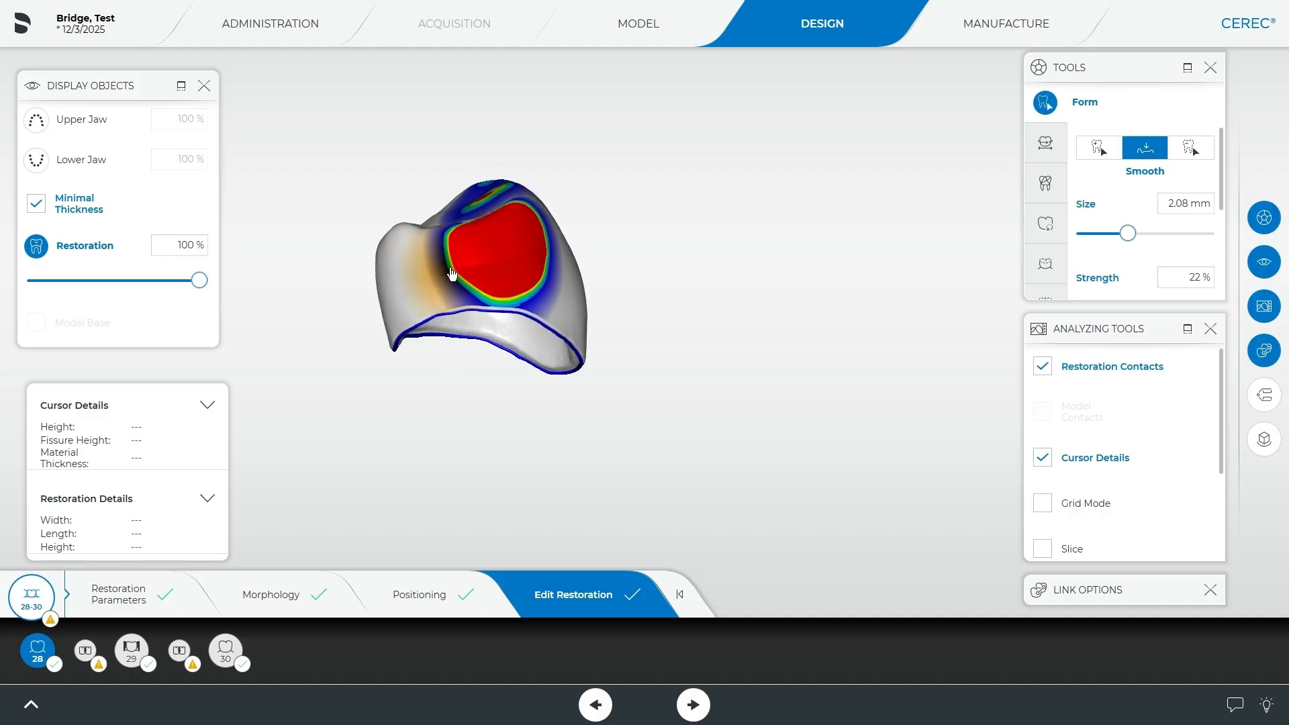
right_drag(543, 265, 495, 240)
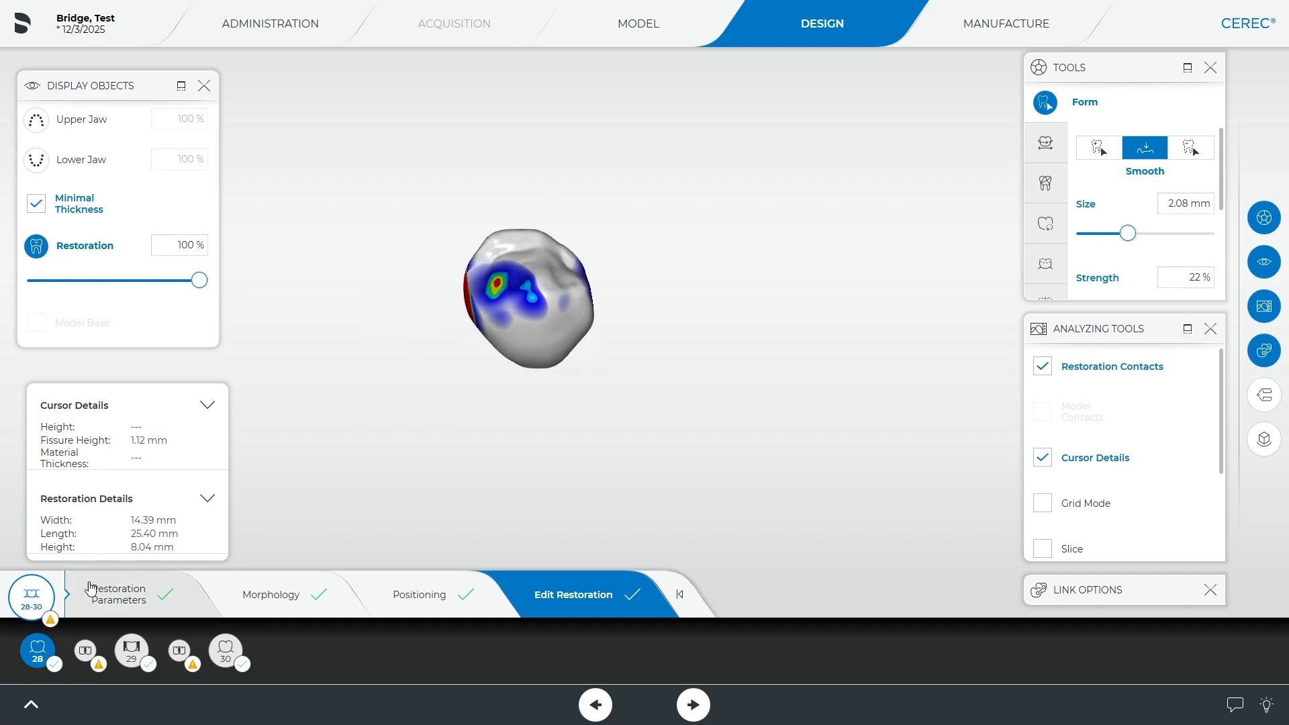
Show the lower jaw again and reshape the distal part of tooth 28 using the Shape tool in Anatomical, 2-Directional mode
click(36, 159)
right_drag(545, 428, 376, 430)
click(516, 321)
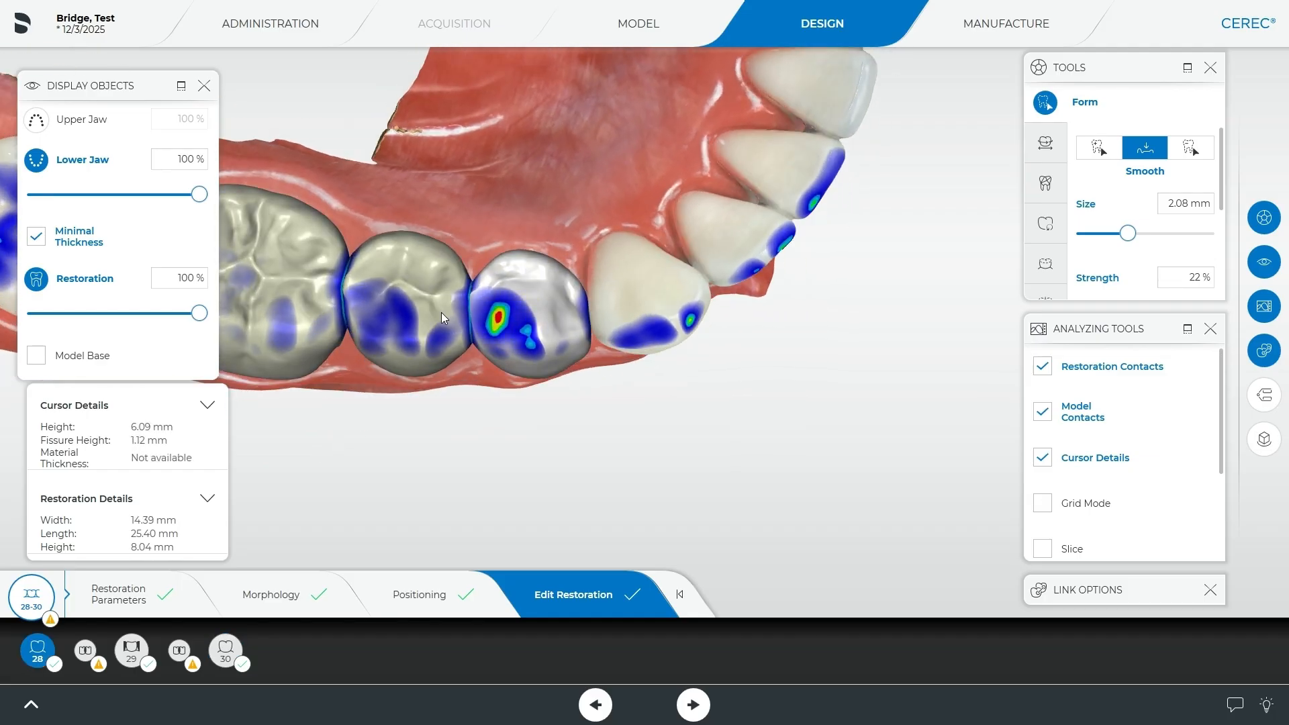
right_drag(511, 325, 500, 313)
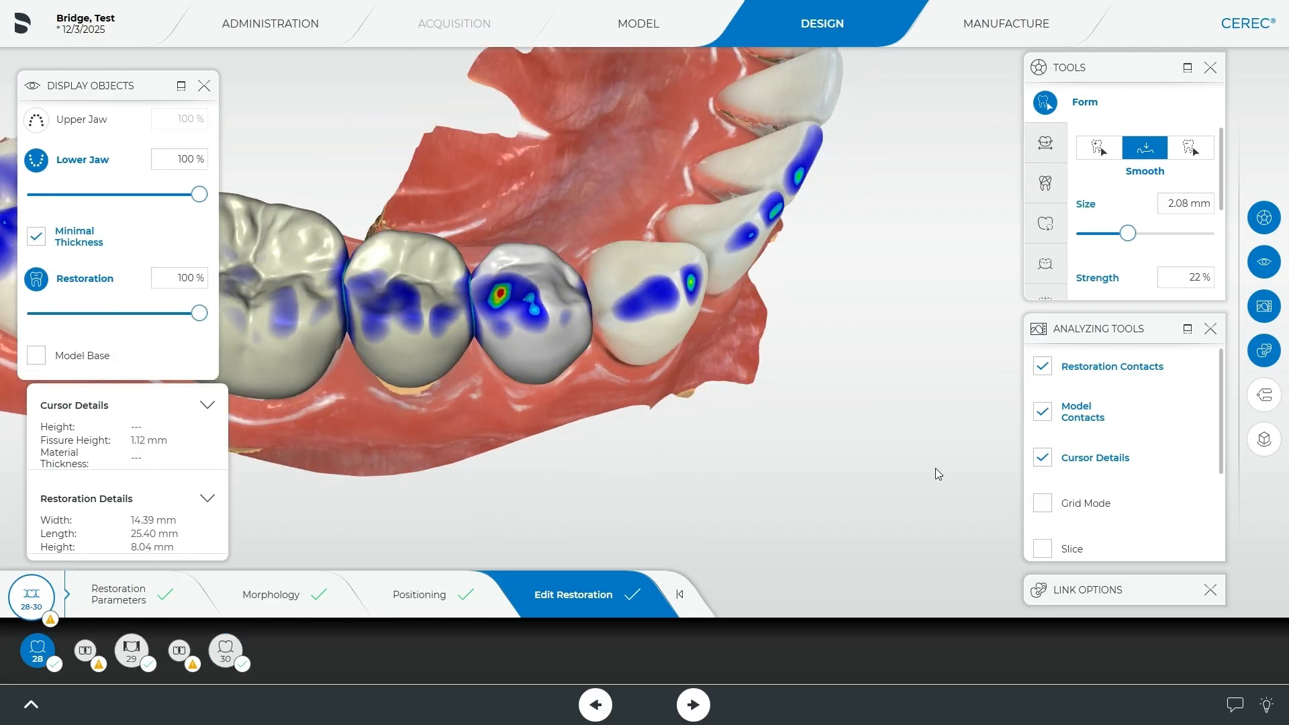
click(1045, 182)
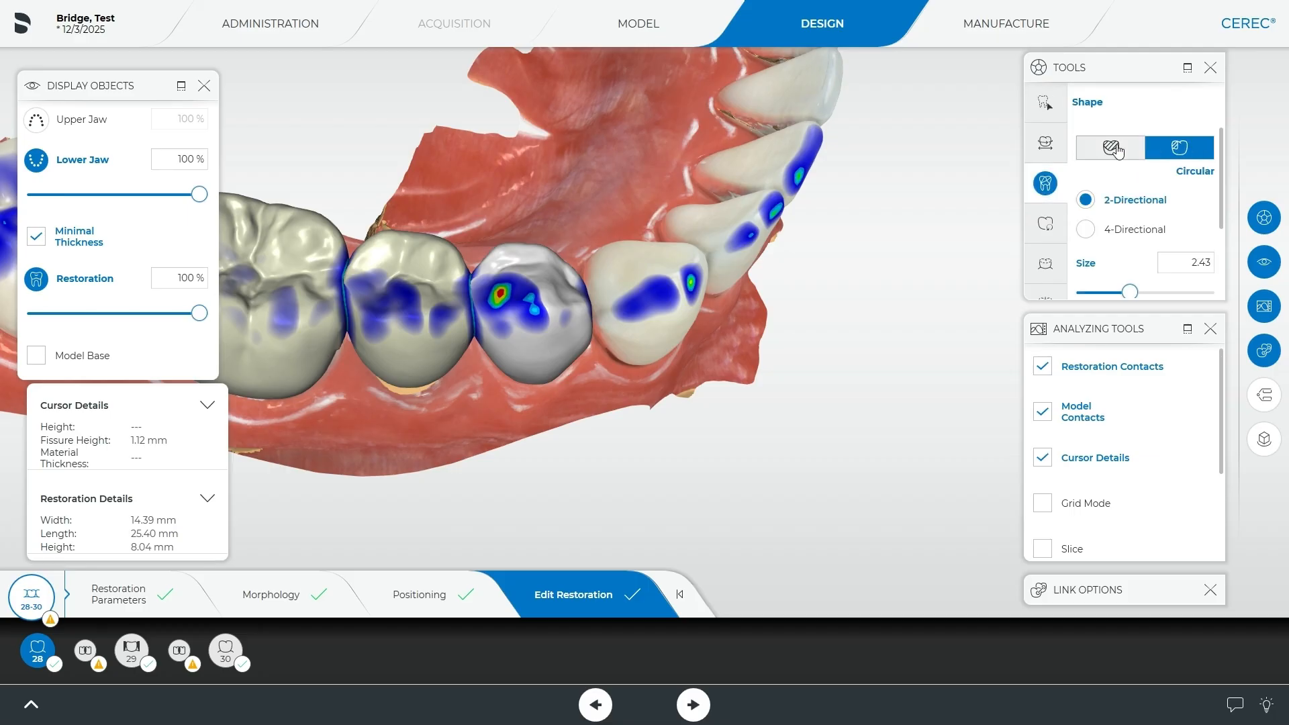
click(1113, 148)
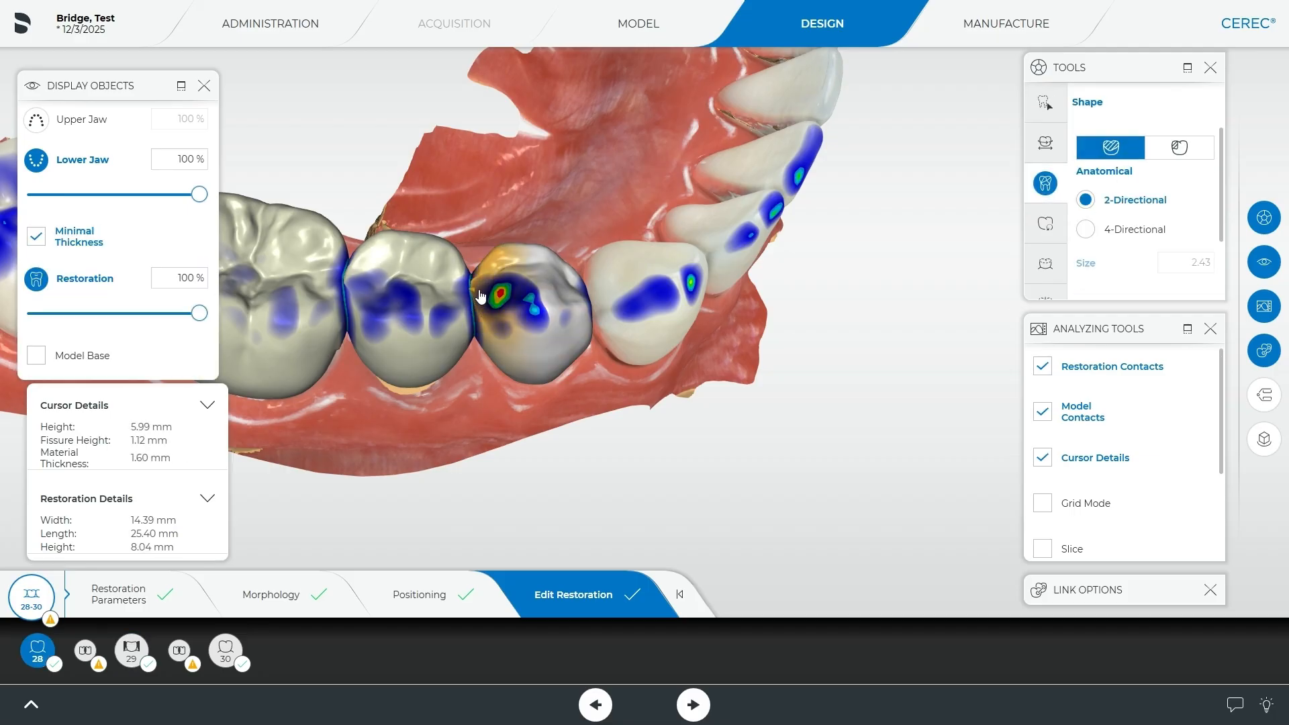
click(481, 296)
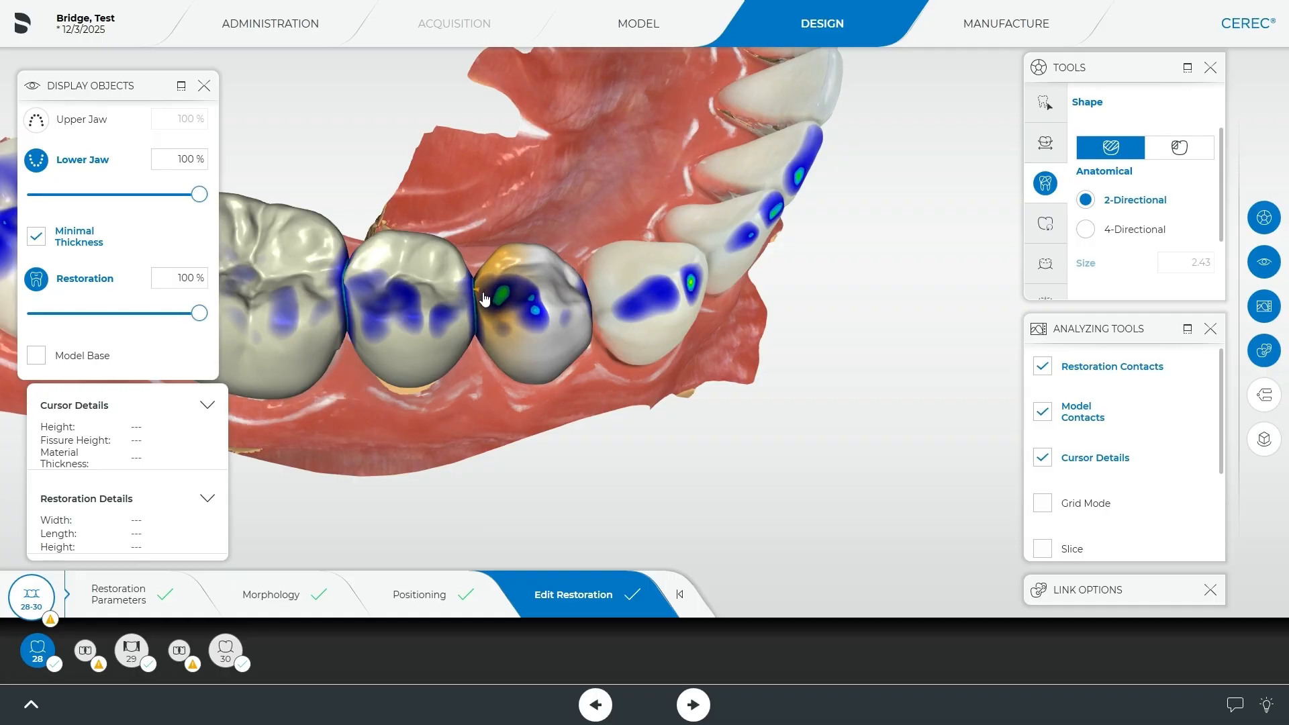
right_drag(458, 170, 475, 286)
right_drag(482, 439, 532, 433)
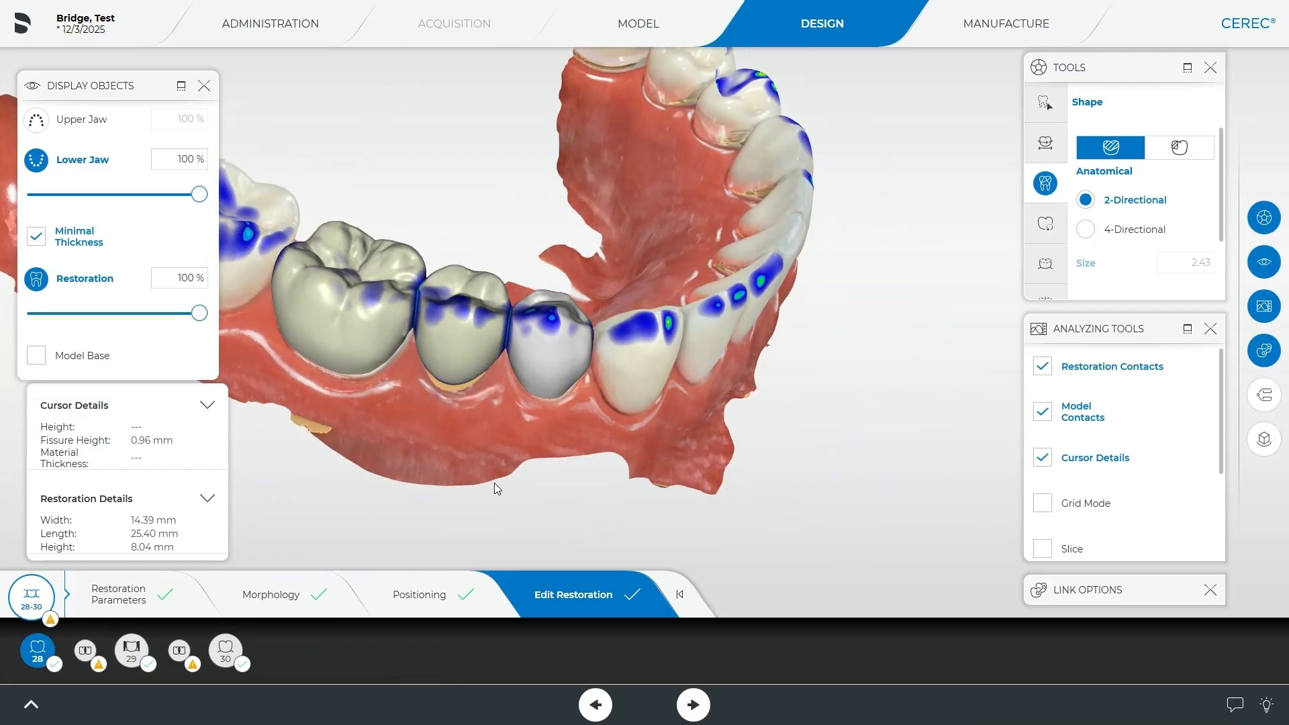
Adjust the contacts of tooth 28 to the FGP using the Adjust Contacts tool
scroll(1041, 278, down, 3)
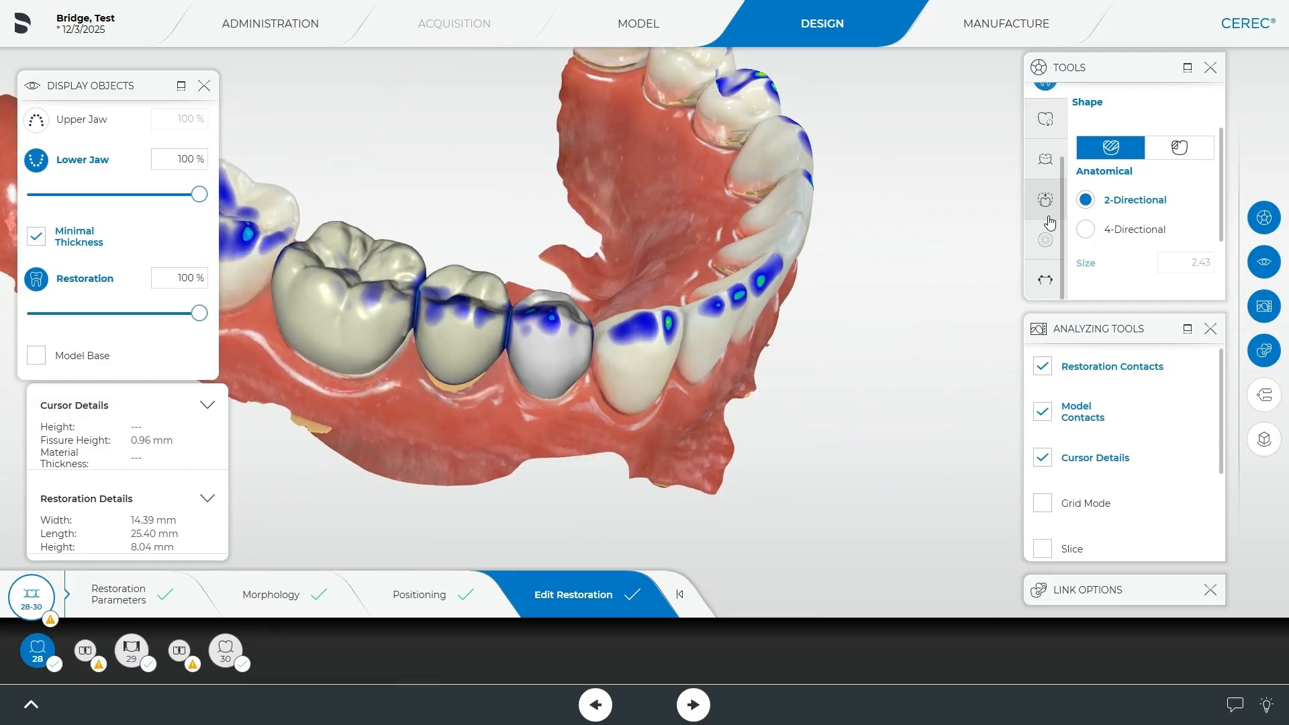
click(1046, 283)
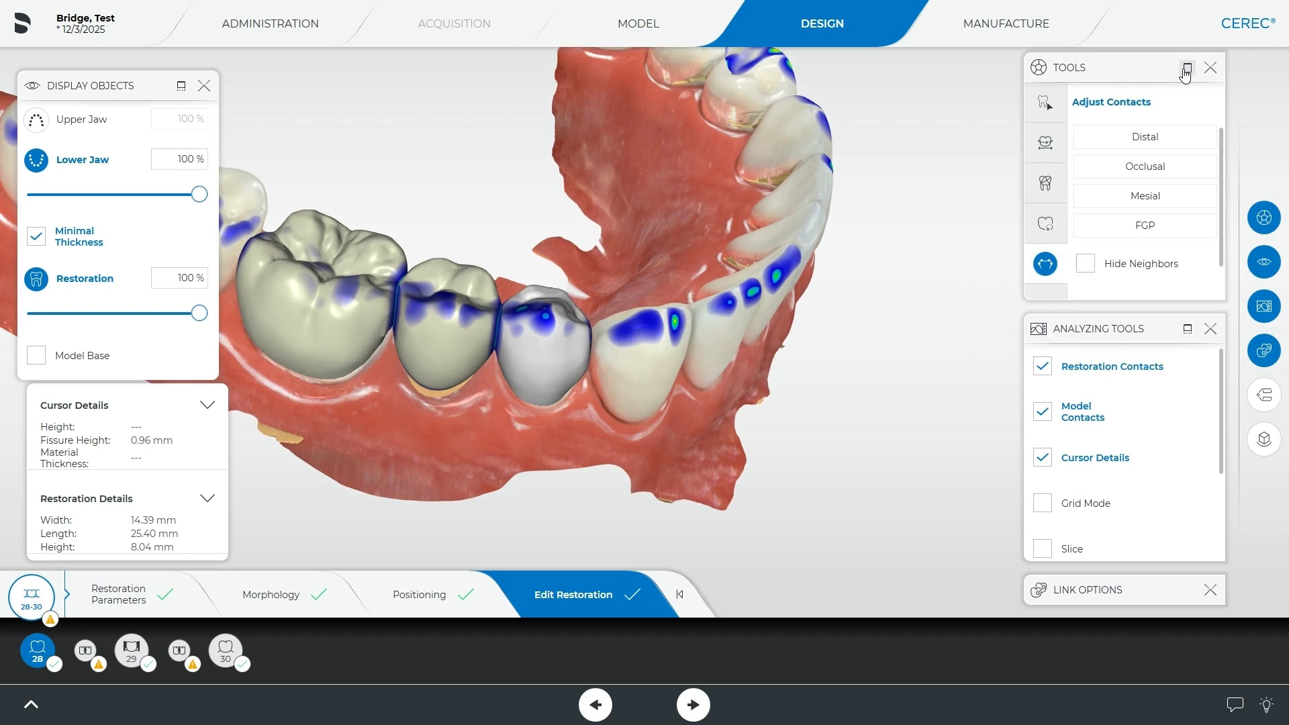
click(1187, 72)
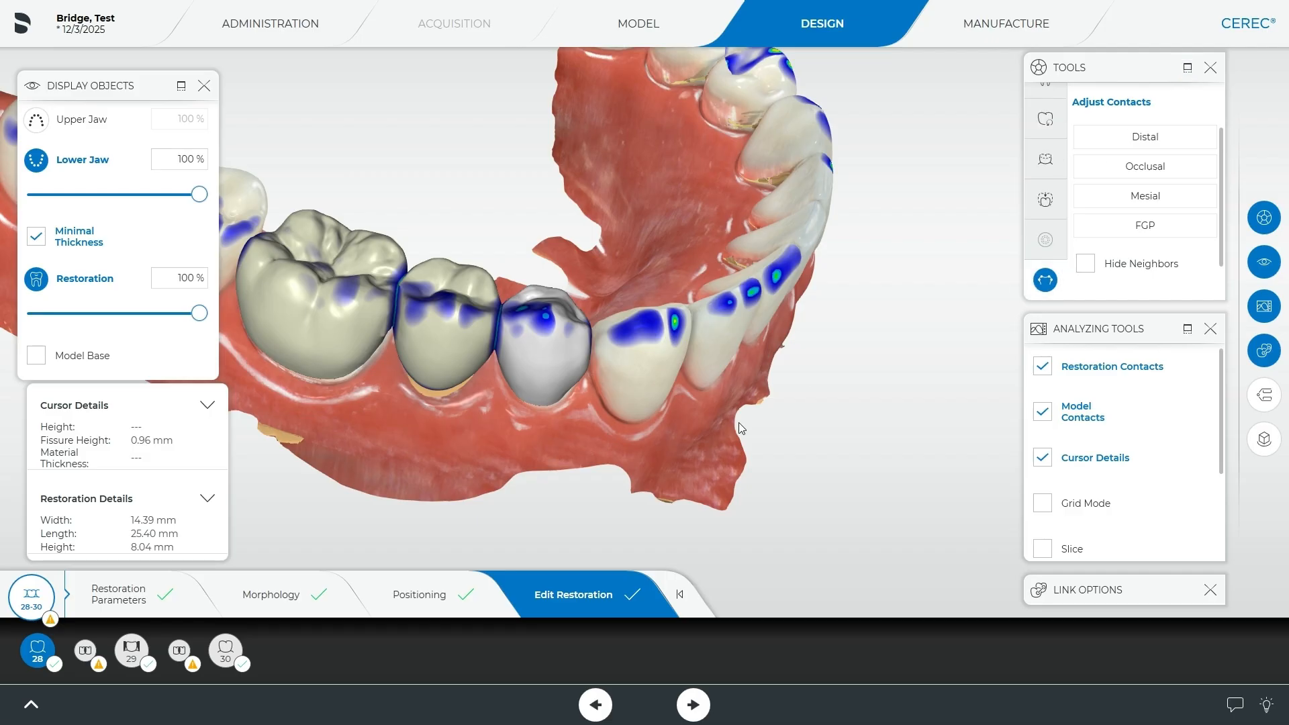
drag(446, 491, 535, 435)
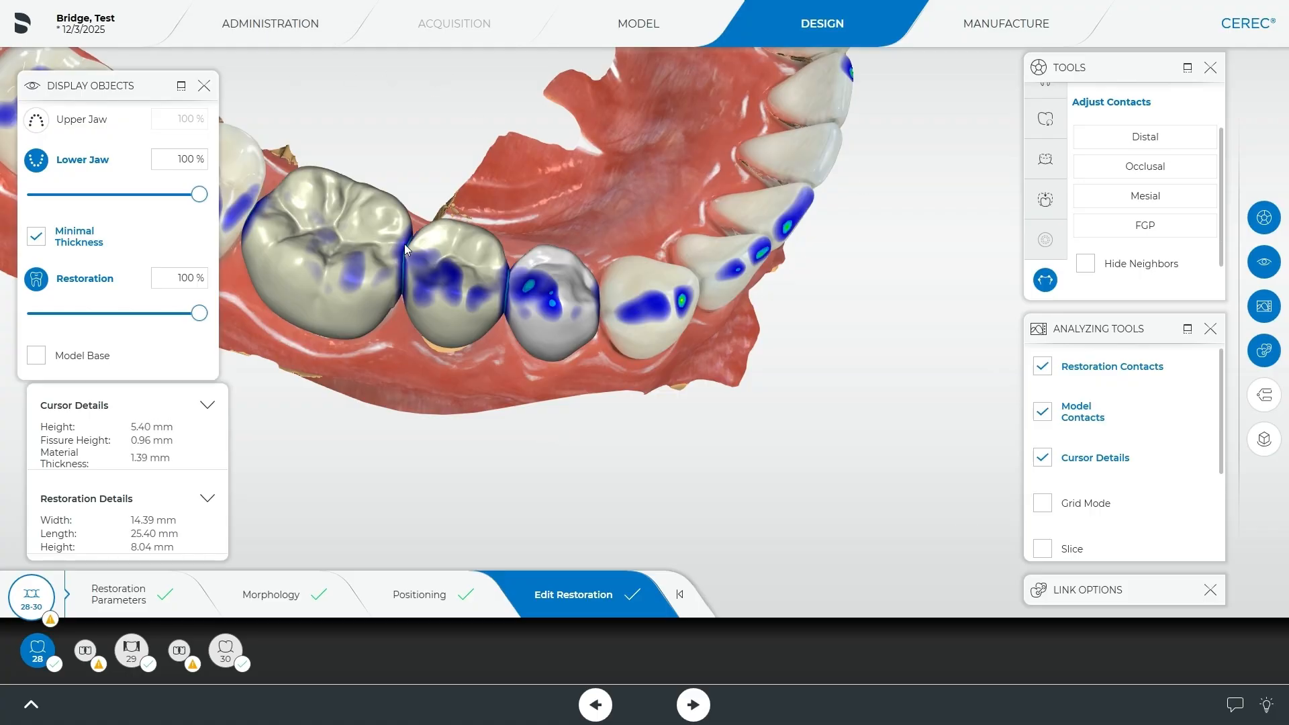
click(1140, 228)
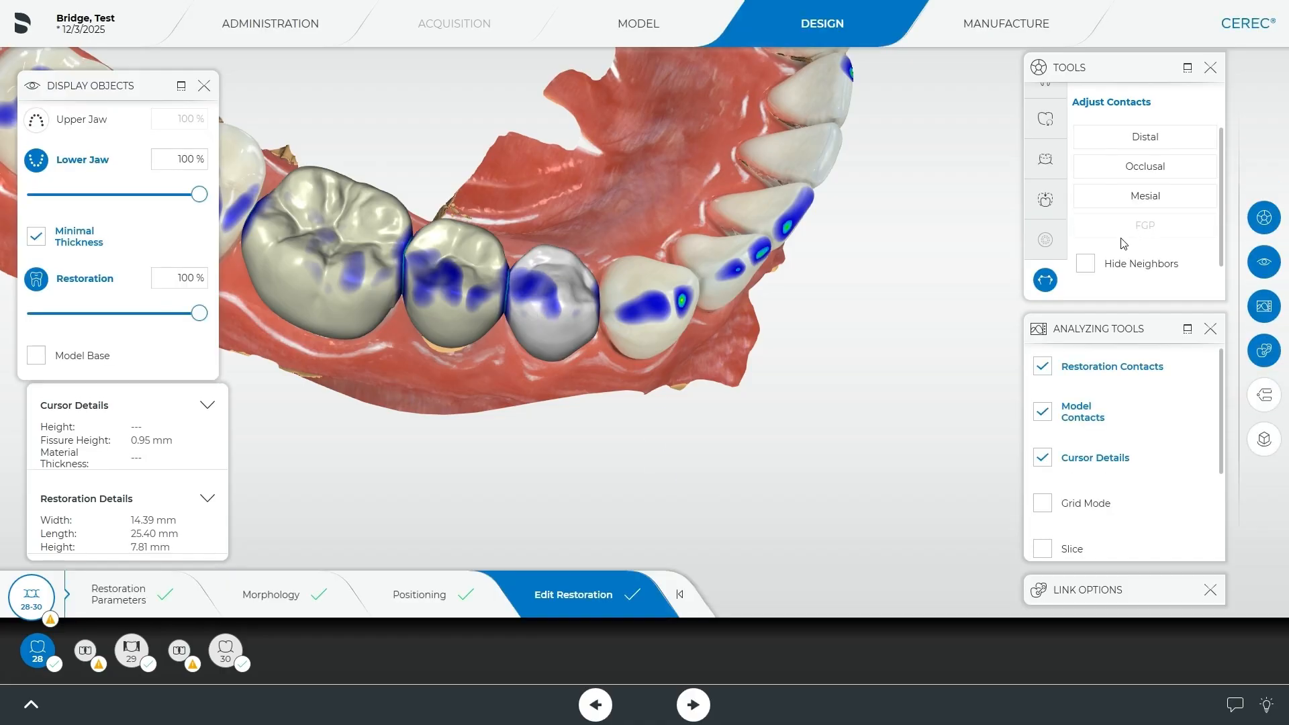
right_drag(596, 390, 531, 415)
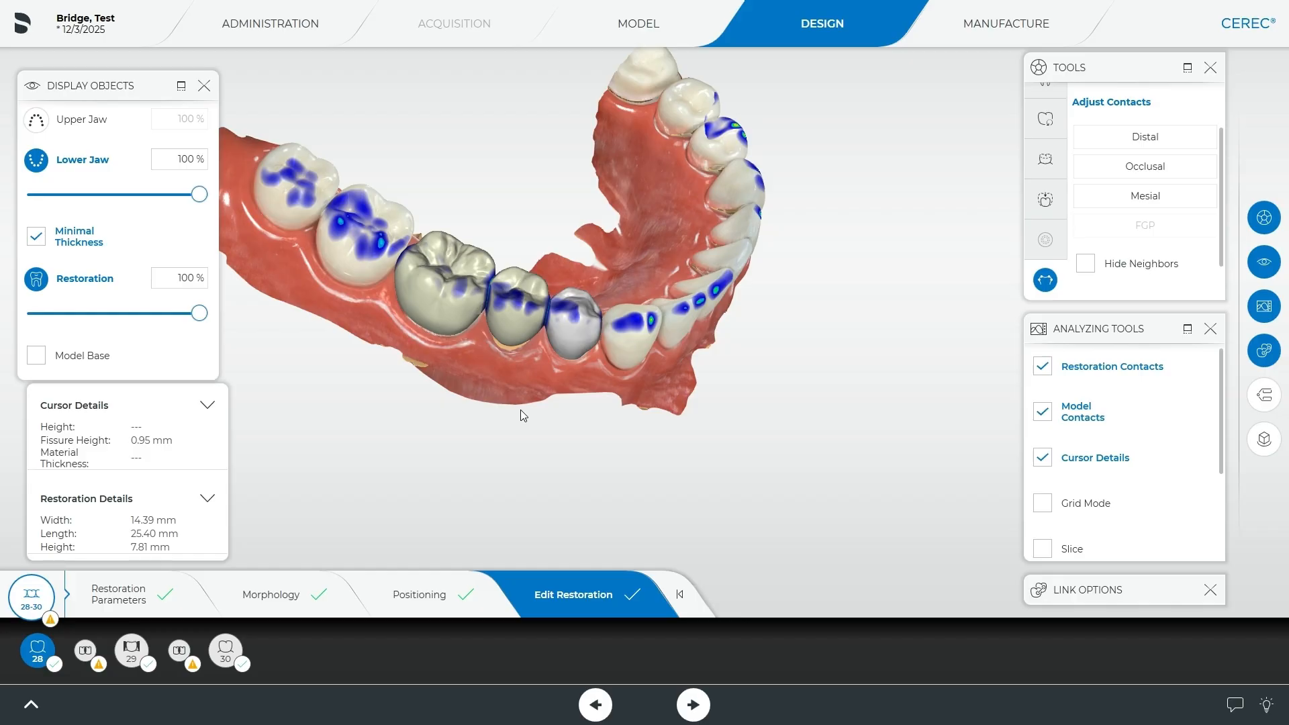
scroll(521, 410, up, 4)
mouse_move(501, 425)
right_down()
mouse_move(538, 389)
mouse_move(513, 424)
mouse_move(547, 170)
mouse_move(432, 147)
mouse_move(499, 292)
mouse_move(497, 406)
right_up()
Select tooth 29 and reshape its lingual cusp using the Shape tool in Circular, 2-Directional mode with a size of 2.43
click(132, 651)
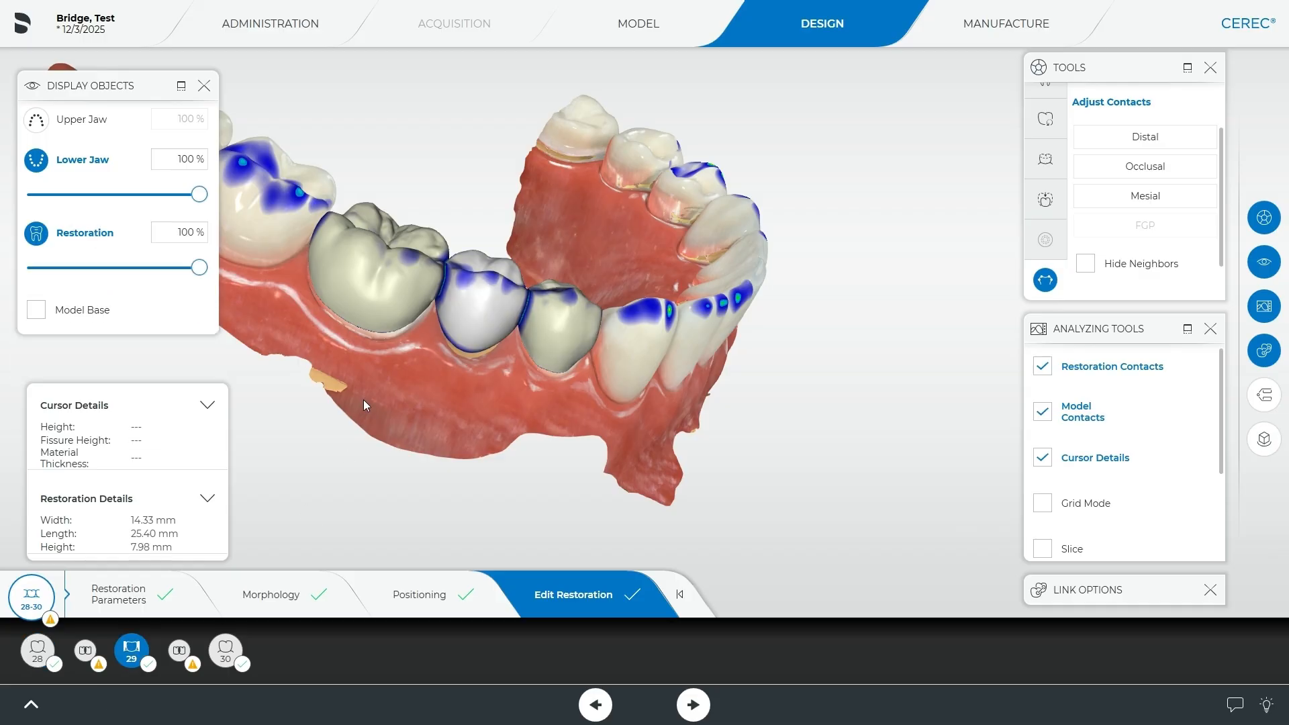
right_drag(580, 478, 249, 470)
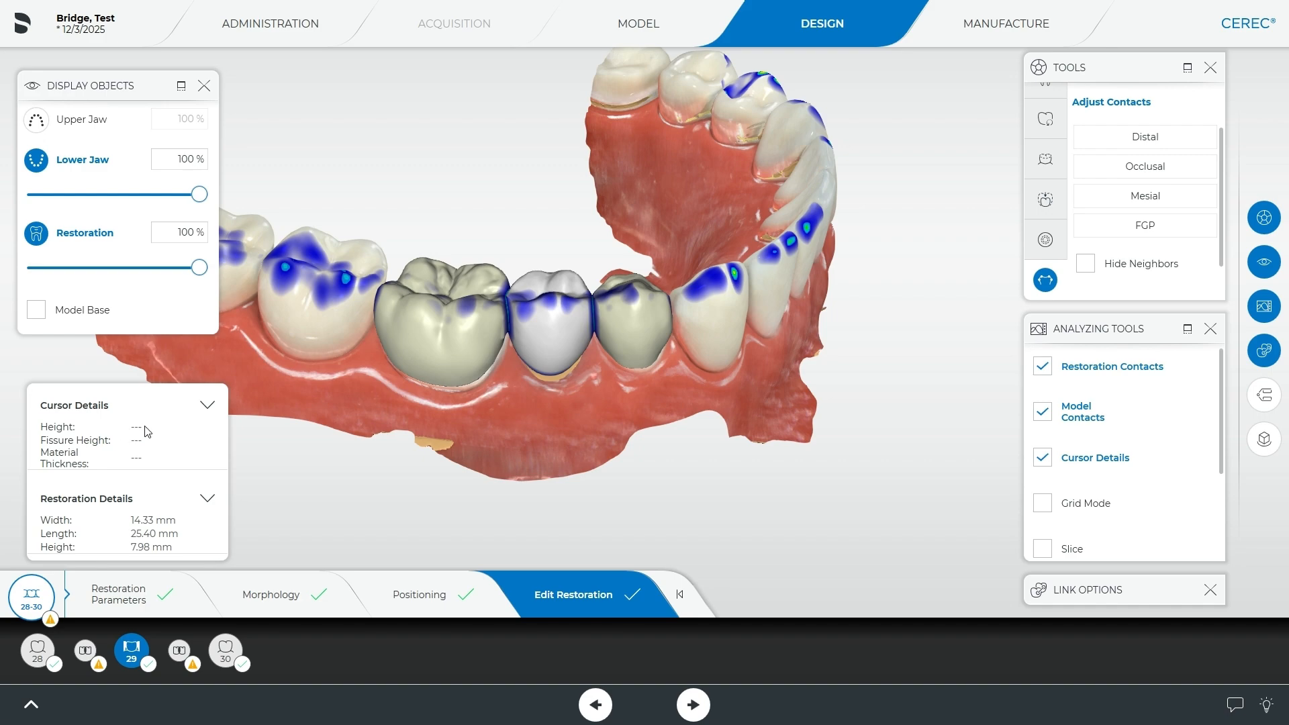
mouse_move(510, 415)
right_down()
mouse_move(532, 513)
mouse_move(528, 397)
mouse_move(325, 409)
mouse_move(397, 420)
mouse_move(651, 401)
mouse_move(498, 413)
mouse_move(476, 403)
mouse_move(520, 409)
mouse_move(497, 407)
right_up()
scroll(503, 408, up, 3)
right_drag(525, 283, 696, 341)
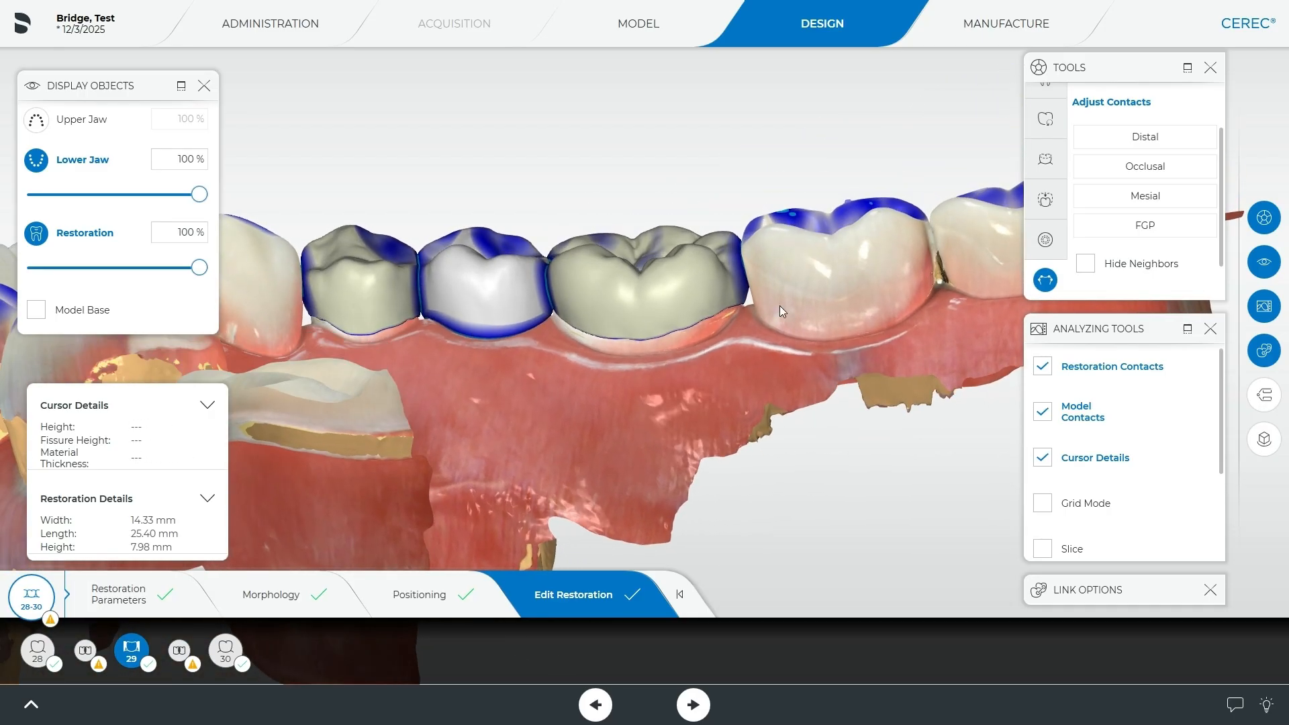
scroll(1040, 202, up, 3)
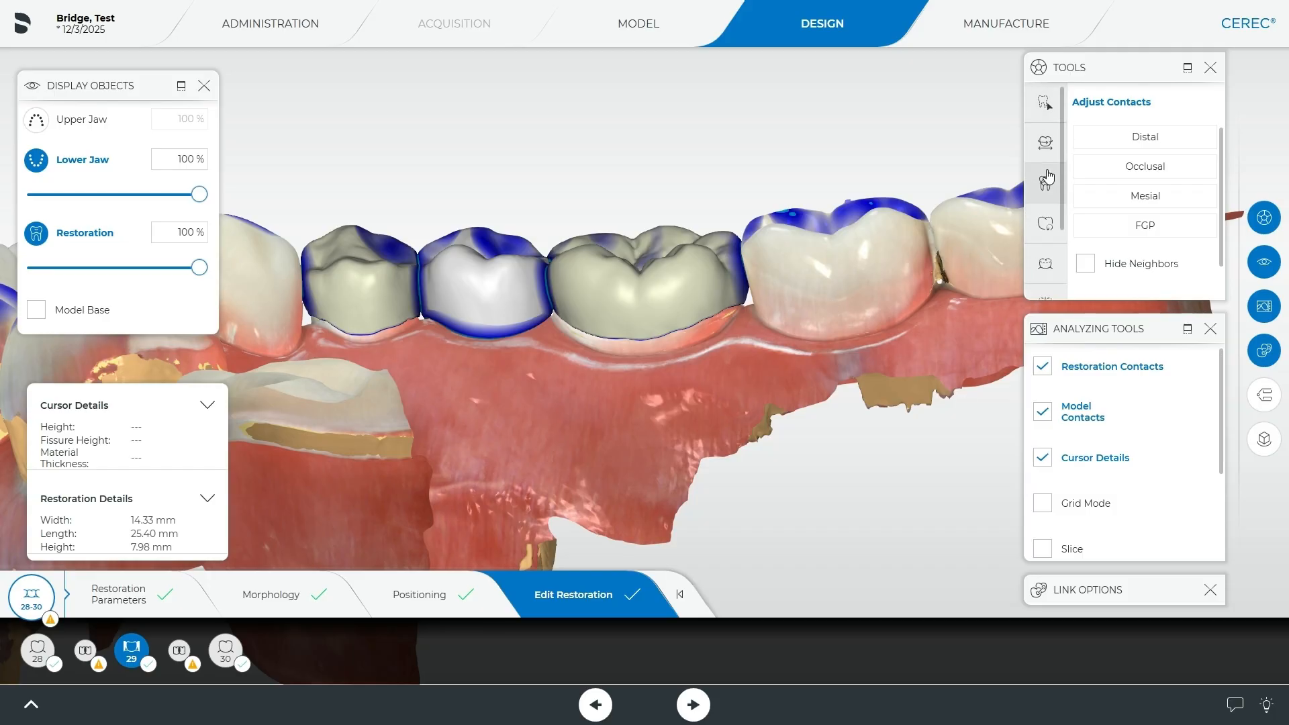
click(1047, 177)
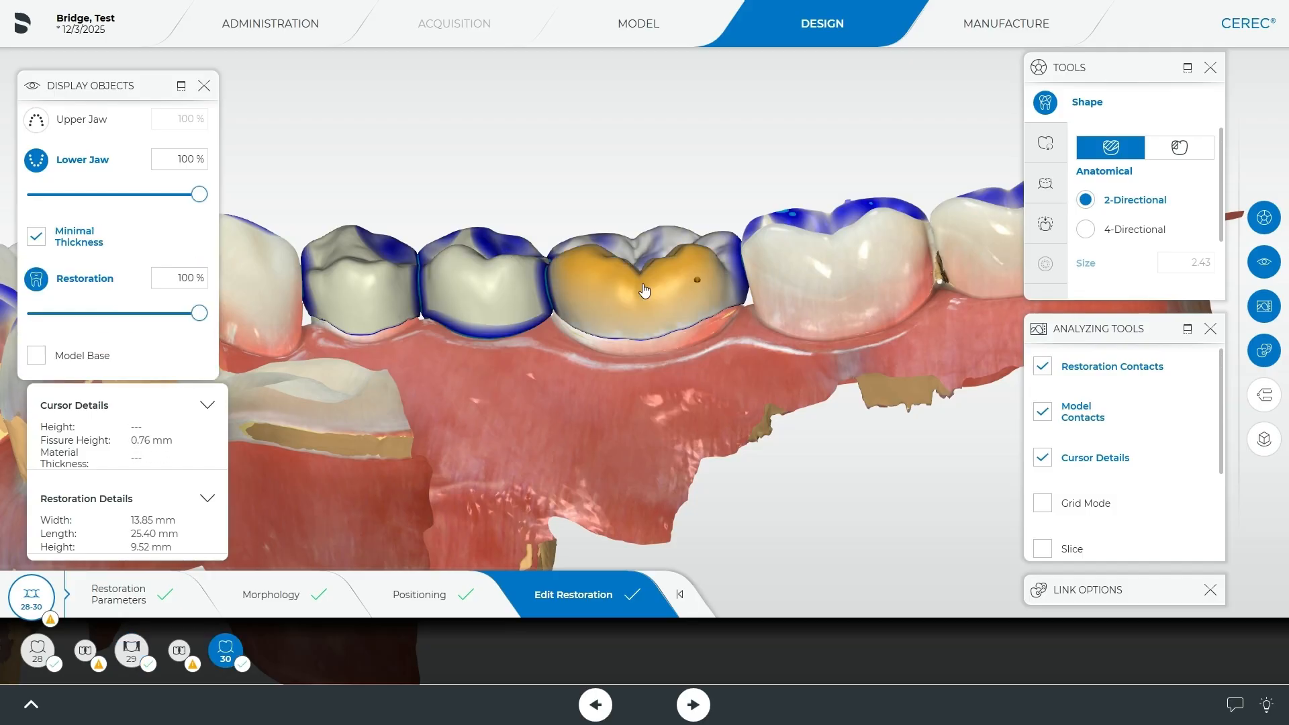
click(1184, 149)
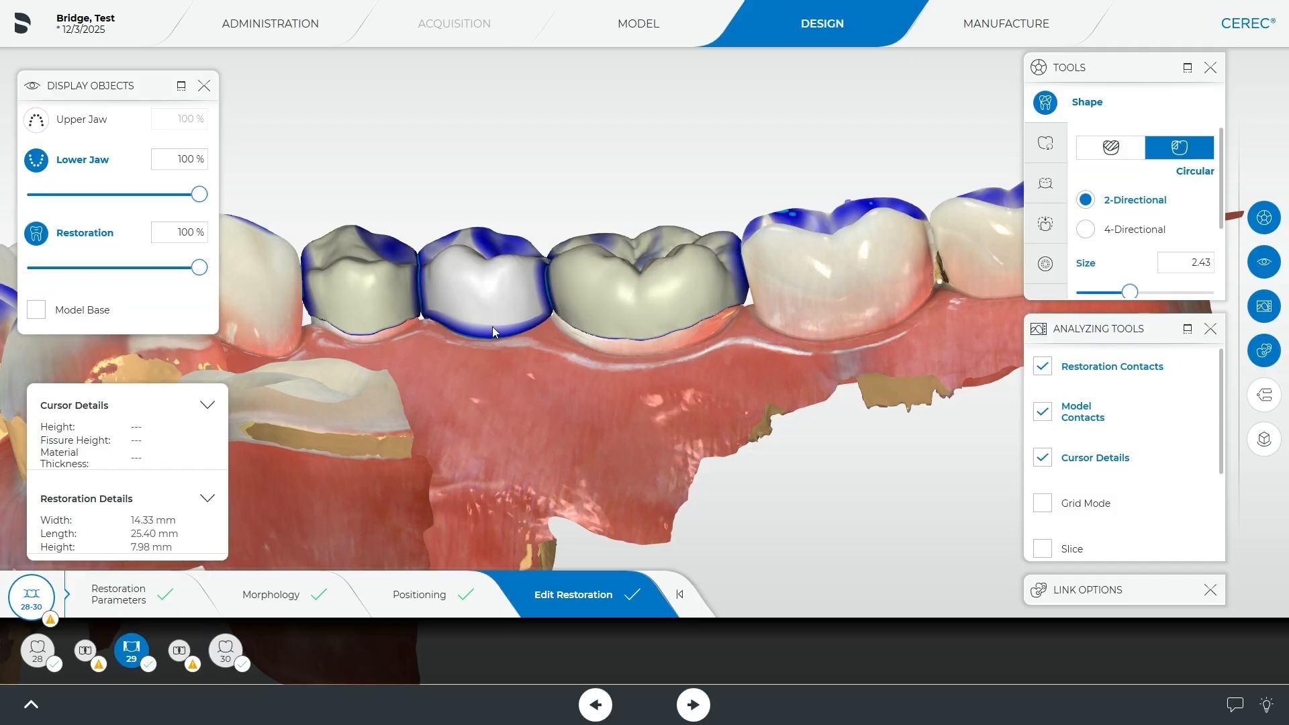
click(452, 262)
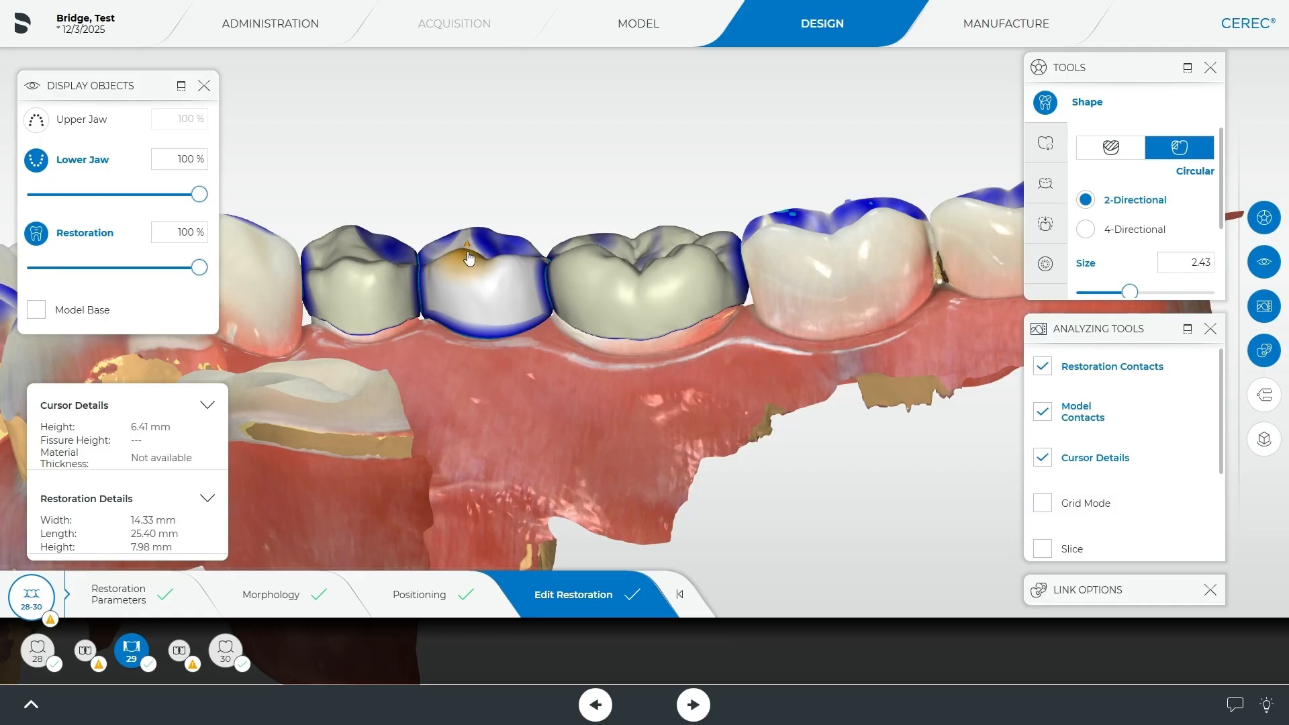
right_drag(454, 381, 516, 224)
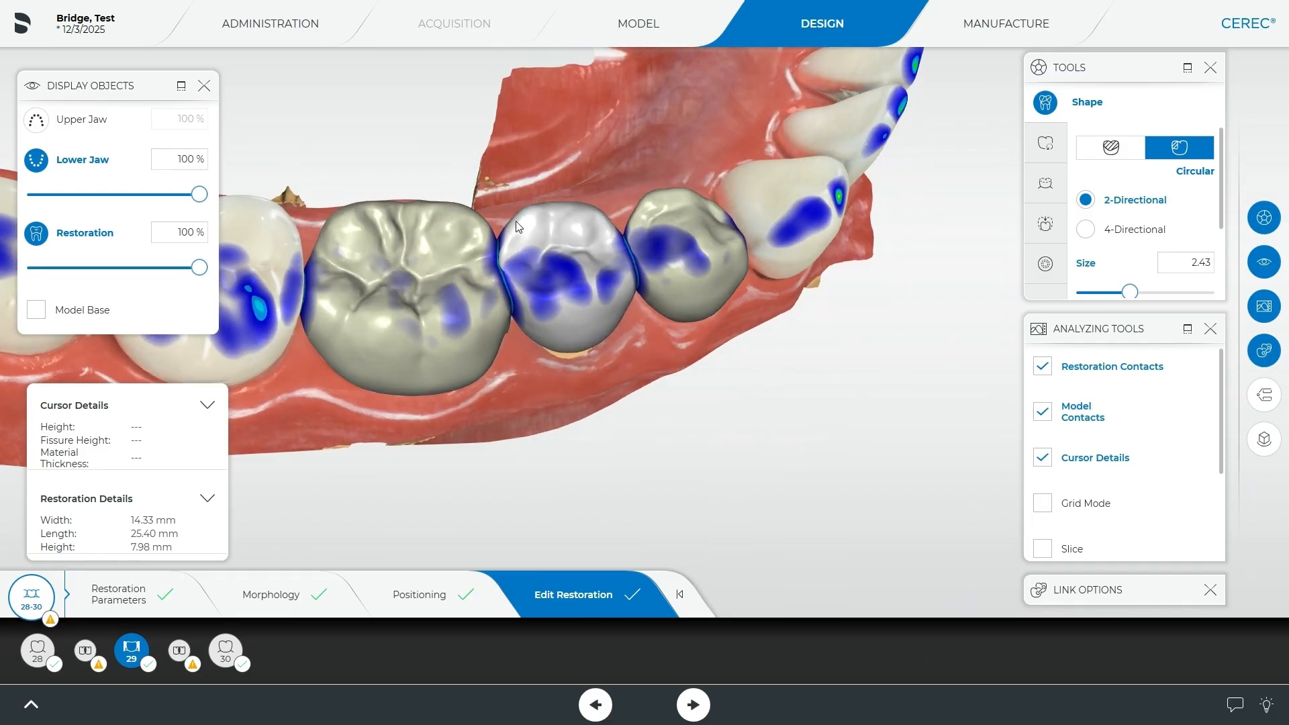
Try to reshape the distal part of tooth 29 with the Shape tool in Anatomical, 2-Directional mode, and undo the change
click(1111, 153)
click(511, 278)
drag(597, 431, 610, 489)
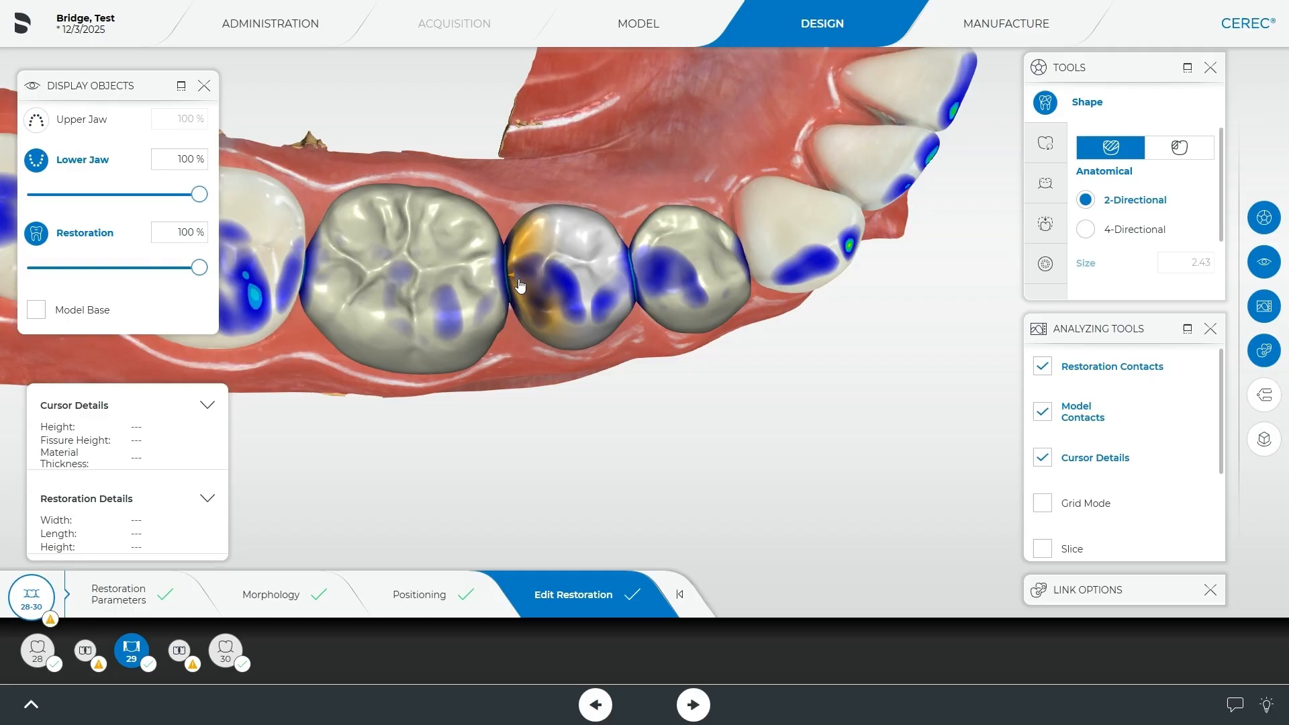
drag(547, 386, 600, 341)
drag(531, 361, 547, 374)
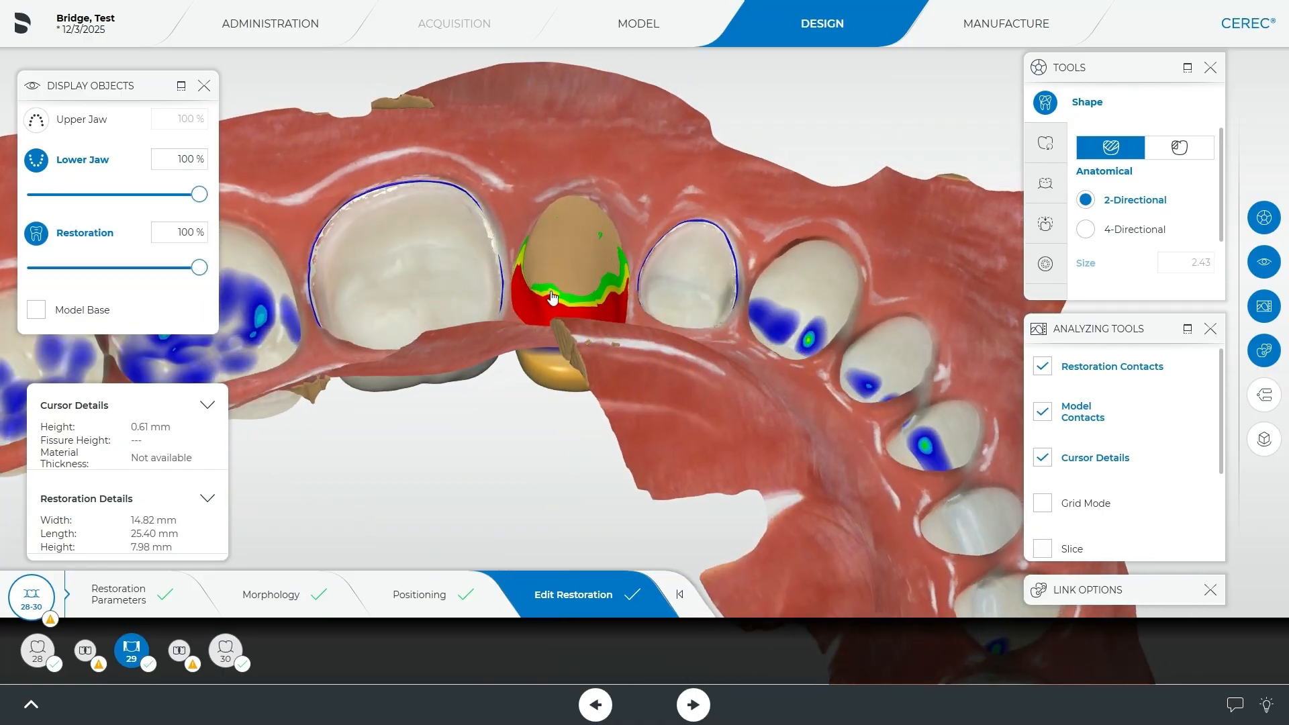
scroll(1184, 202, down, 2)
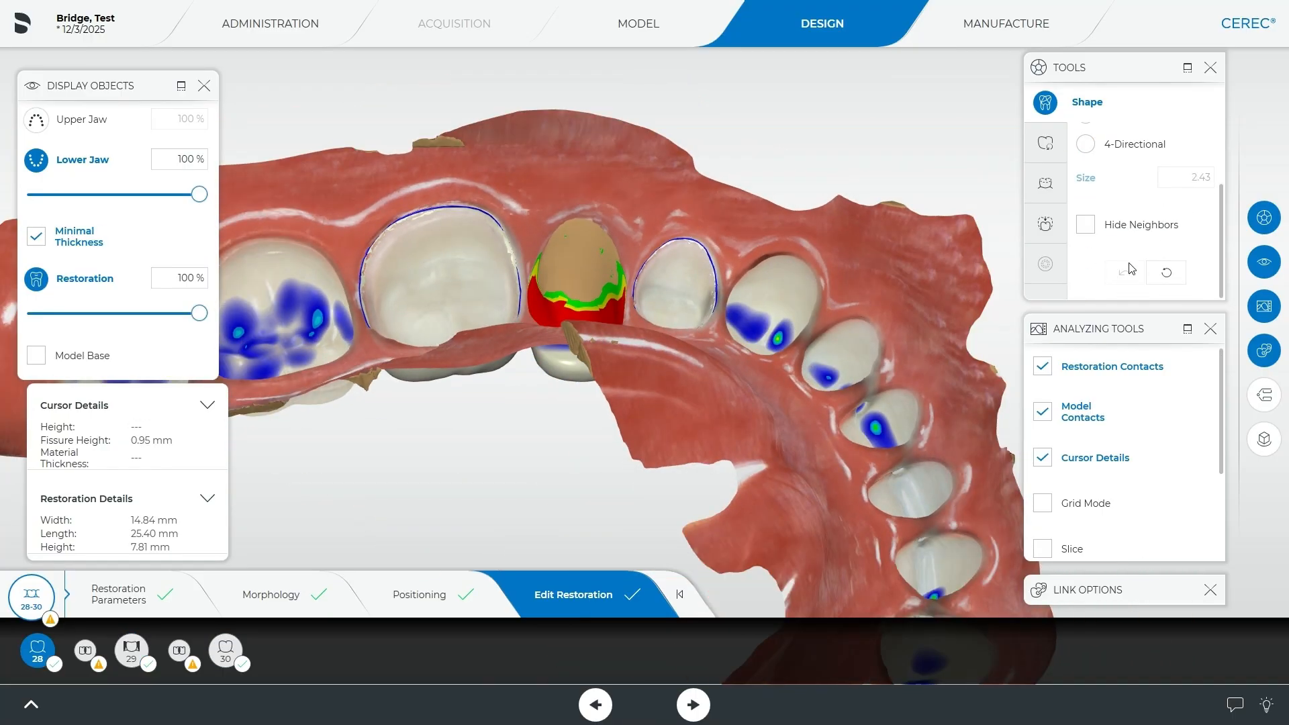
click(1131, 271)
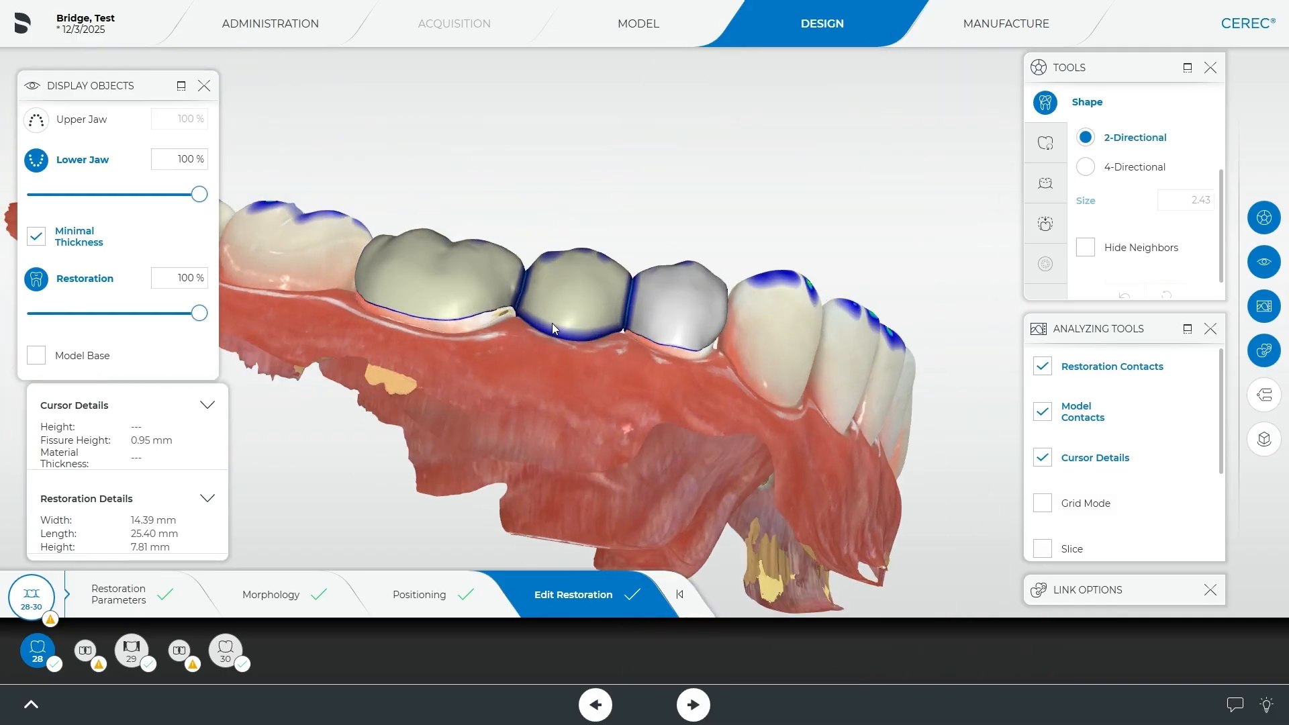
Select tooth 29 again and reshape its distal side in Anatomical, 2-Directional mode, checking the pontic base from below
click(569, 305)
drag(556, 364, 567, 280)
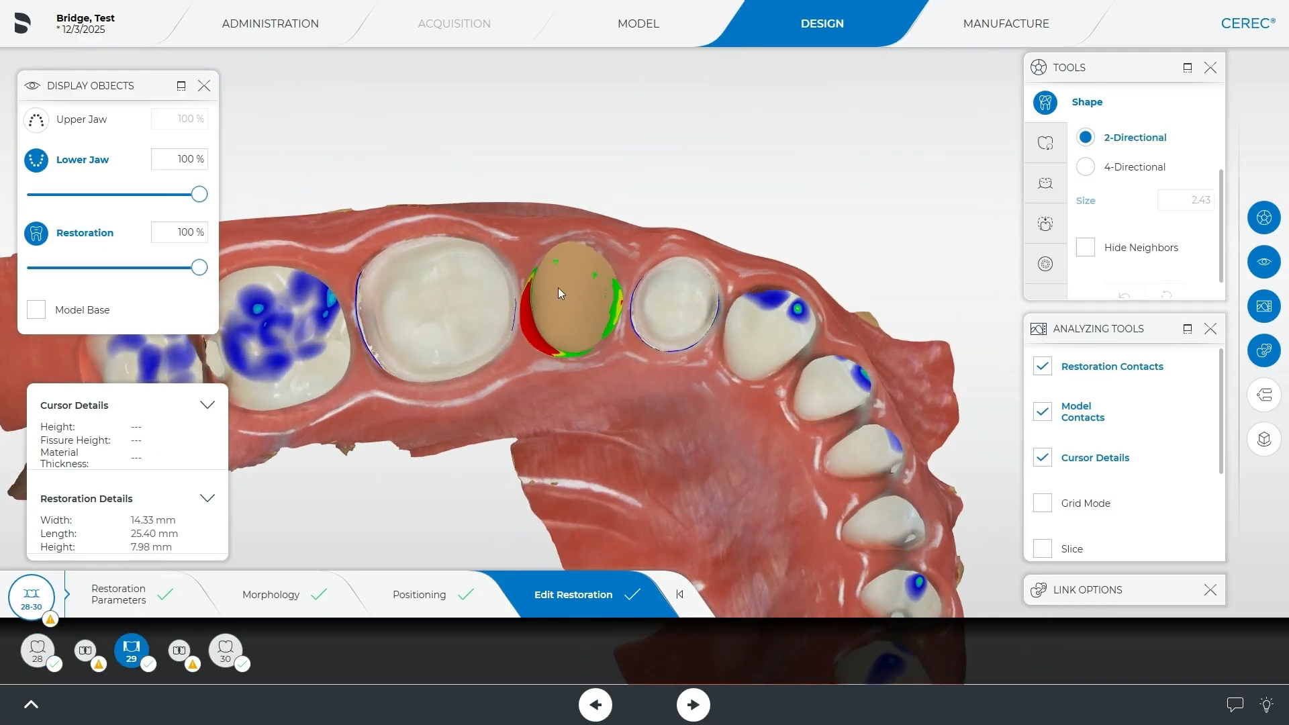
middle_drag(576, 296, 734, 240)
click(733, 240)
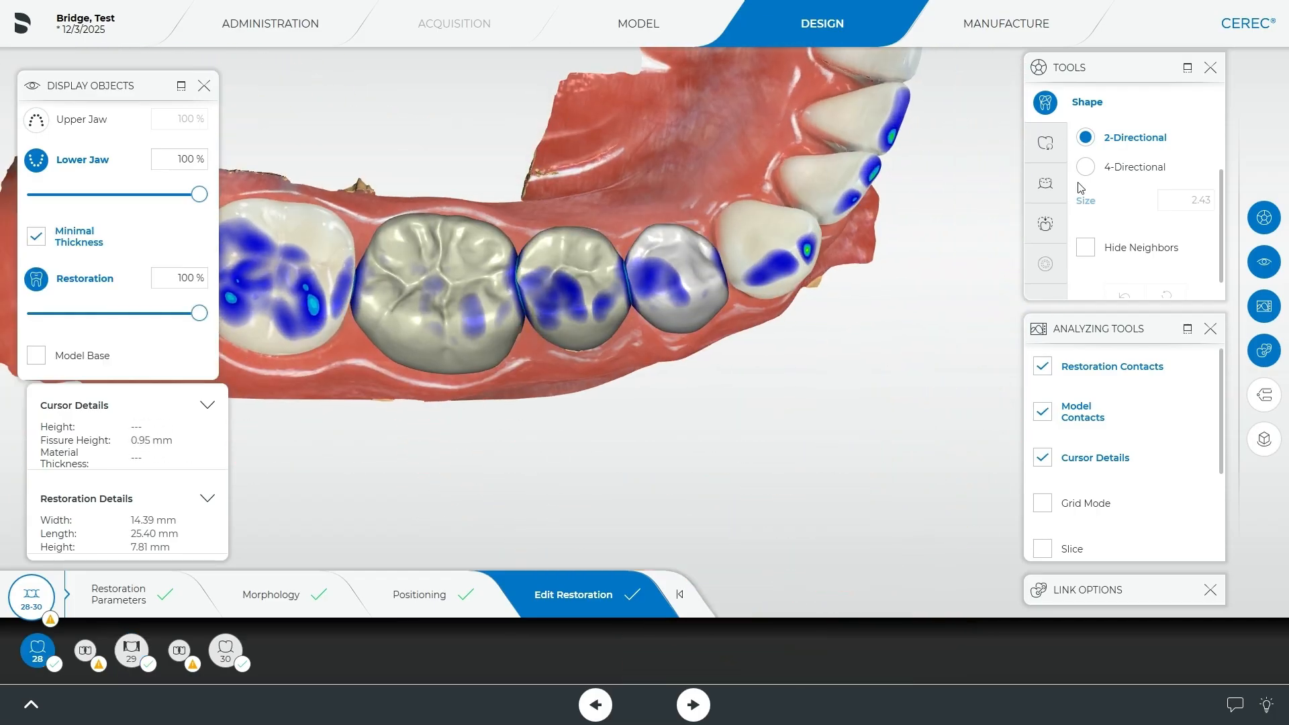
click(552, 324)
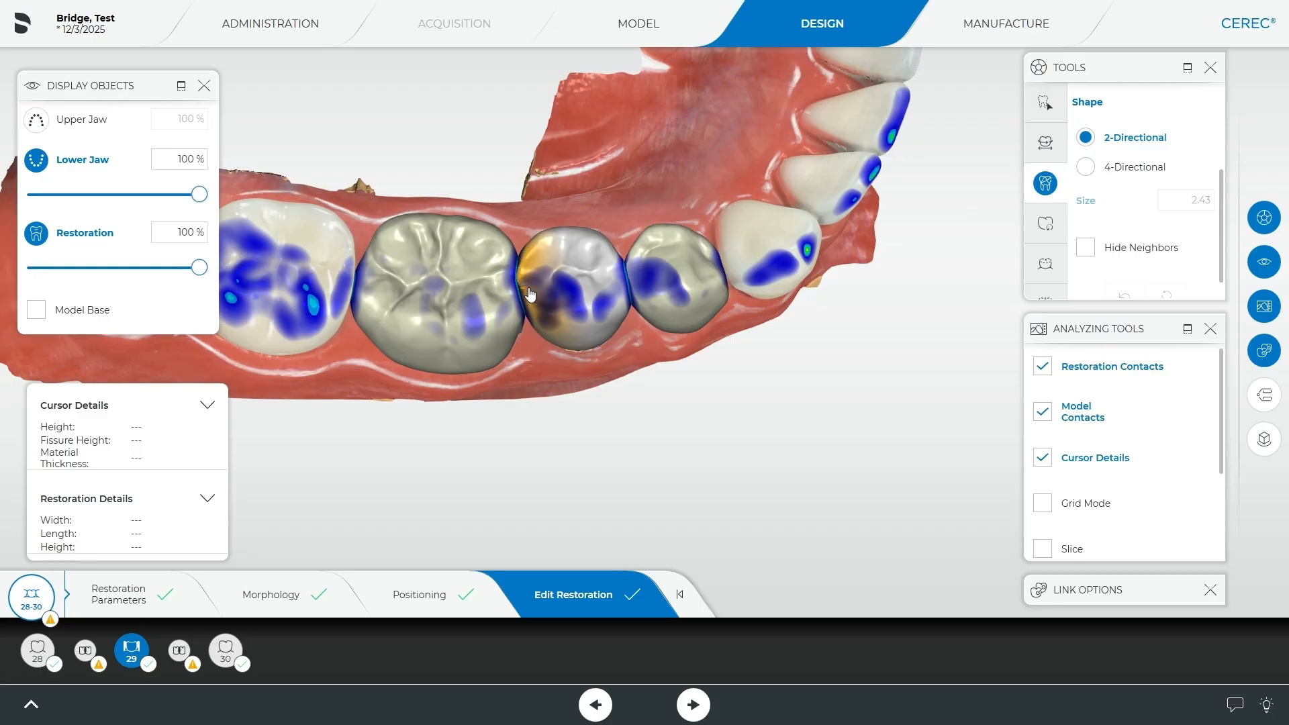
middle_drag(484, 477, 550, 494)
middle_drag(550, 423, 557, 282)
middle_drag(558, 397, 555, 307)
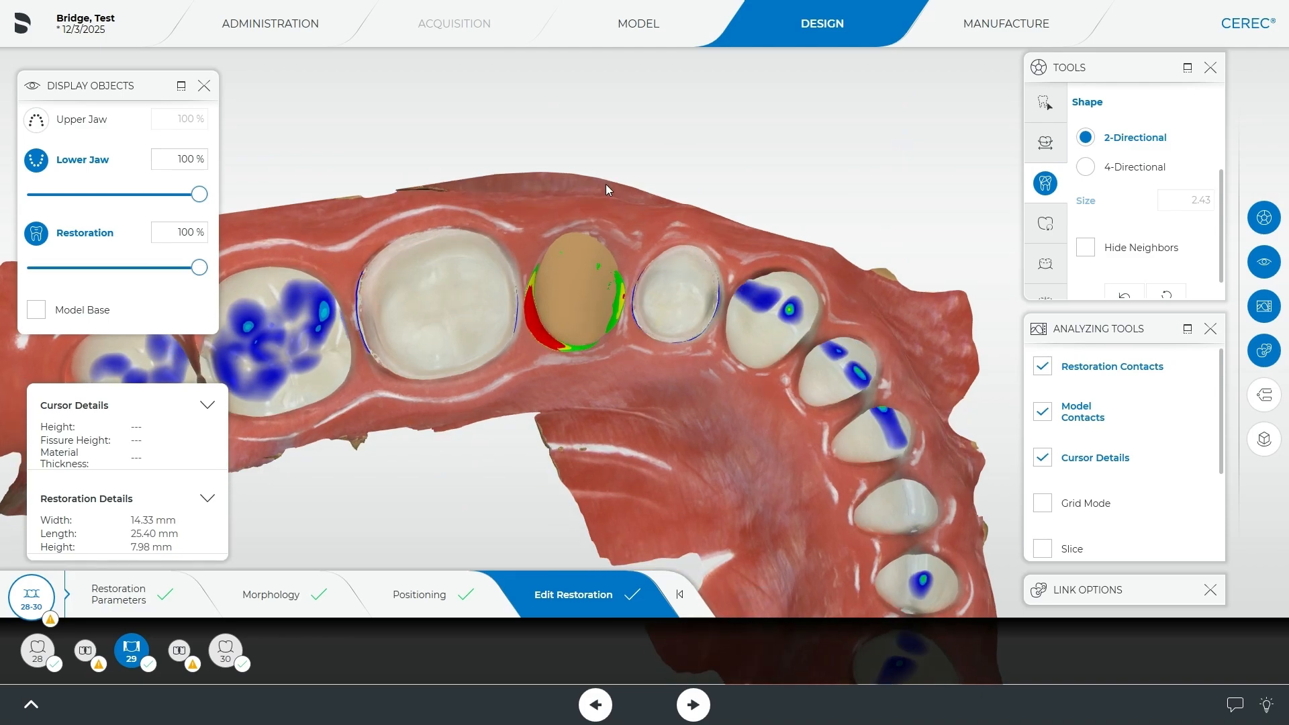
middle_drag(536, 234, 535, 512)
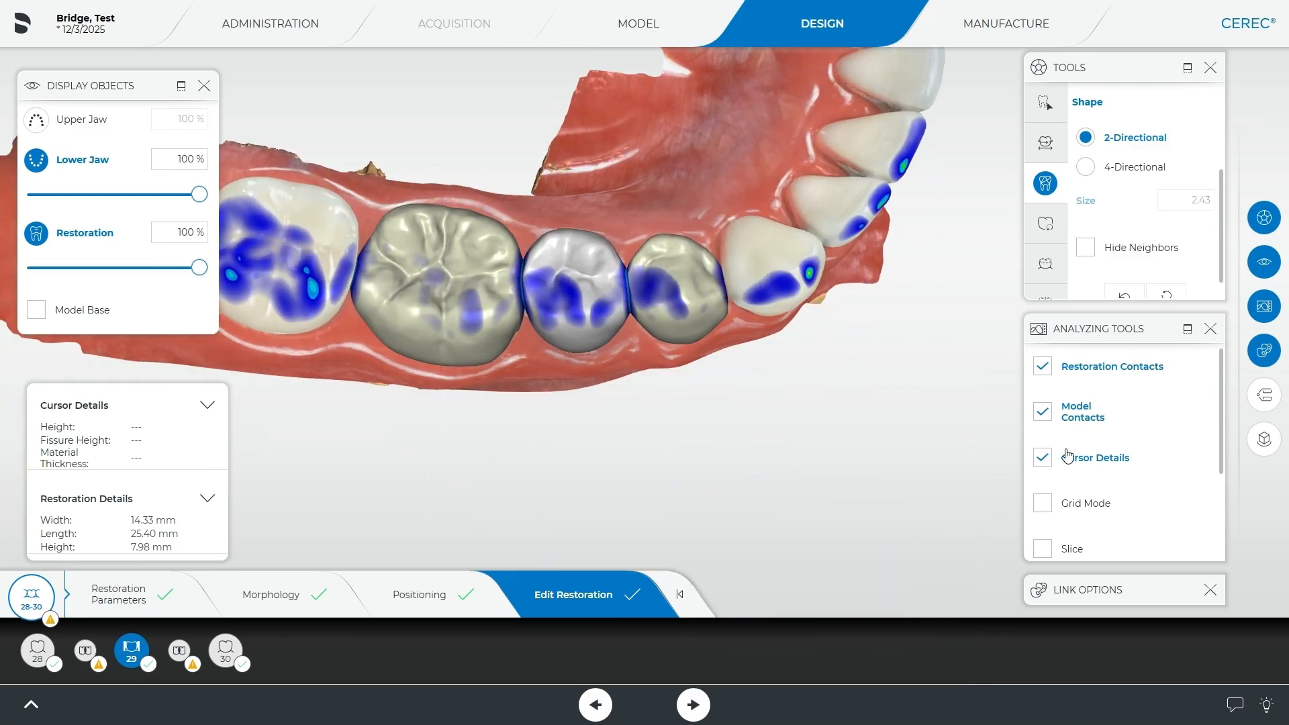
Open the Edit tool for the pontic base line of tooth 29 and adjust its buccal and mesial sections in Drag mode
scroll(1044, 218, down, 3)
click(1057, 247)
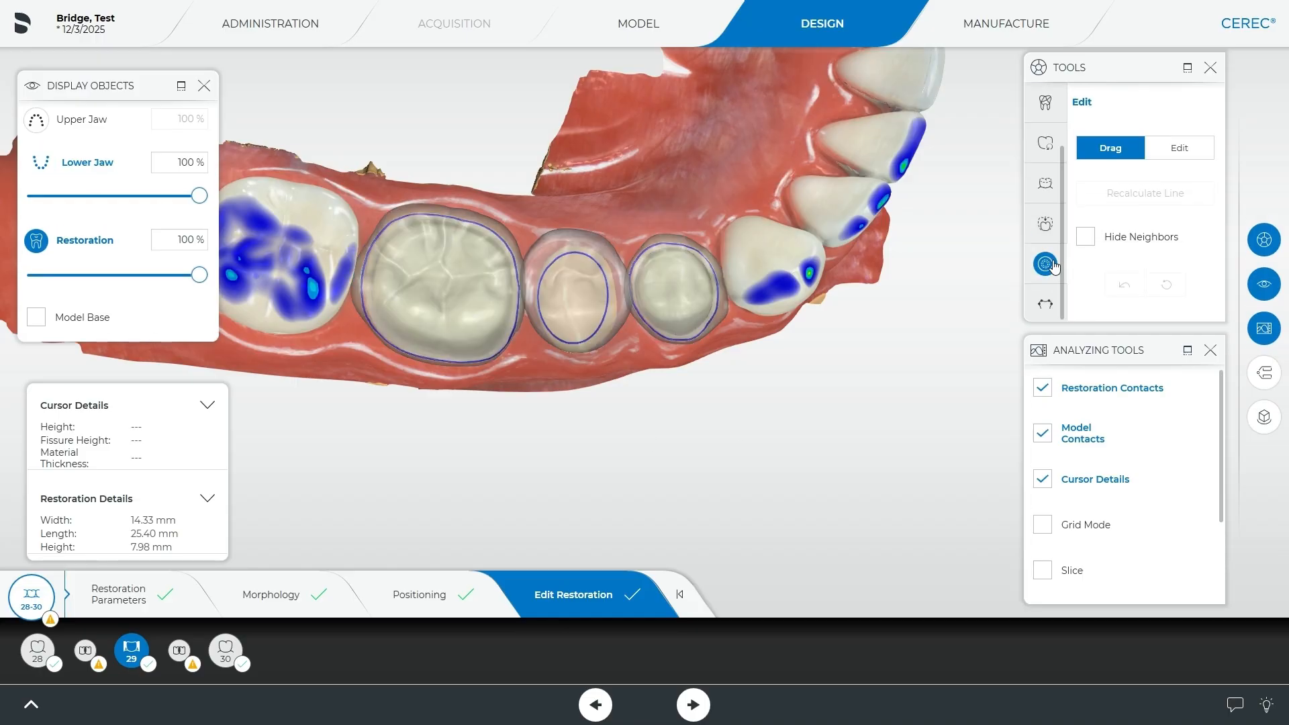
middle_drag(670, 398, 533, 422)
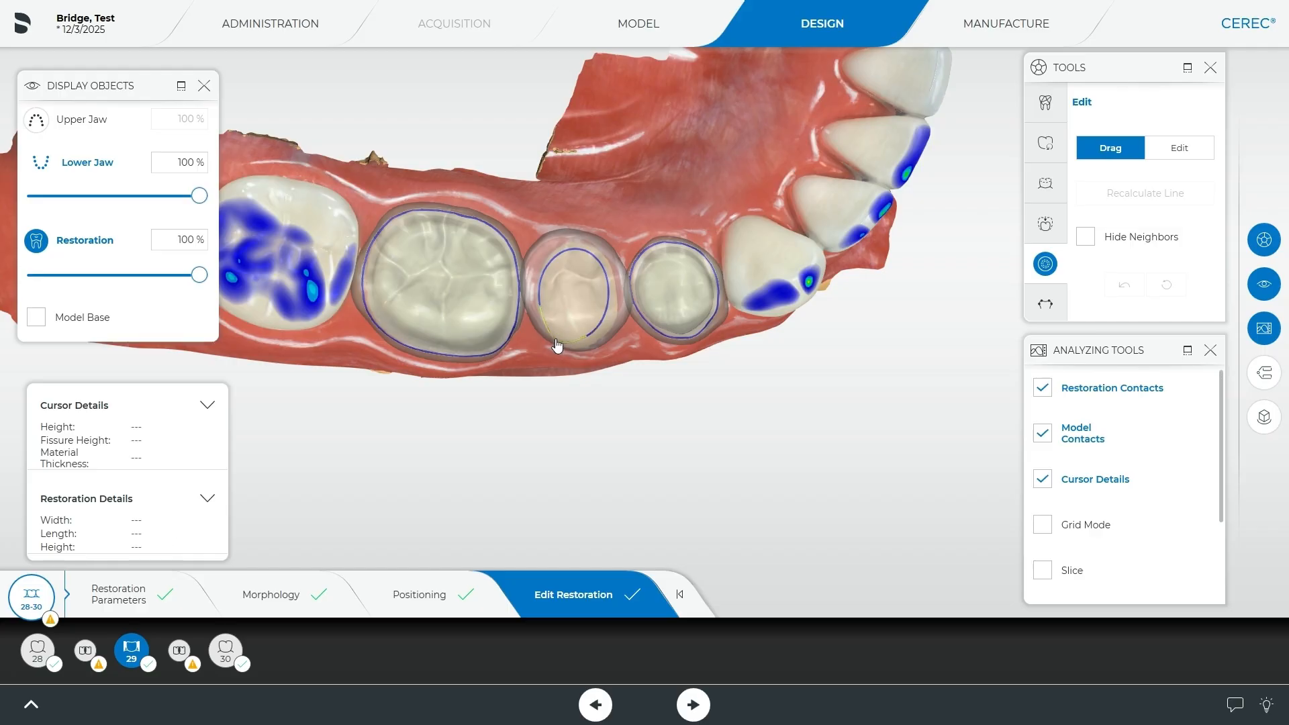
drag(559, 345, 587, 343)
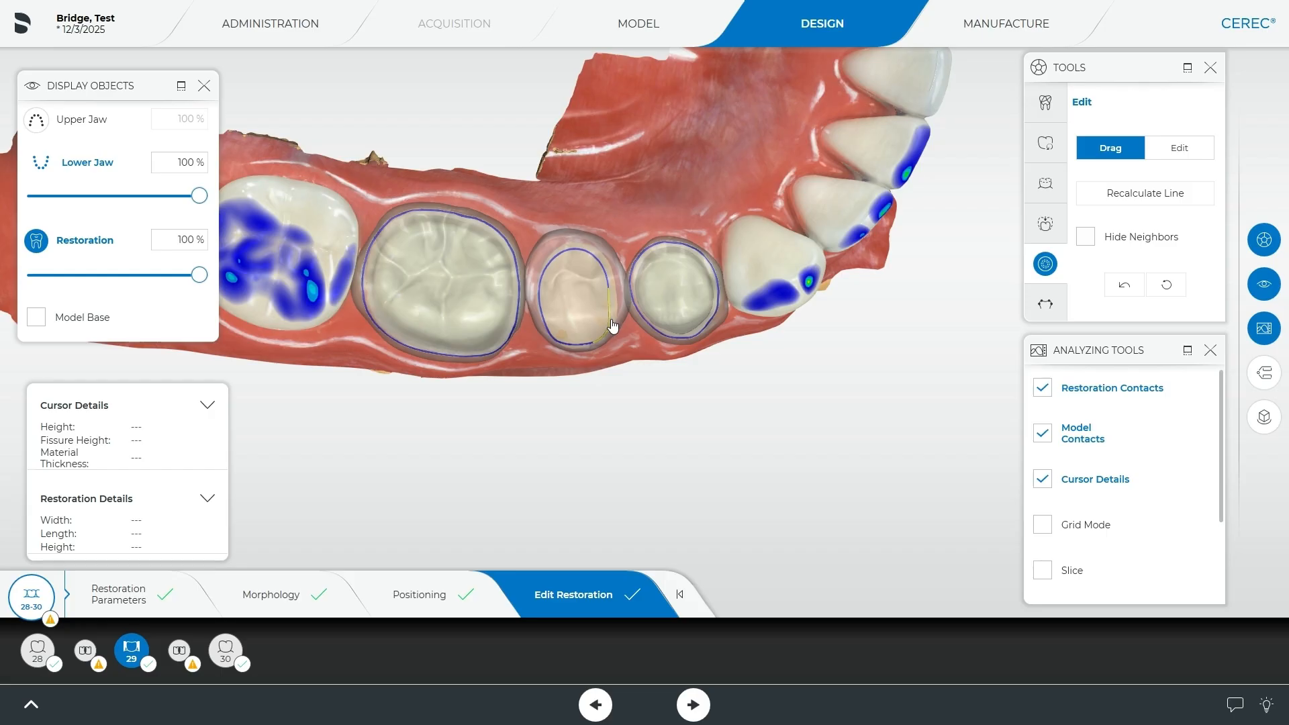
mouse_move(543, 440)
mouse_down()
mouse_move(535, 263)
mouse_move(515, 331)
mouse_move(551, 444)
mouse_up()
Redraw the lingual section of tooth 29's base line closer to the buccal side using Edit mode
click(1169, 149)
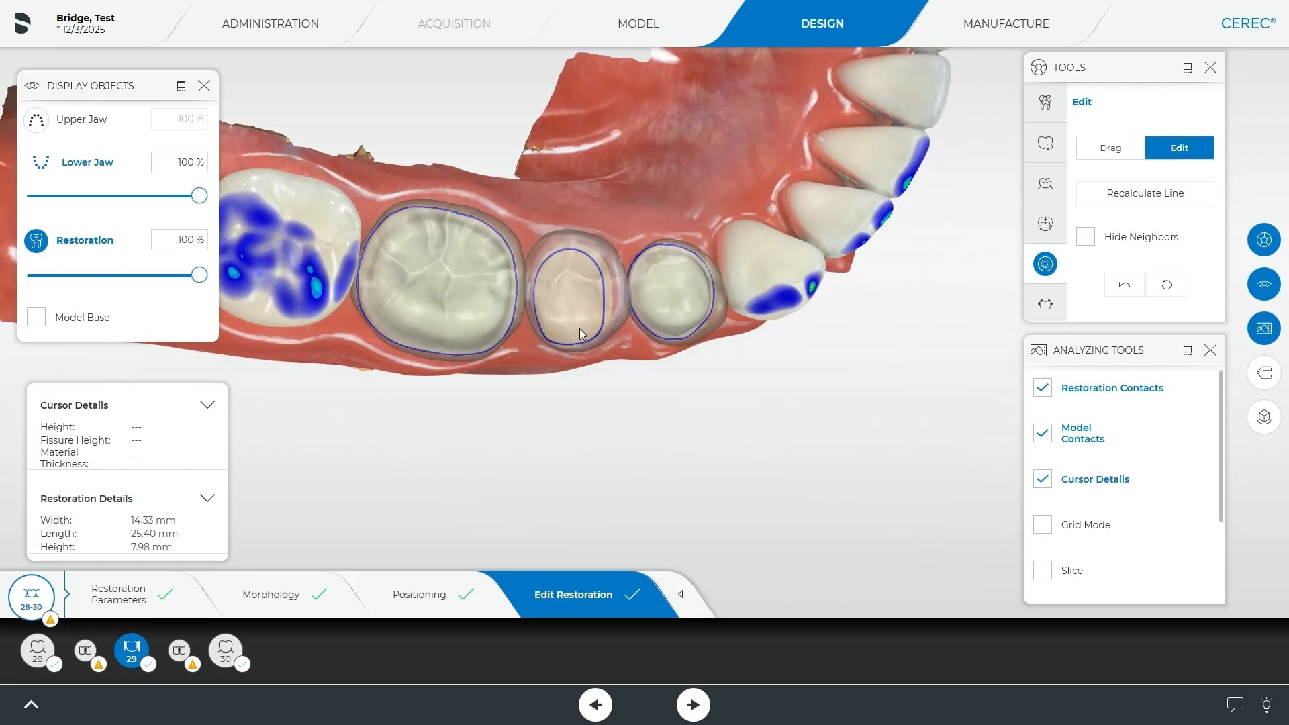
drag(555, 411, 549, 453)
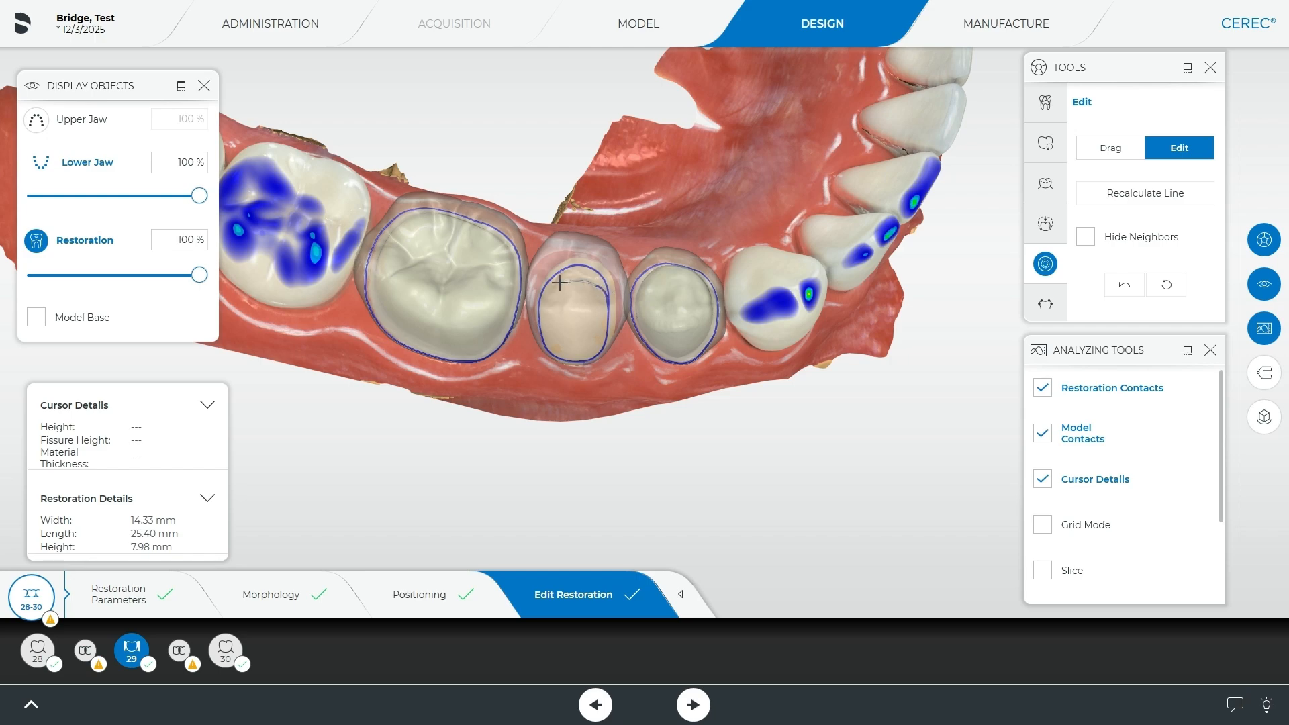
drag(541, 294, 541, 295)
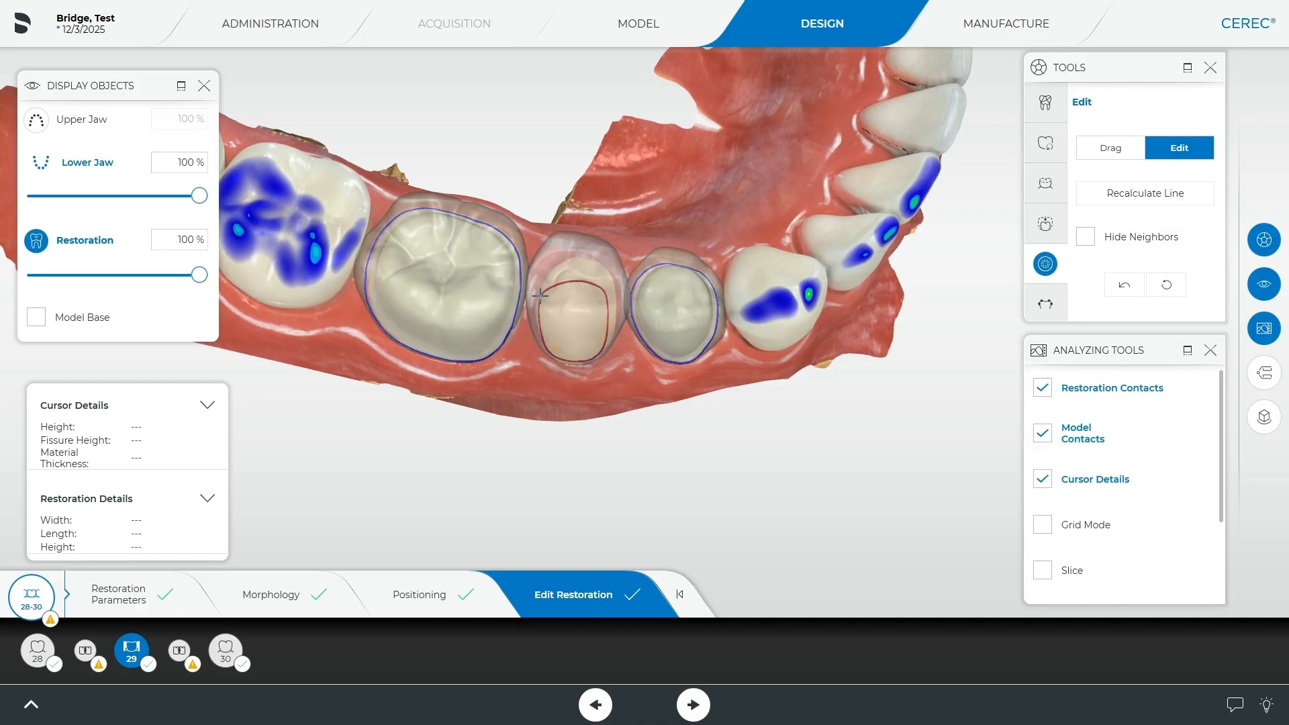
right_drag(543, 462, 547, 303)
right_drag(634, 422, 553, 320)
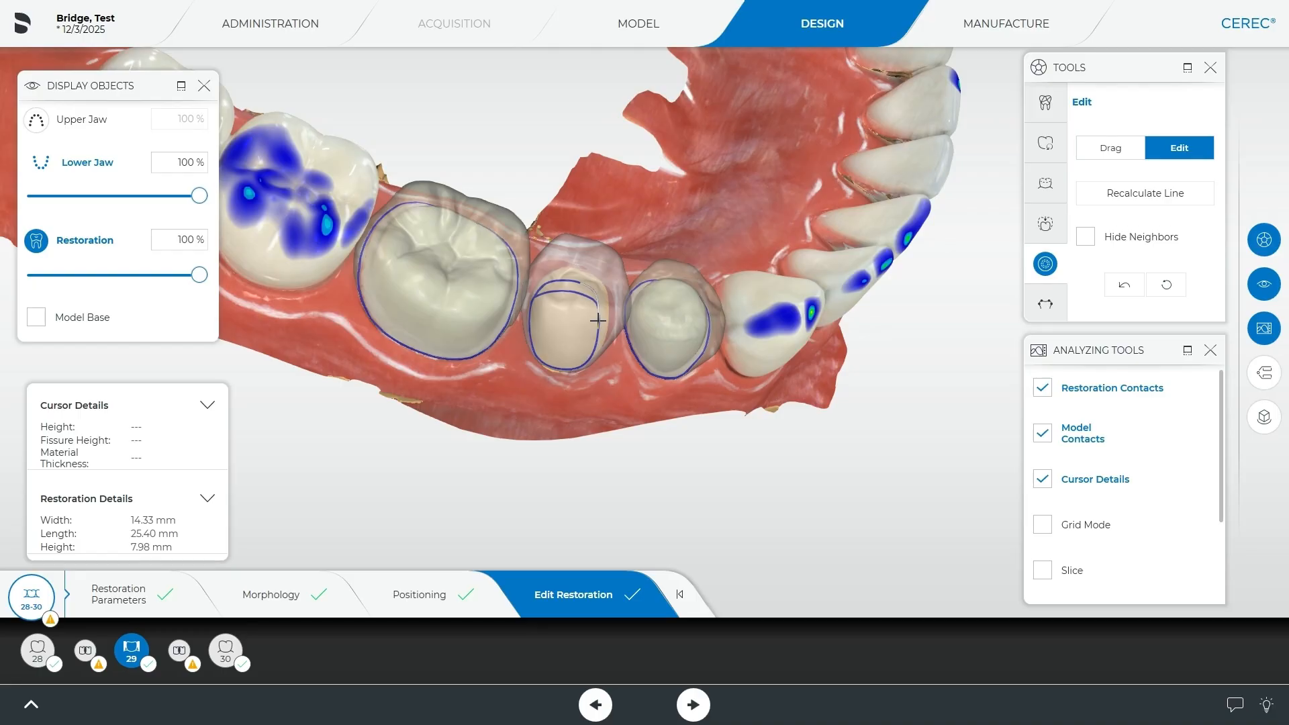
right_drag(600, 357, 525, 441)
Refine the mesiolingual section of tooth 29's base line in Drag mode
click(1111, 147)
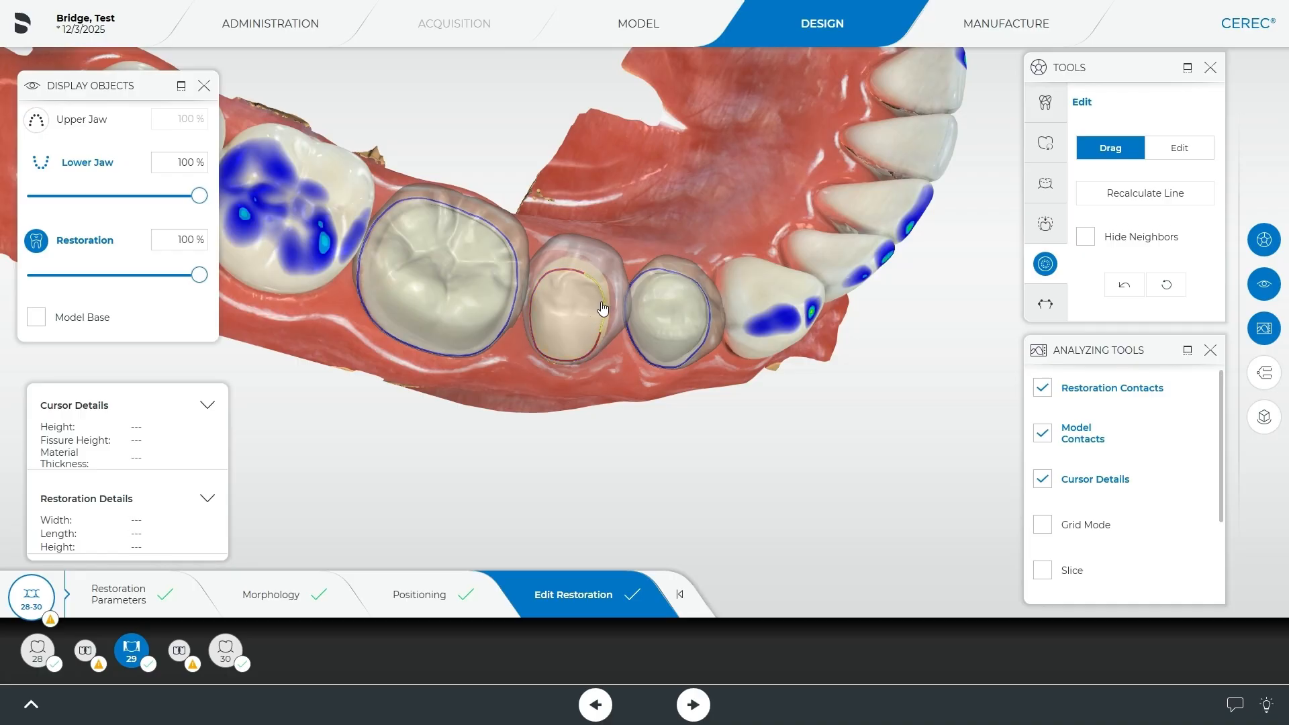
right_drag(603, 320, 790, 506)
scroll(1048, 124, up, 2)
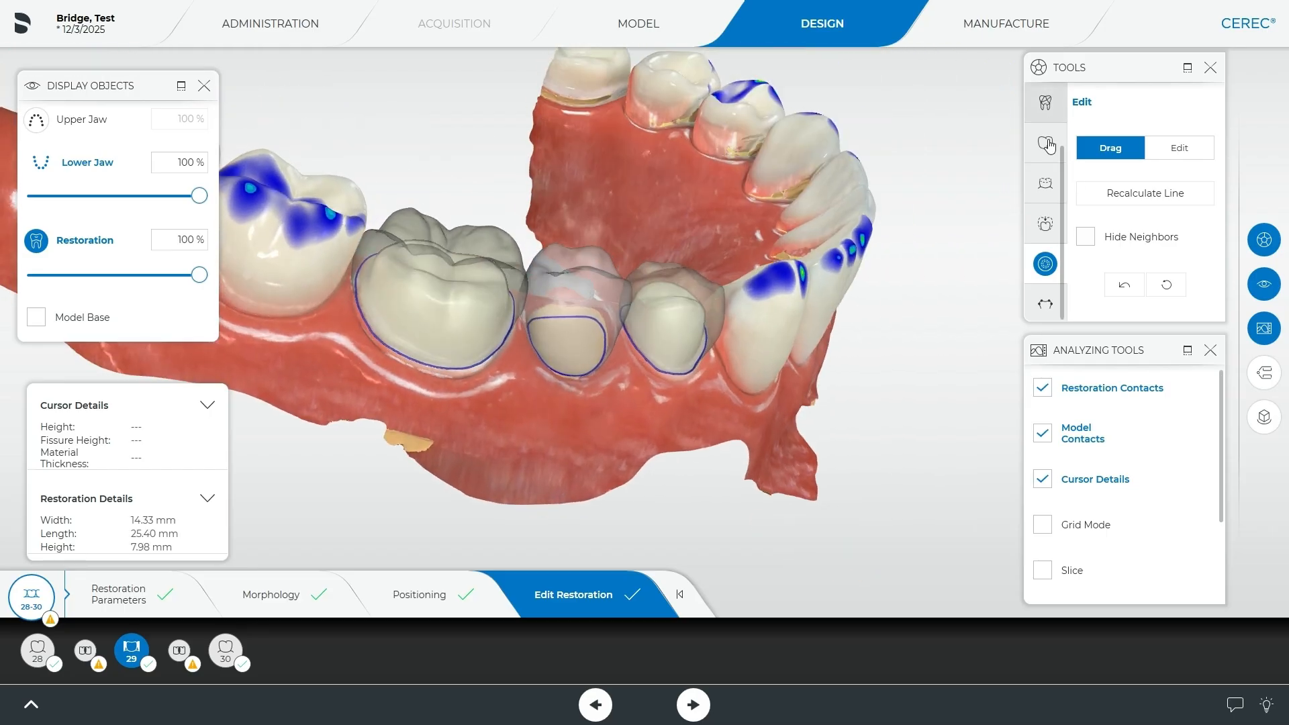
Switch to the Form tool, hide the lower jaw and isolate tooth 29
click(1046, 102)
right_drag(486, 435, 570, 415)
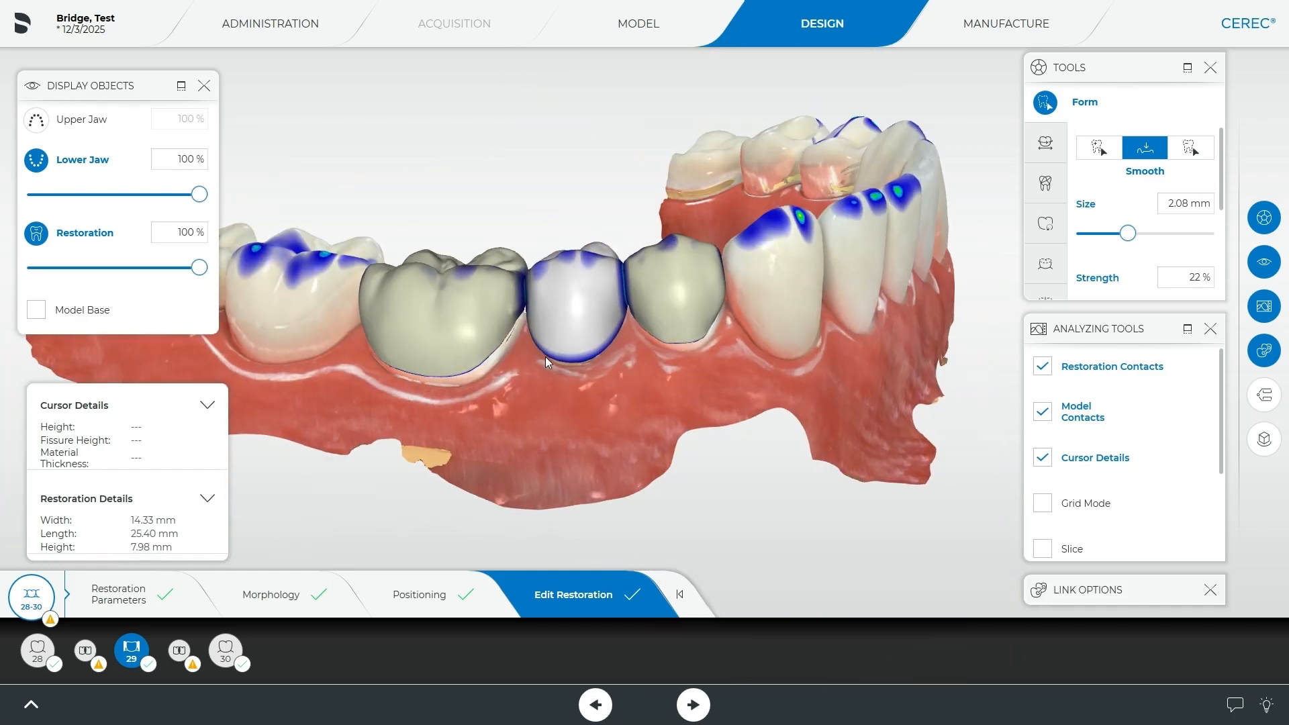
right_drag(532, 463, 547, 273)
click(490, 314)
click(37, 160)
click(130, 651)
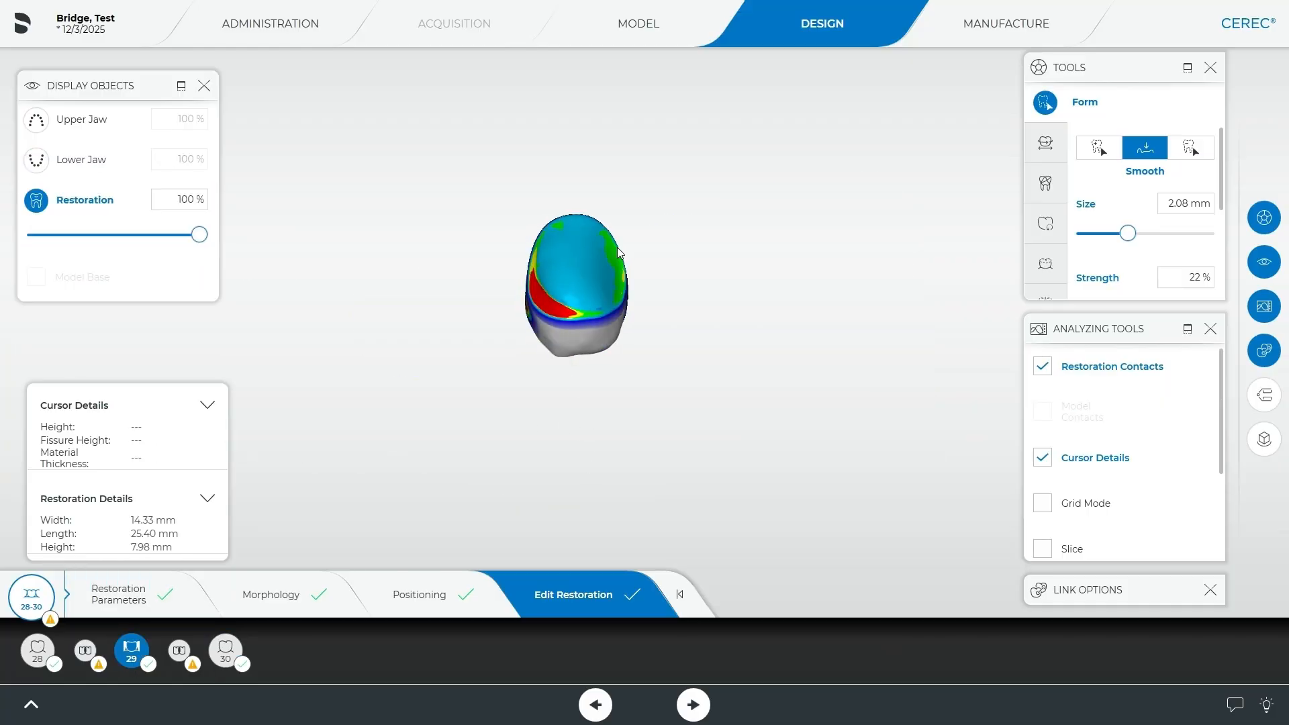
Add material across the base of tooth 29 using the Form tool in Add mode with a size of 2.93 mm
click(1093, 152)
scroll(567, 292, up, 3)
mouse_move(567, 293)
mouse_down()
mouse_move(566, 279)
mouse_move(602, 293)
mouse_up()
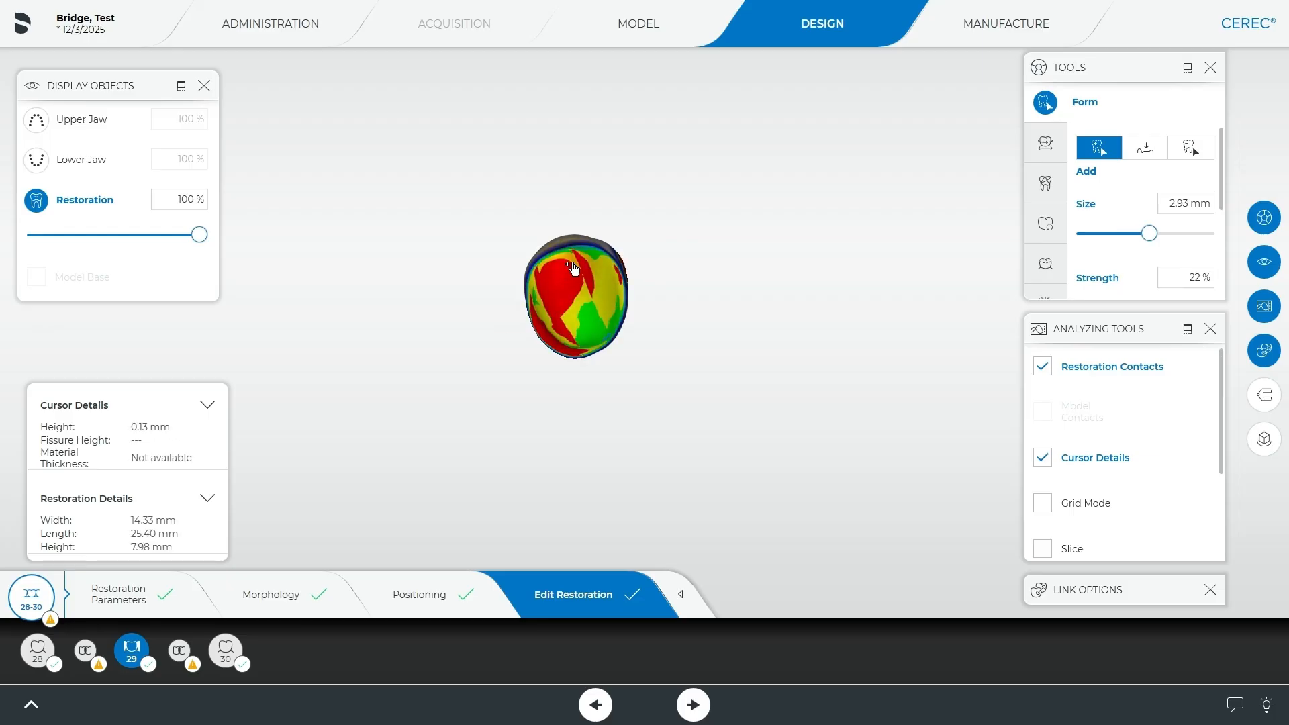
drag(602, 283, 577, 332)
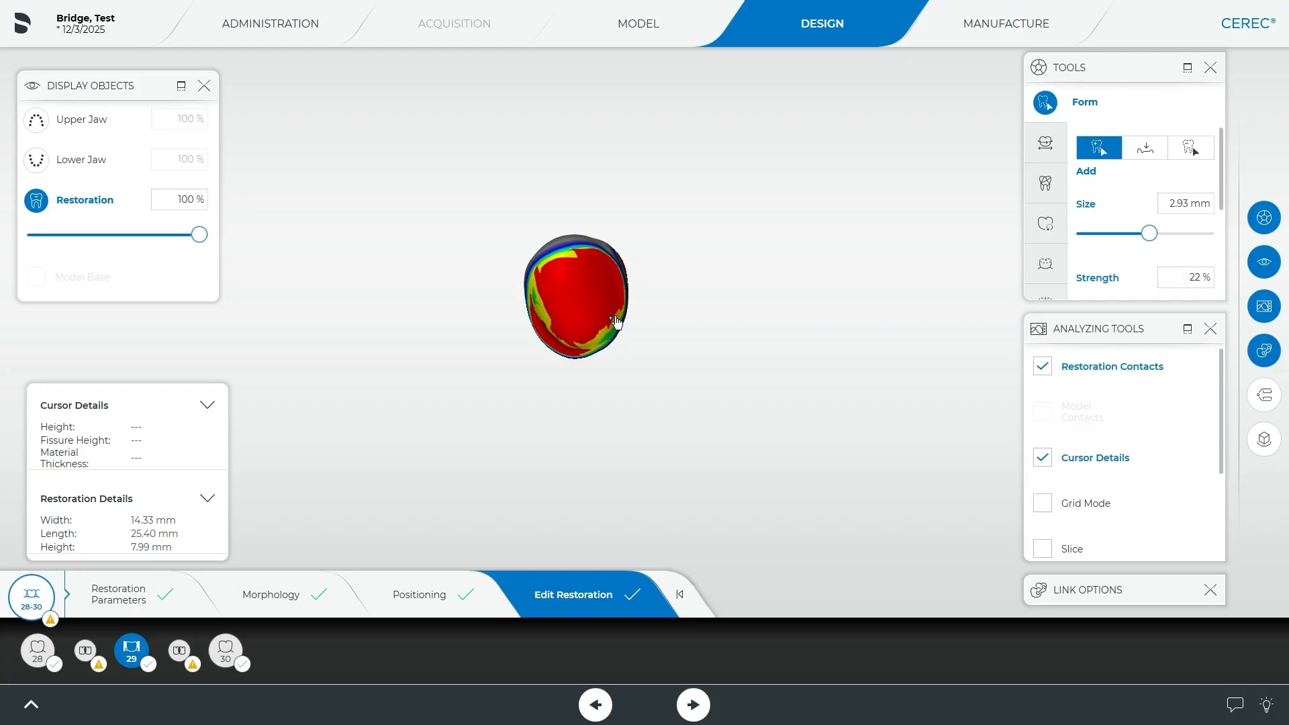
drag(566, 424, 610, 454)
scroll(611, 463, up, 3)
drag(610, 509, 591, 443)
Smooth the edge area of tooth 29's base using the Form tool in Smooth mode with a size of 2.93 mm
click(1161, 149)
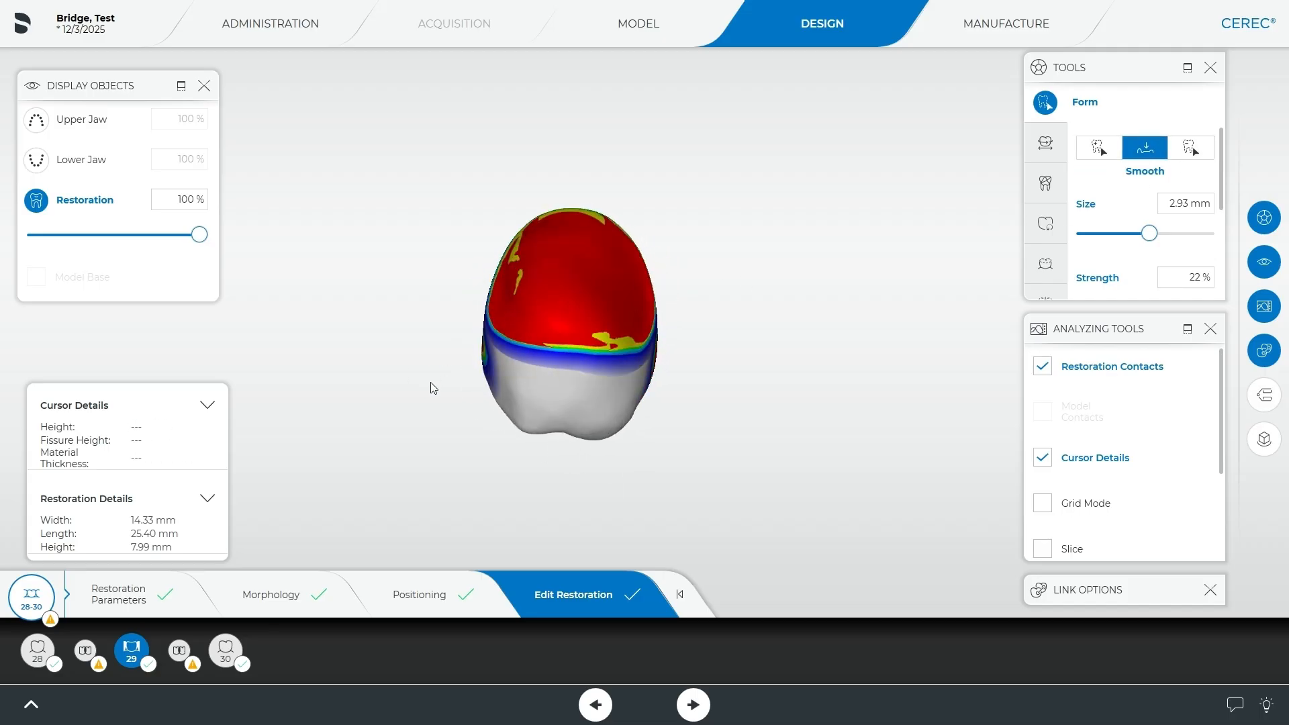
drag(433, 388, 448, 402)
mouse_move(512, 299)
mouse_down()
mouse_move(494, 331)
mouse_move(612, 362)
mouse_up()
mouse_move(571, 470)
mouse_down()
mouse_move(449, 408)
mouse_move(523, 489)
mouse_up()
mouse_move(514, 312)
mouse_down()
mouse_move(530, 338)
mouse_move(596, 362)
mouse_up()
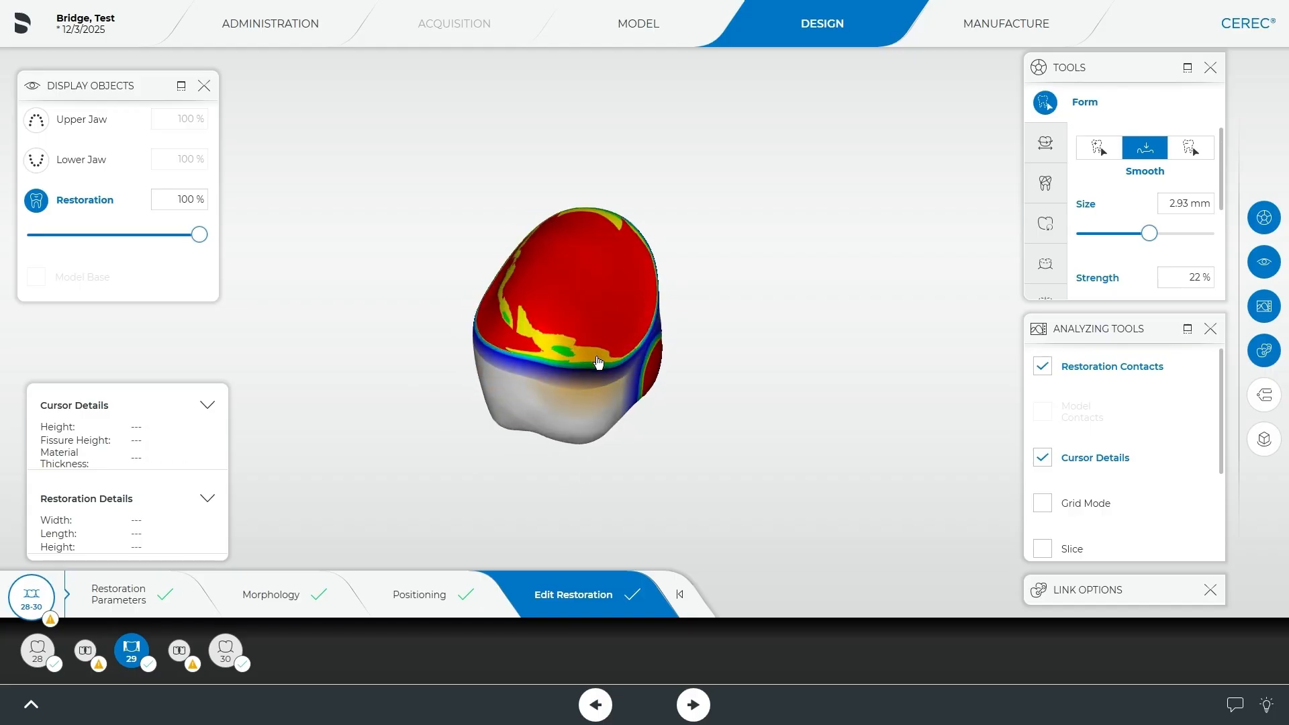
drag(513, 504, 502, 319)
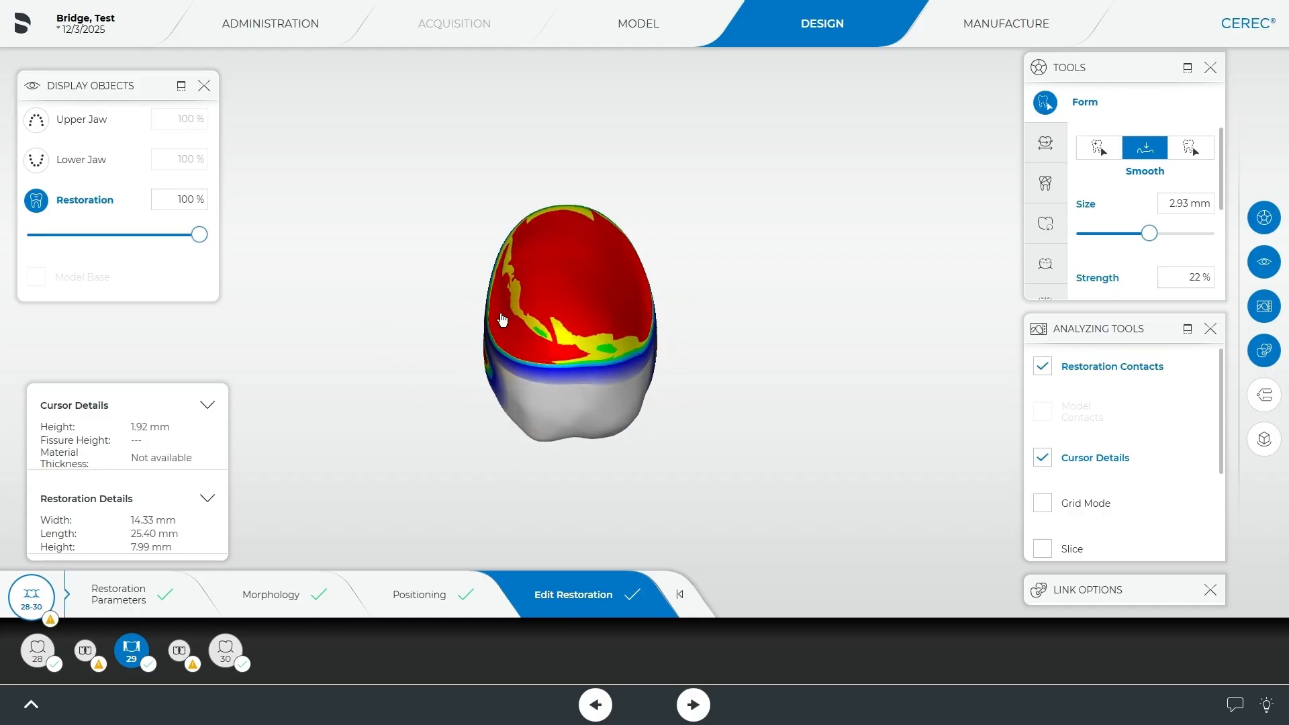
Set the Form tool's Add mode to a size of 2.08 mm and build up the thin areas along tooth 29's base edge
click(1094, 152)
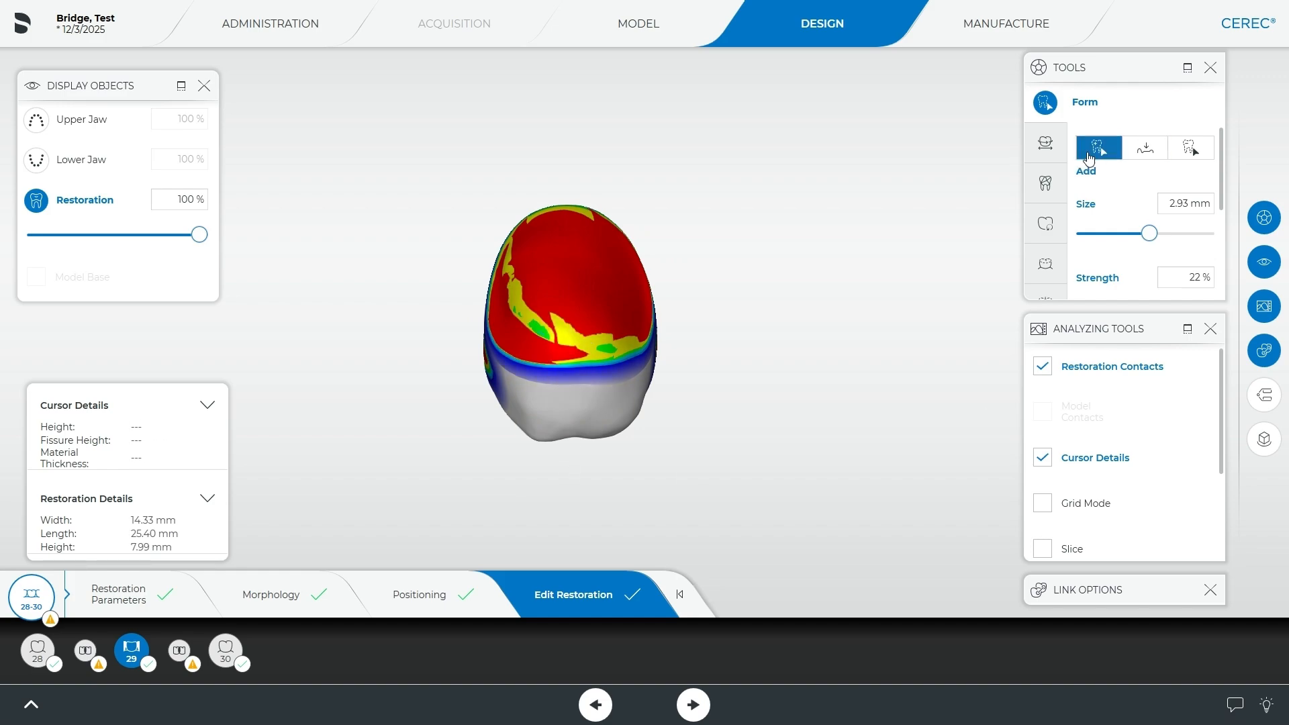
scroll(535, 344, down, 5)
scroll(535, 348, up, 1)
drag(509, 282, 505, 312)
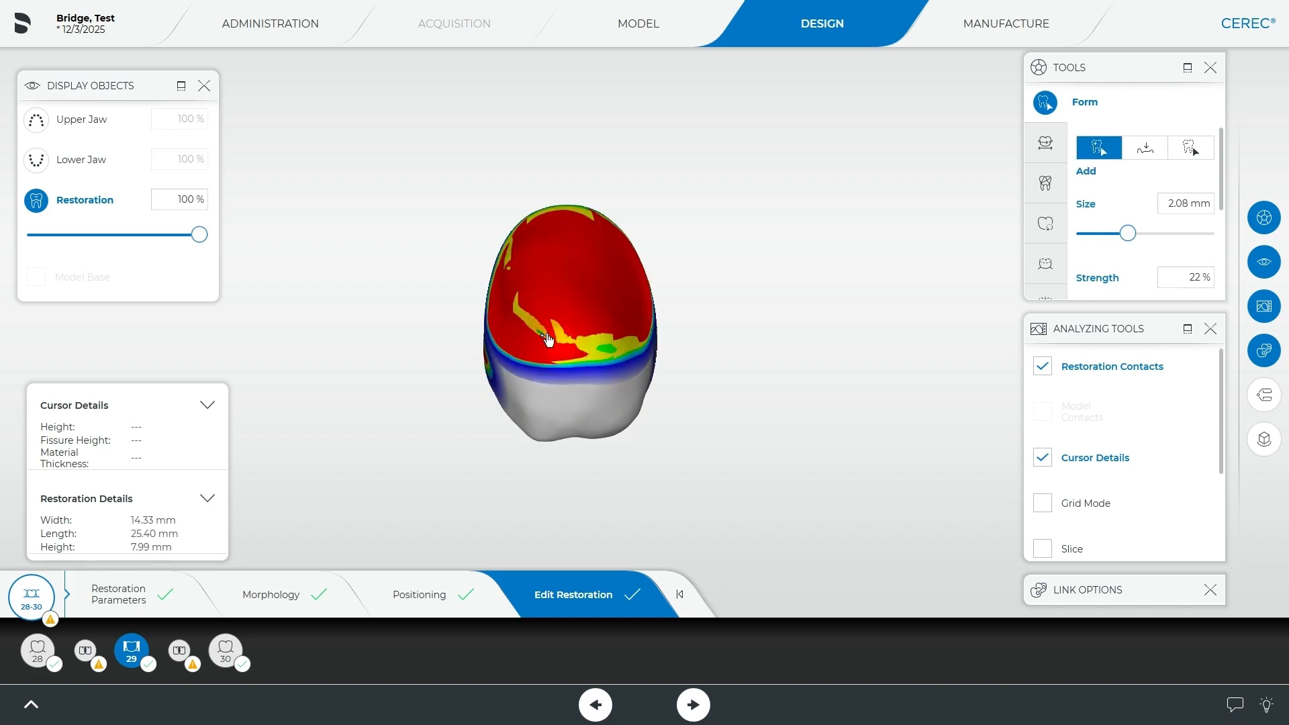
drag(554, 519, 563, 394)
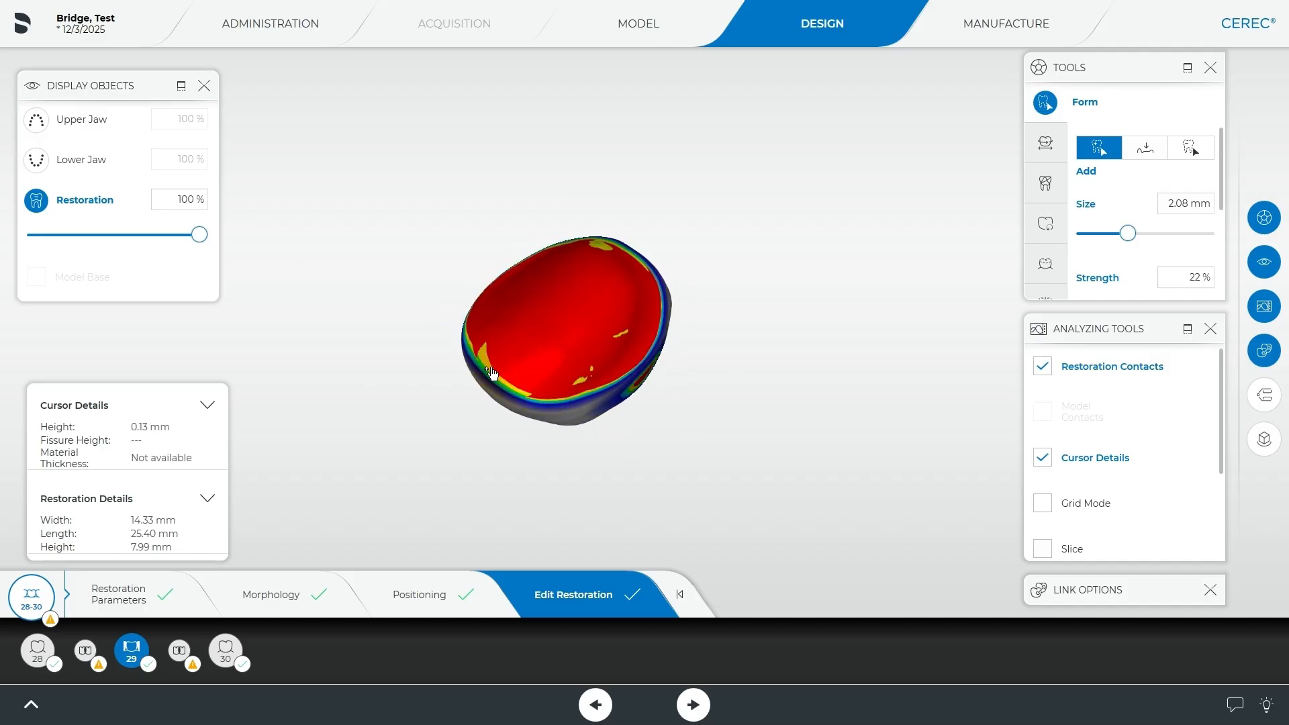
drag(478, 361, 403, 447)
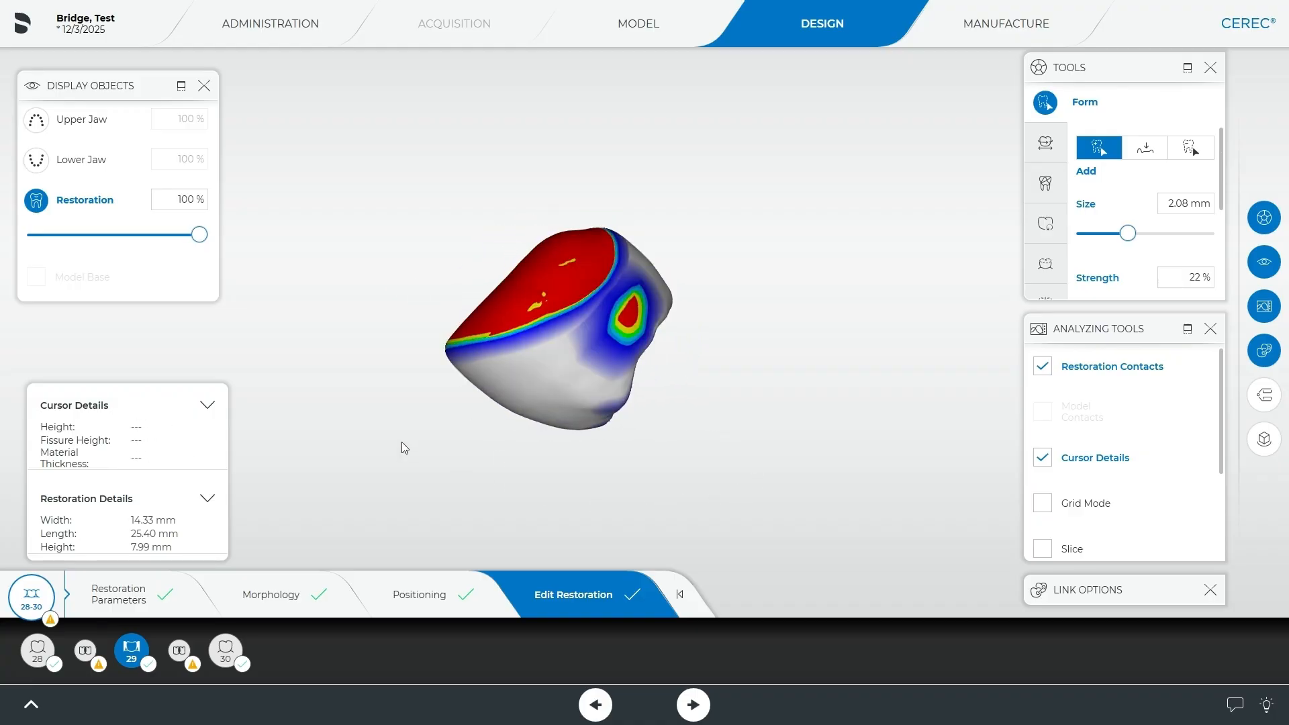
Smooth the built-up areas around tooth 29's base using the Form tool in Smooth mode with a size of 2.08 mm
drag(420, 186, 751, 188)
drag(434, 218, 745, 230)
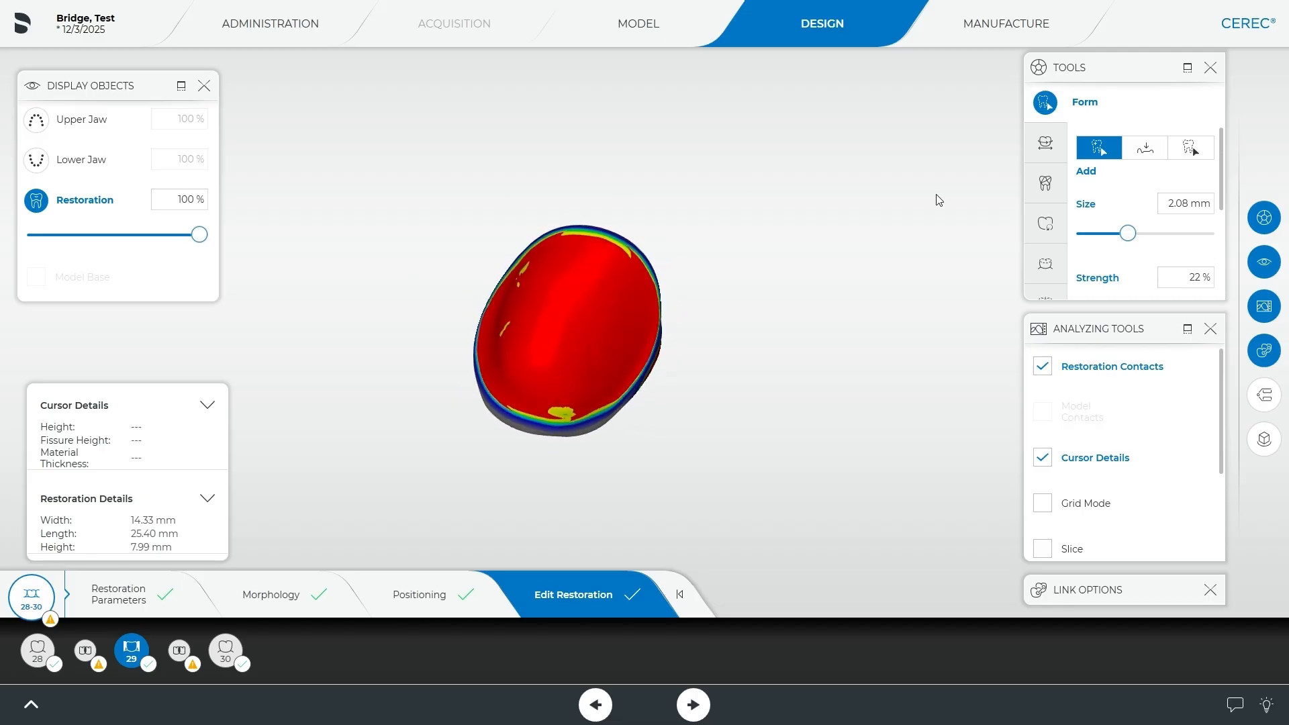
click(1133, 153)
drag(463, 460, 545, 340)
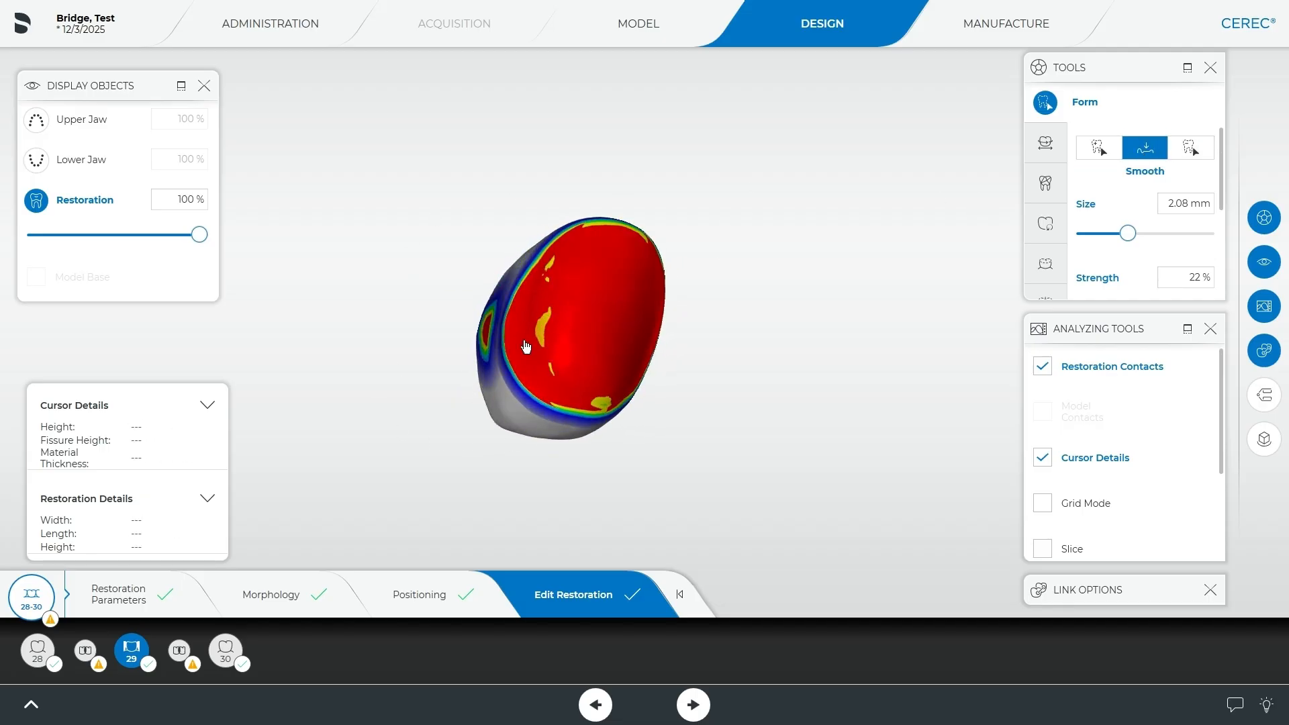
drag(545, 392, 528, 439)
drag(500, 293, 516, 316)
drag(595, 423, 513, 418)
drag(578, 522, 516, 318)
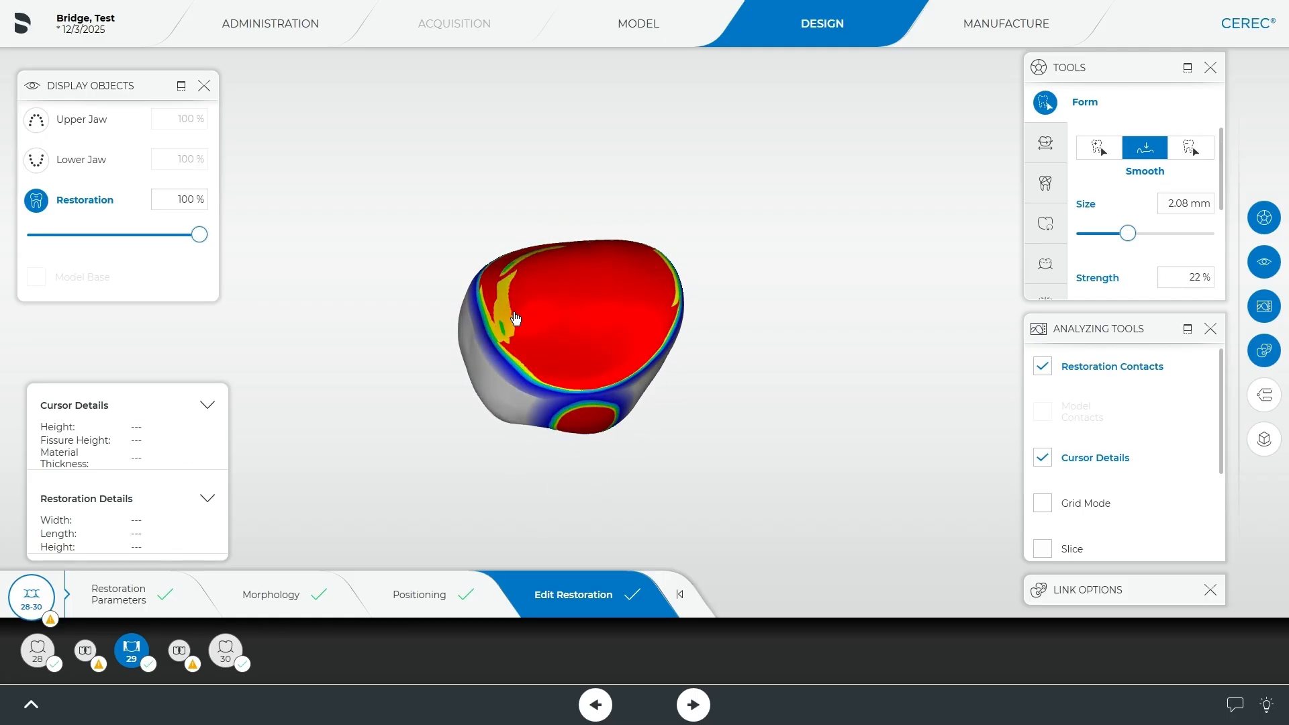
Show the lower jaw again and select tooth 30 for editing
scroll(491, 437, down, 4)
drag(490, 437, 346, 494)
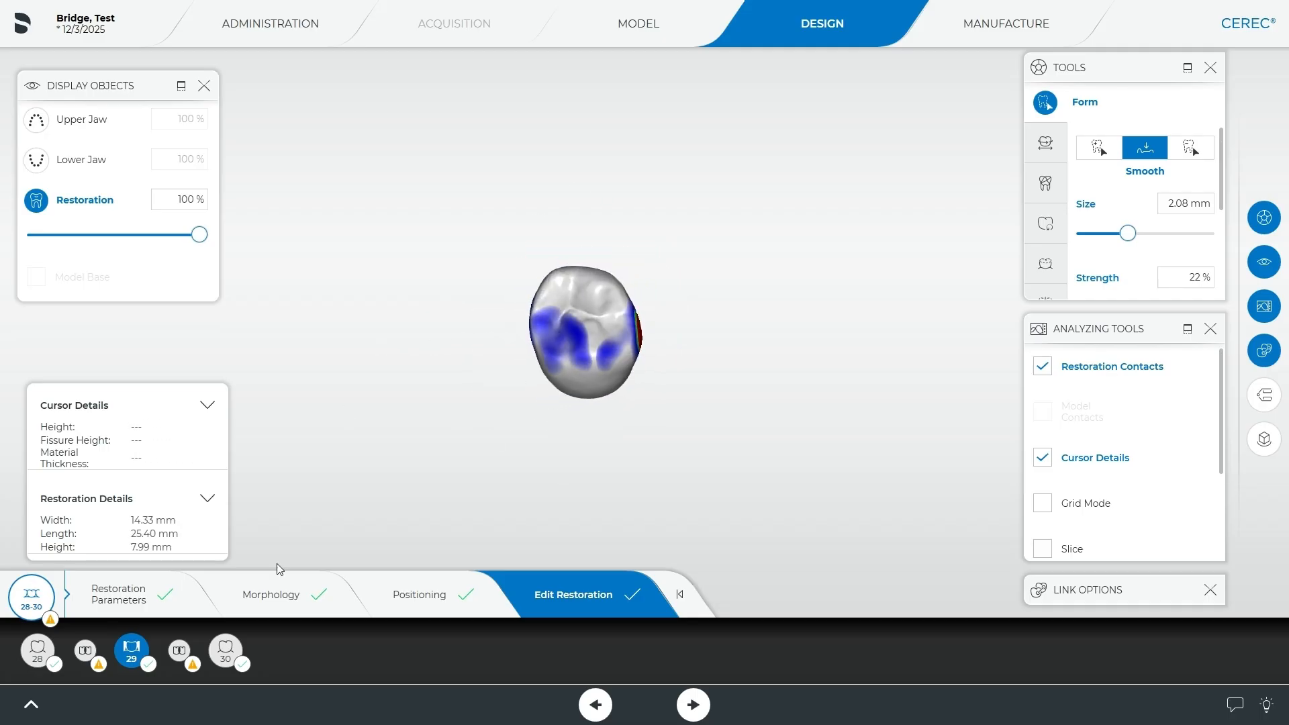
click(37, 162)
click(456, 336)
scroll(562, 457, down, 4)
drag(532, 511, 586, 414)
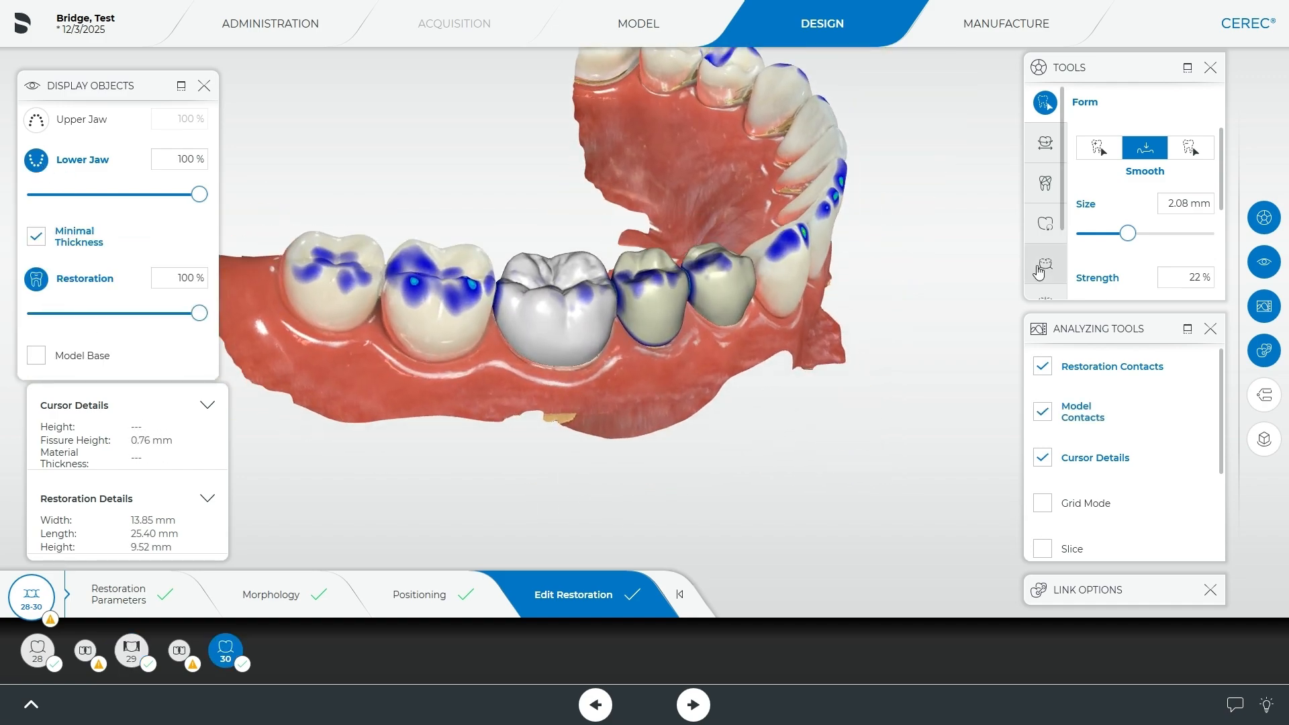
Reshape tooth 30's buccal and occlusal surfaces using the Shape tool in Anatomical mode with the 2-Directional option
scroll(1061, 222, down, 3)
scroll(1066, 220, up, 3)
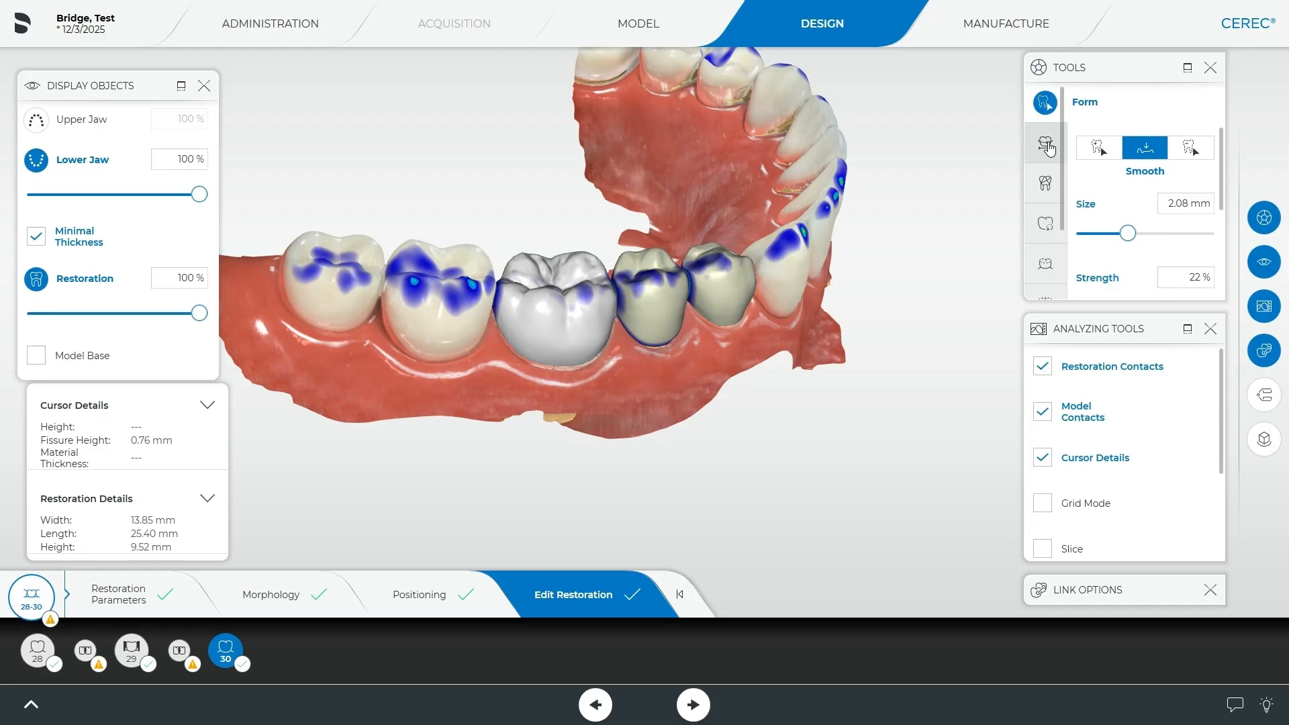
click(1039, 194)
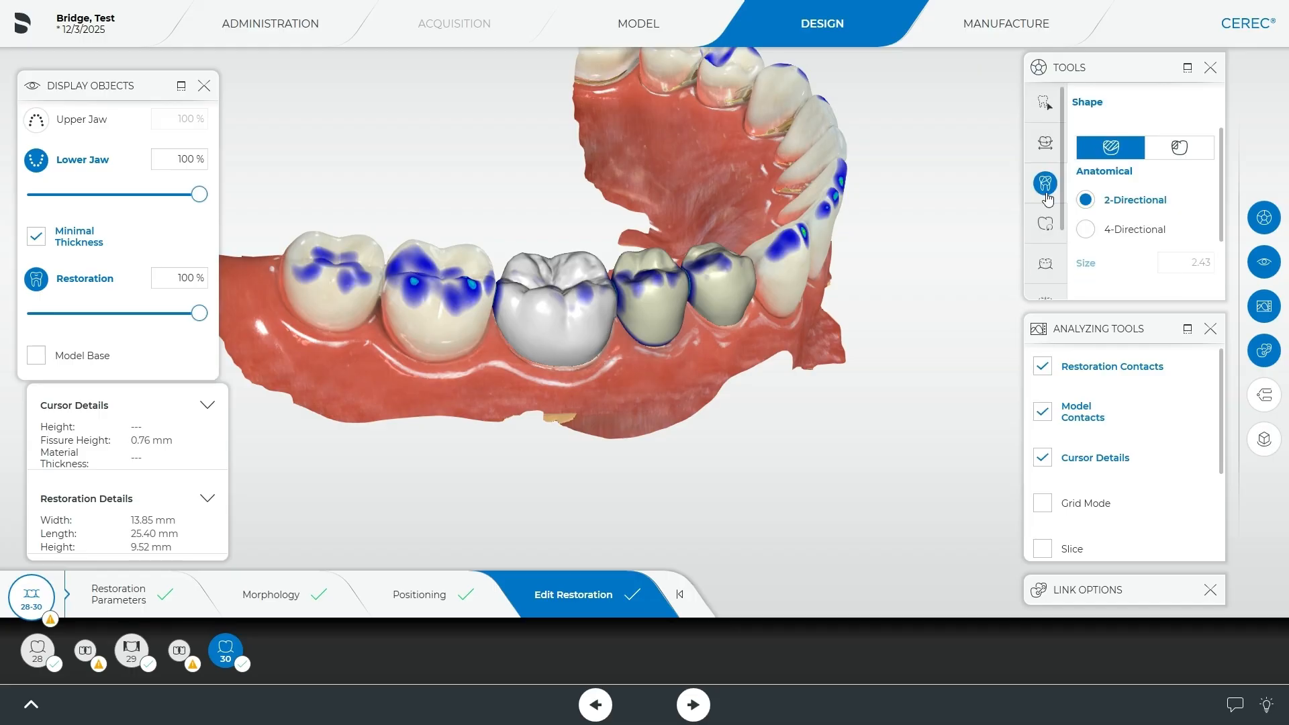
right_drag(762, 329, 671, 435)
click(652, 299)
click(720, 285)
click(543, 328)
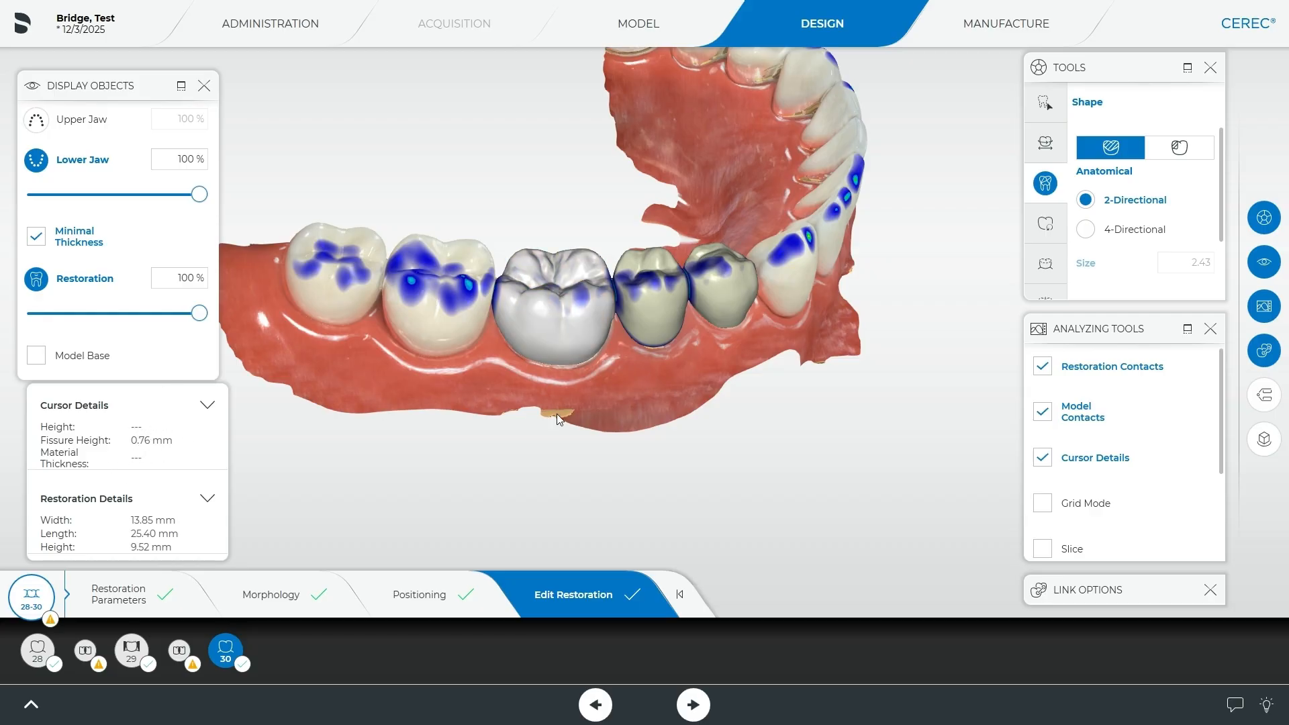
drag(556, 411, 547, 415)
scroll(648, 383, up, 2)
mouse_move(586, 147)
mouse_down()
mouse_move(587, 195)
mouse_move(590, 152)
mouse_up()
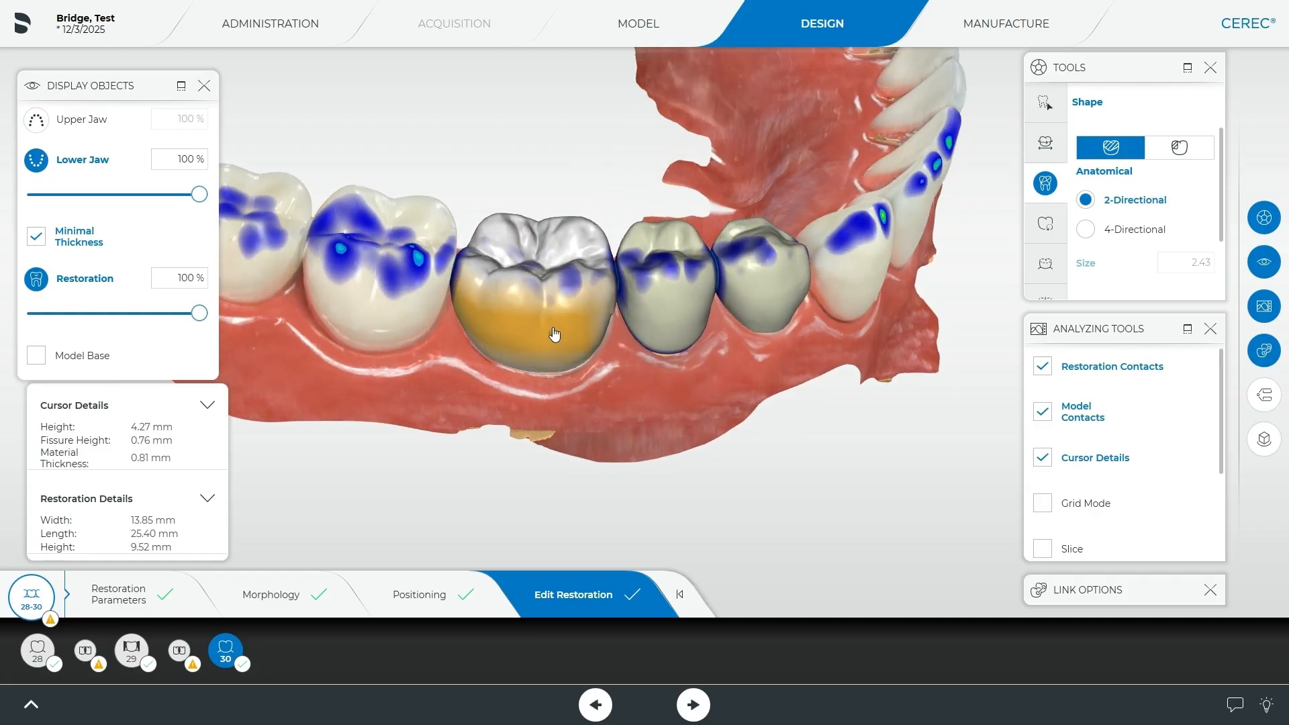
drag(556, 339, 662, 413)
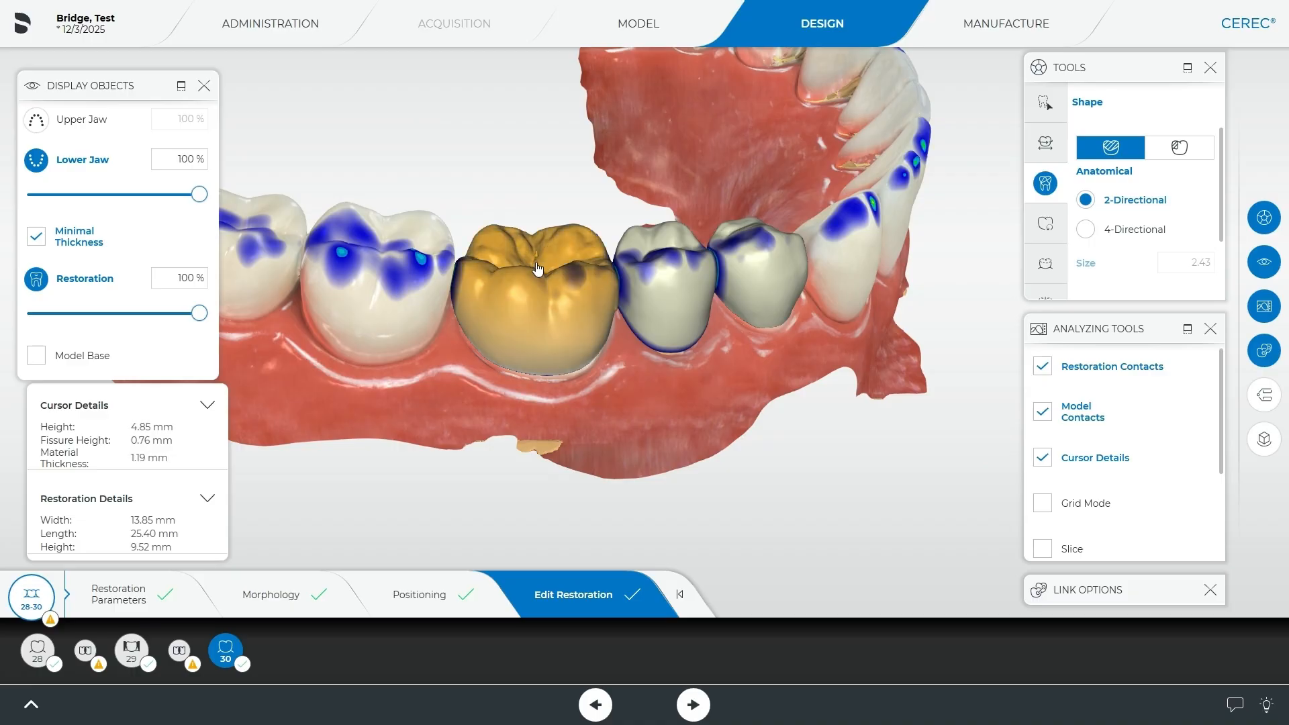
drag(541, 261, 541, 254)
Examine tooth 30's occlusal contacts, temporarily displaying the upper jaw to check the bite
mouse_move(599, 424)
mouse_down()
mouse_move(545, 498)
mouse_move(556, 440)
mouse_move(504, 426)
mouse_move(610, 418)
mouse_up()
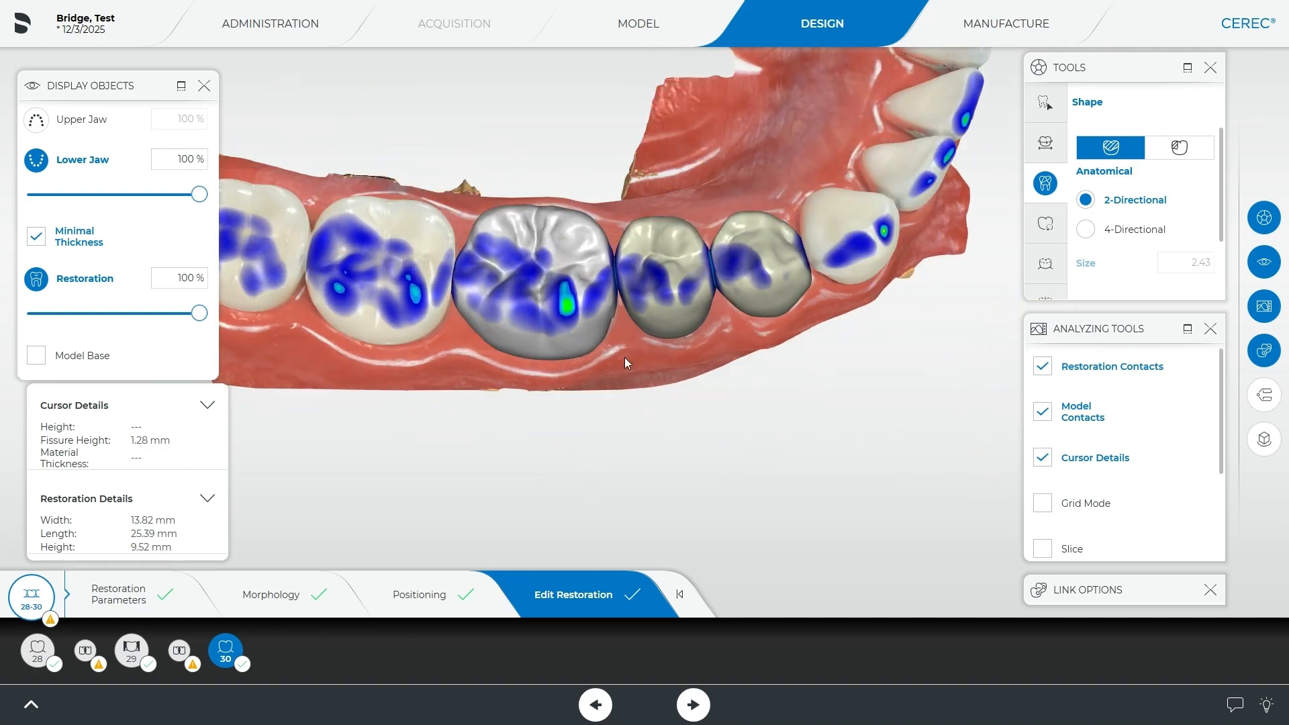
drag(612, 324, 686, 434)
drag(630, 403, 524, 430)
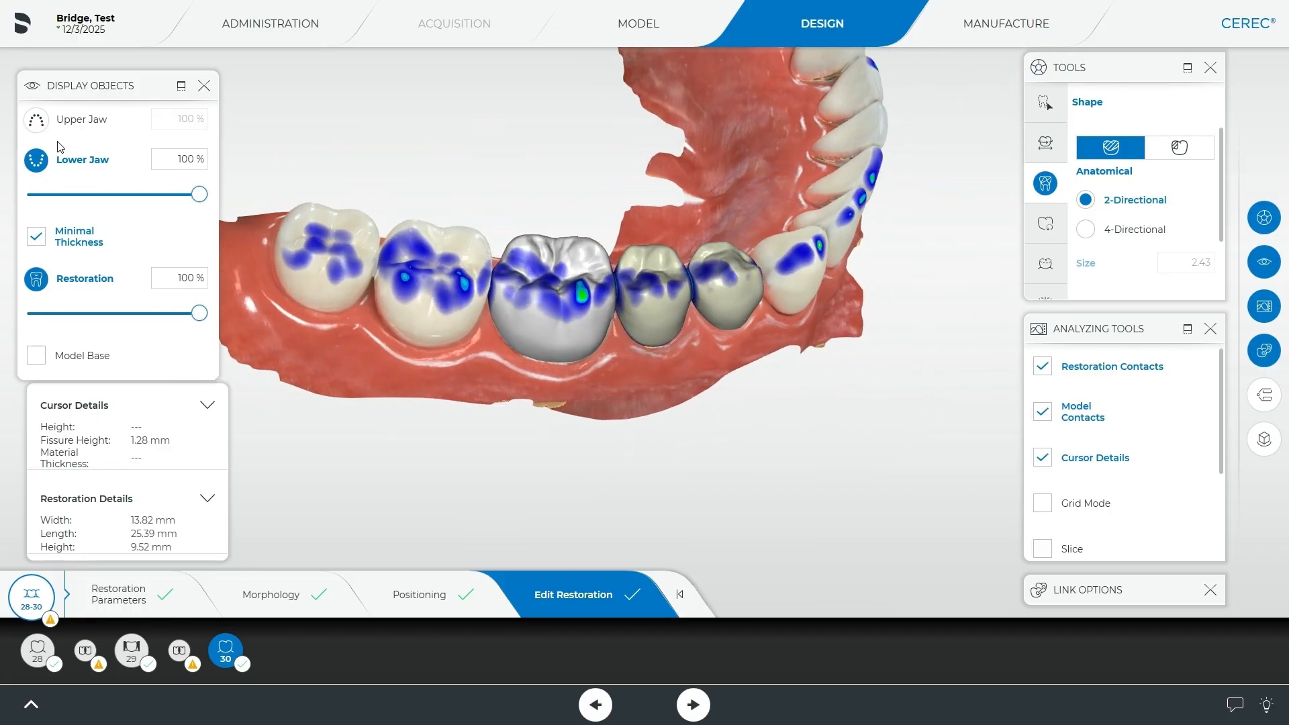
click(41, 121)
middle_drag(509, 308, 509, 362)
click(37, 121)
middle_drag(515, 164, 600, 181)
click(537, 289)
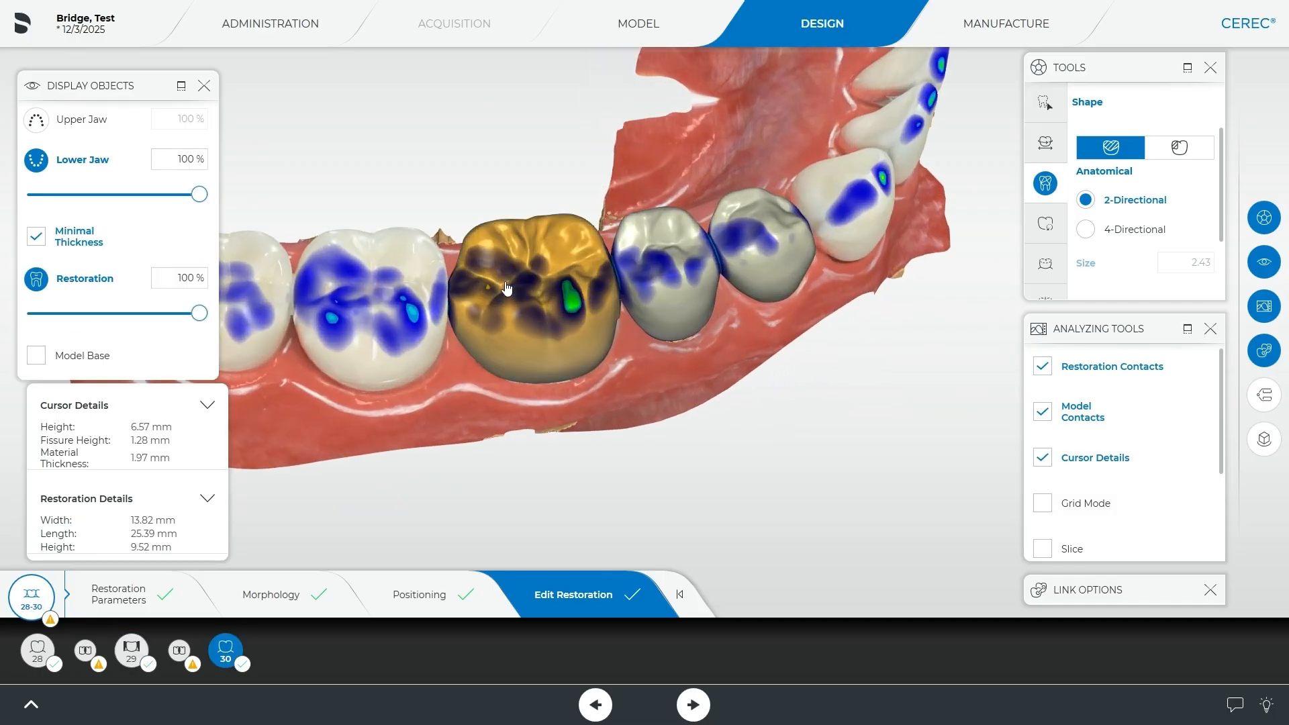
middle_drag(722, 494, 772, 510)
Build up the occlusal contact areas of tooth 30 using the Form tool in Add mode with a size of 2.08 mm
click(1046, 102)
click(1099, 146)
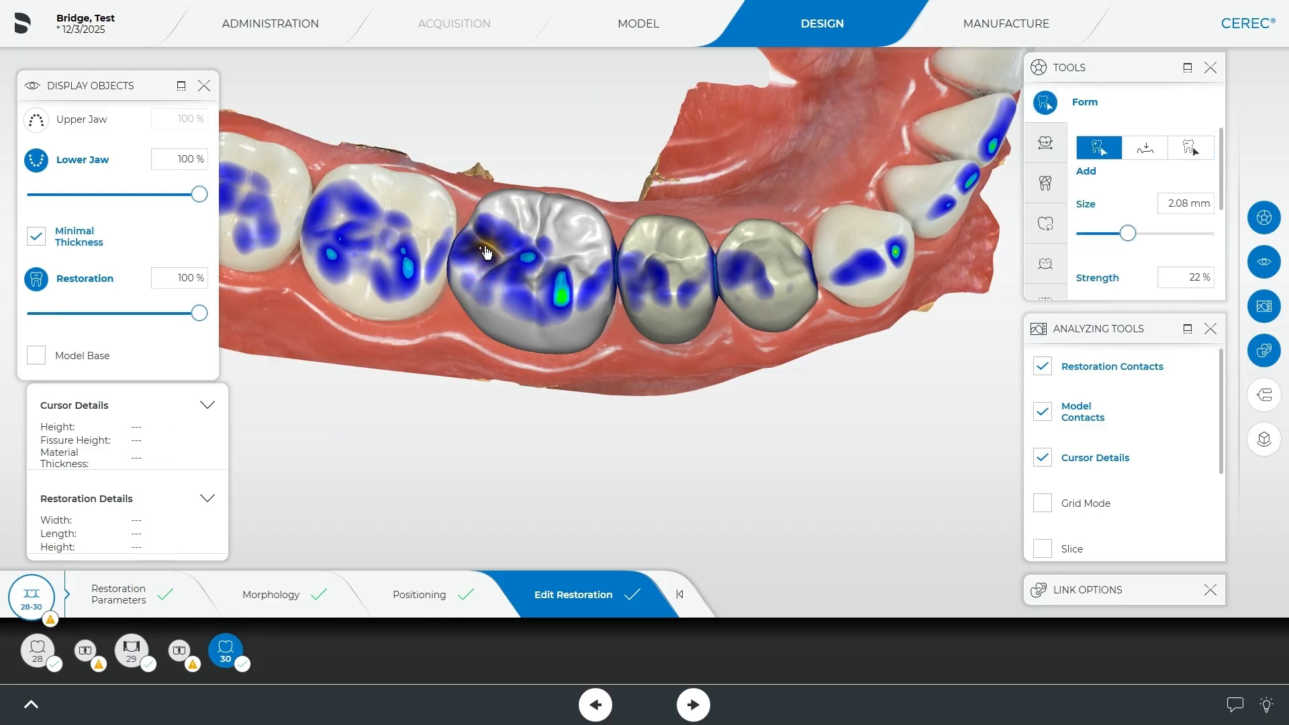
drag(481, 266, 507, 281)
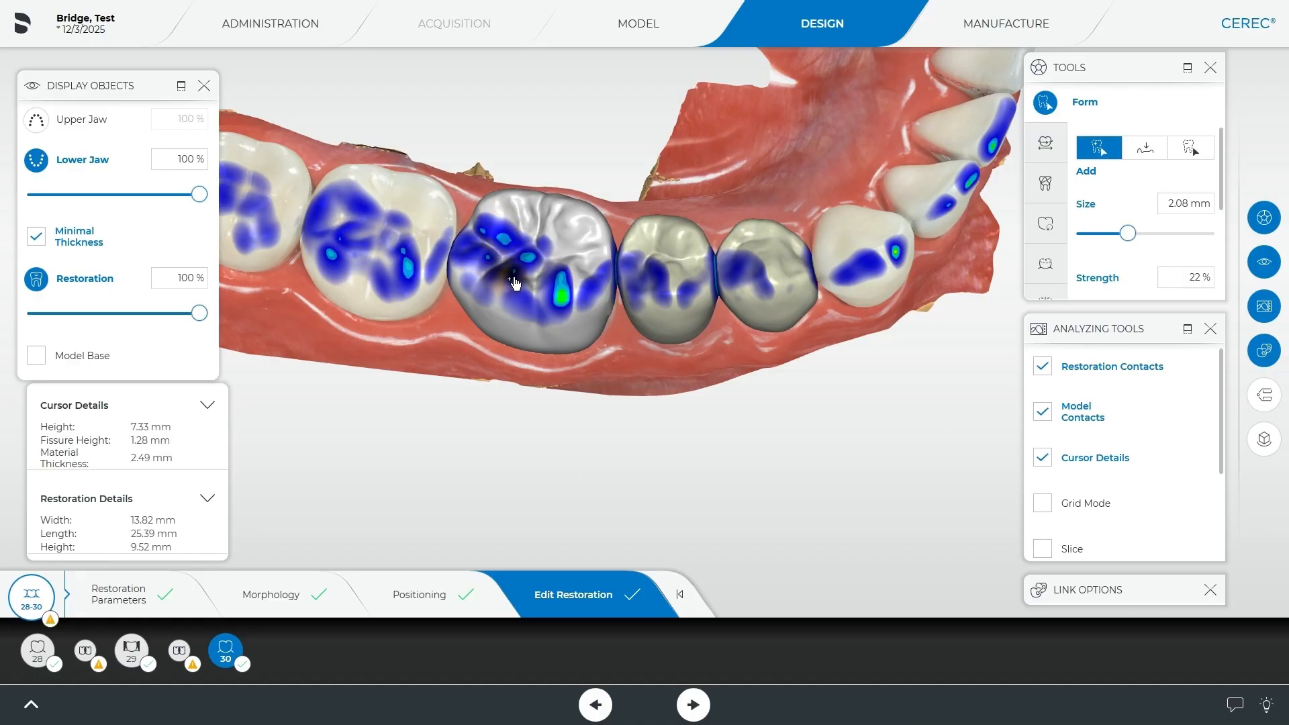
mouse_move(513, 278)
mouse_down()
mouse_move(495, 235)
mouse_move(488, 281)
mouse_move(552, 270)
mouse_up()
right_drag(538, 452, 514, 332)
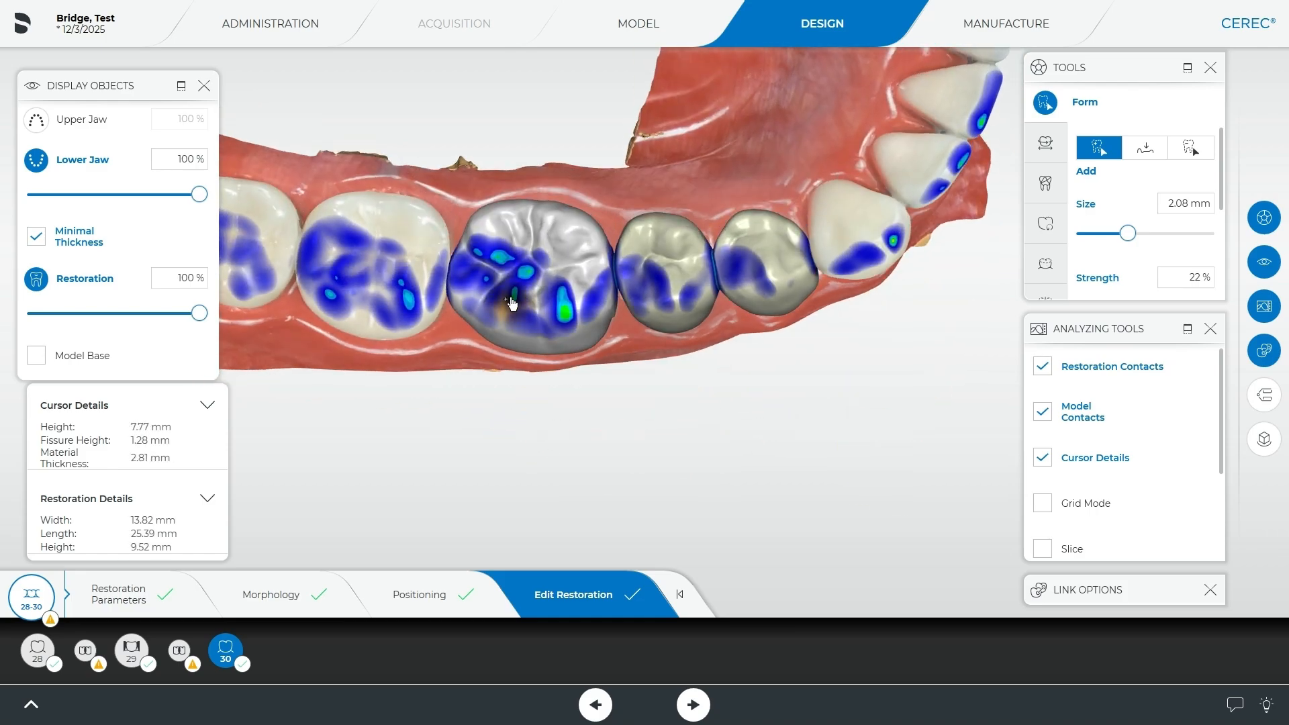
drag(578, 464, 369, 417)
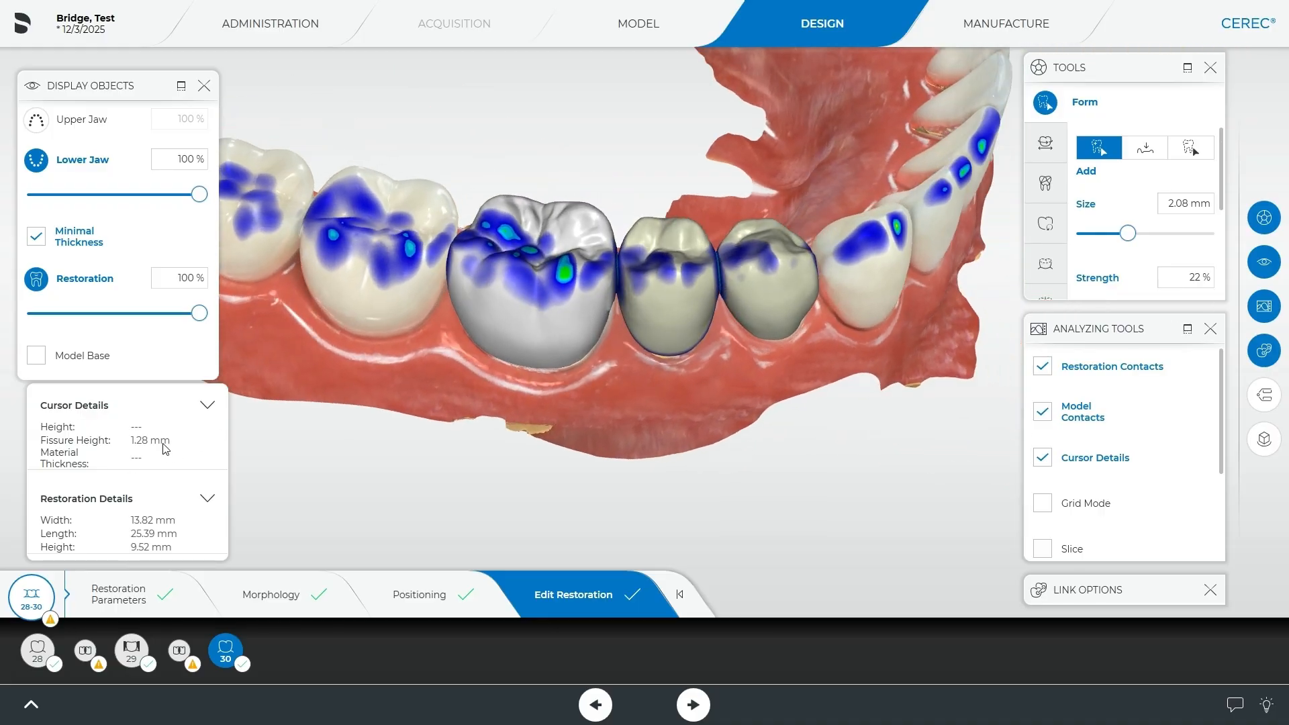
drag(582, 395, 582, 437)
click(565, 266)
click(554, 245)
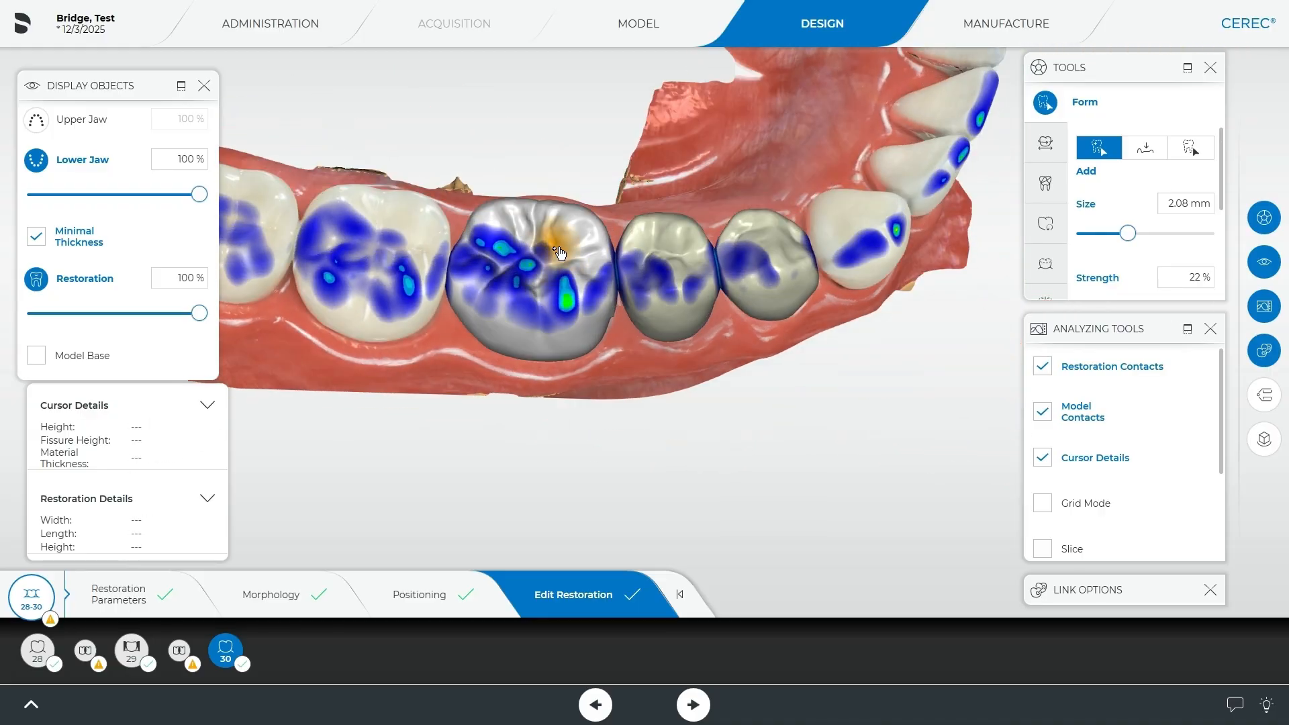
drag(578, 480, 588, 417)
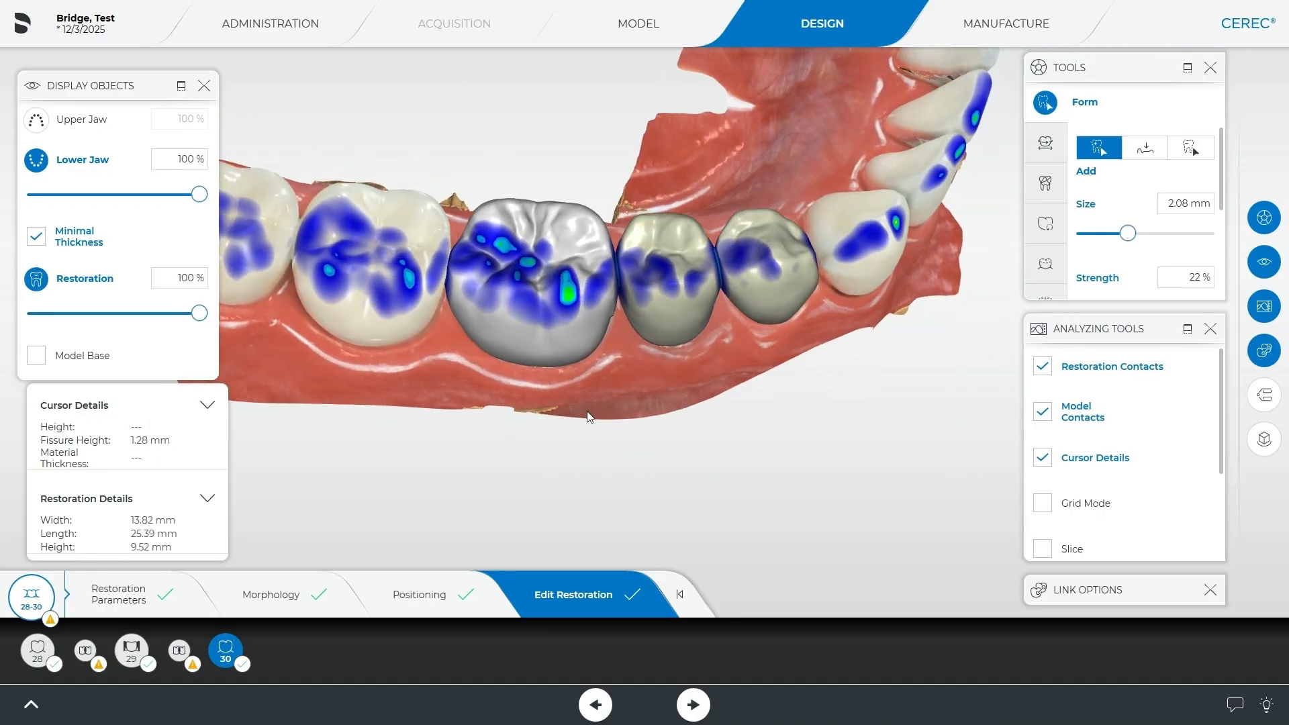
mouse_move(563, 461)
mouse_down()
mouse_move(555, 382)
mouse_move(573, 453)
mouse_up()
Extend tooth 30's distal side toward its neighbor using the Shape tool in Circular mode, 2-Directional, with a size of 2.80
click(1035, 185)
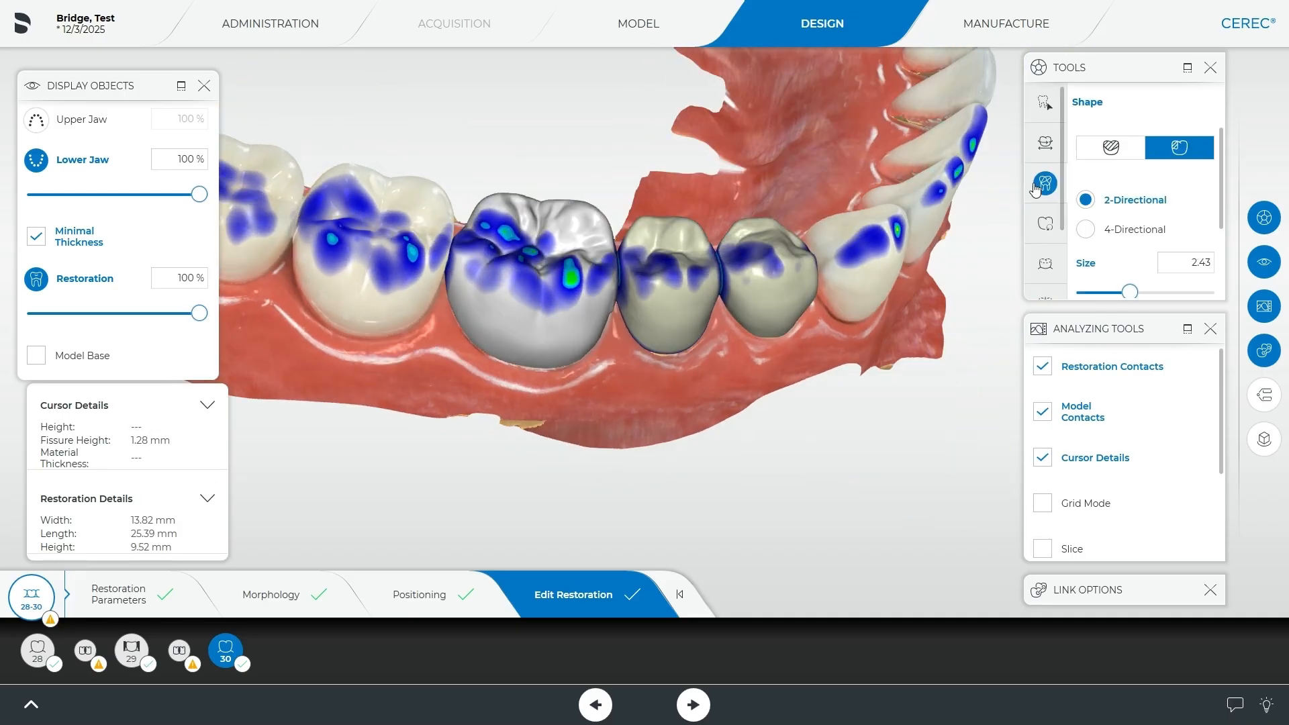
click(1181, 149)
drag(464, 365, 413, 370)
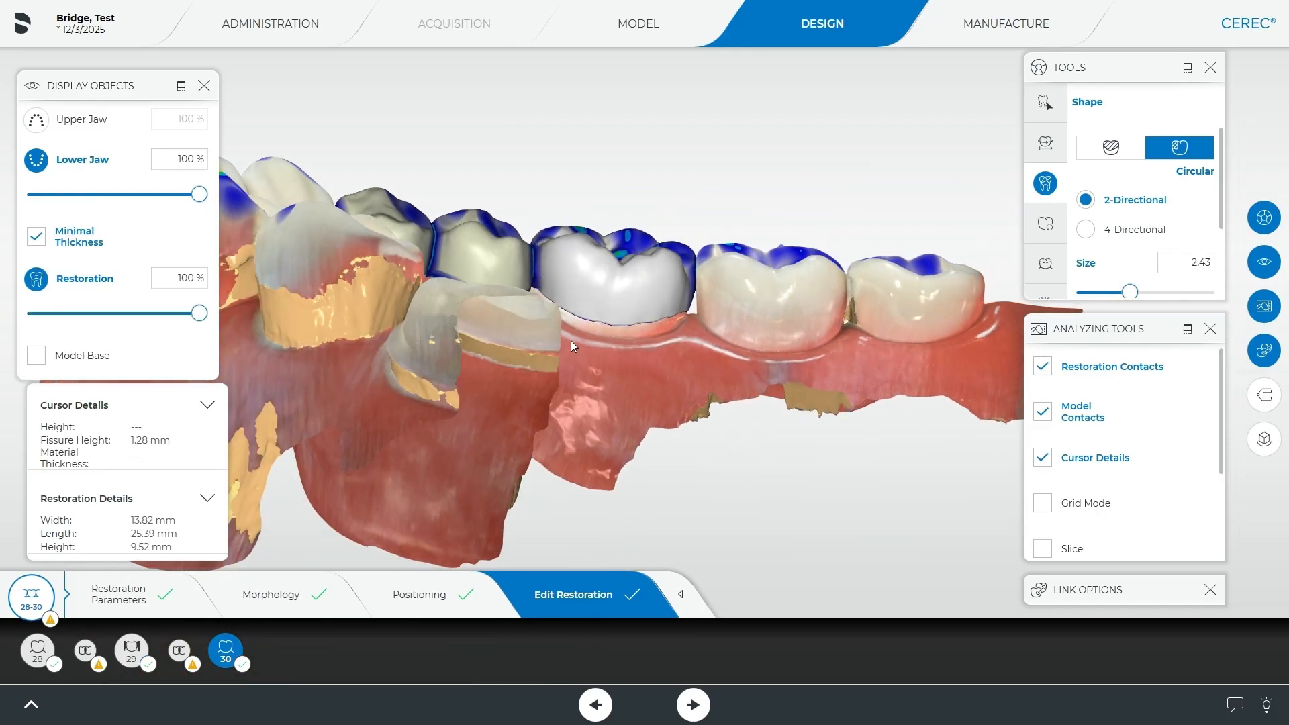
drag(524, 317, 508, 351)
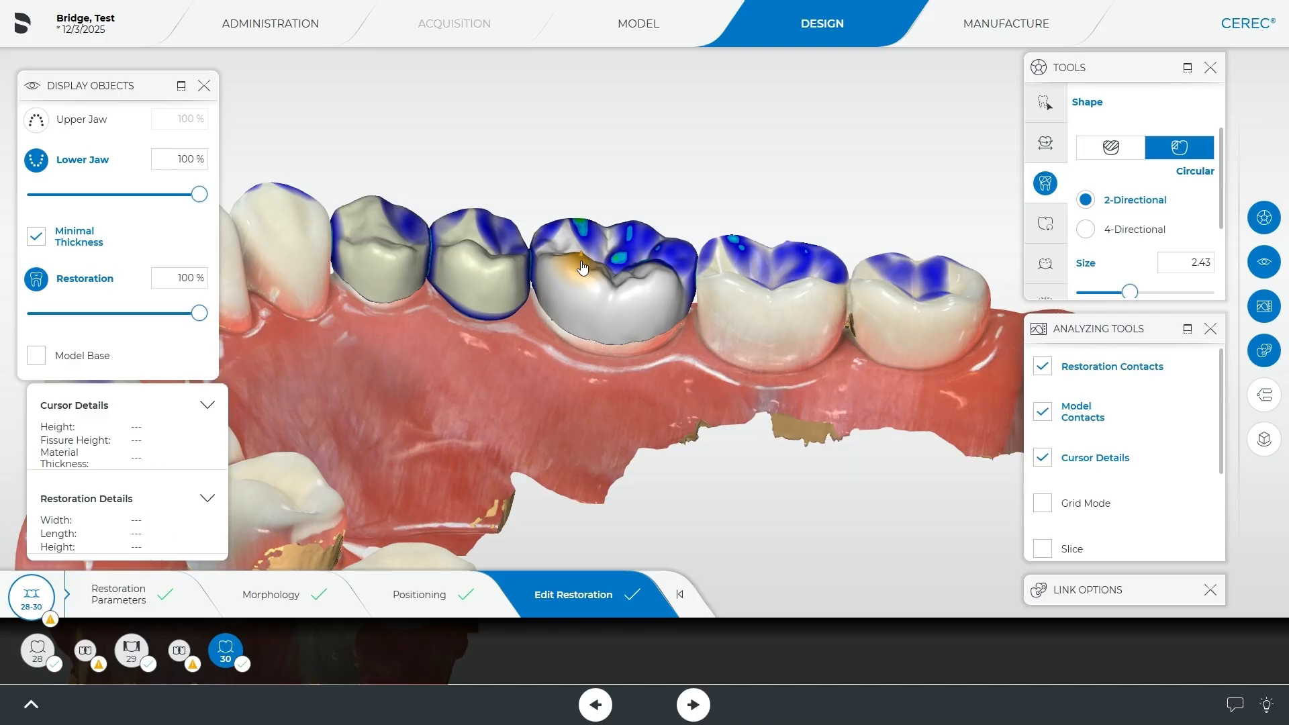
drag(658, 288, 680, 335)
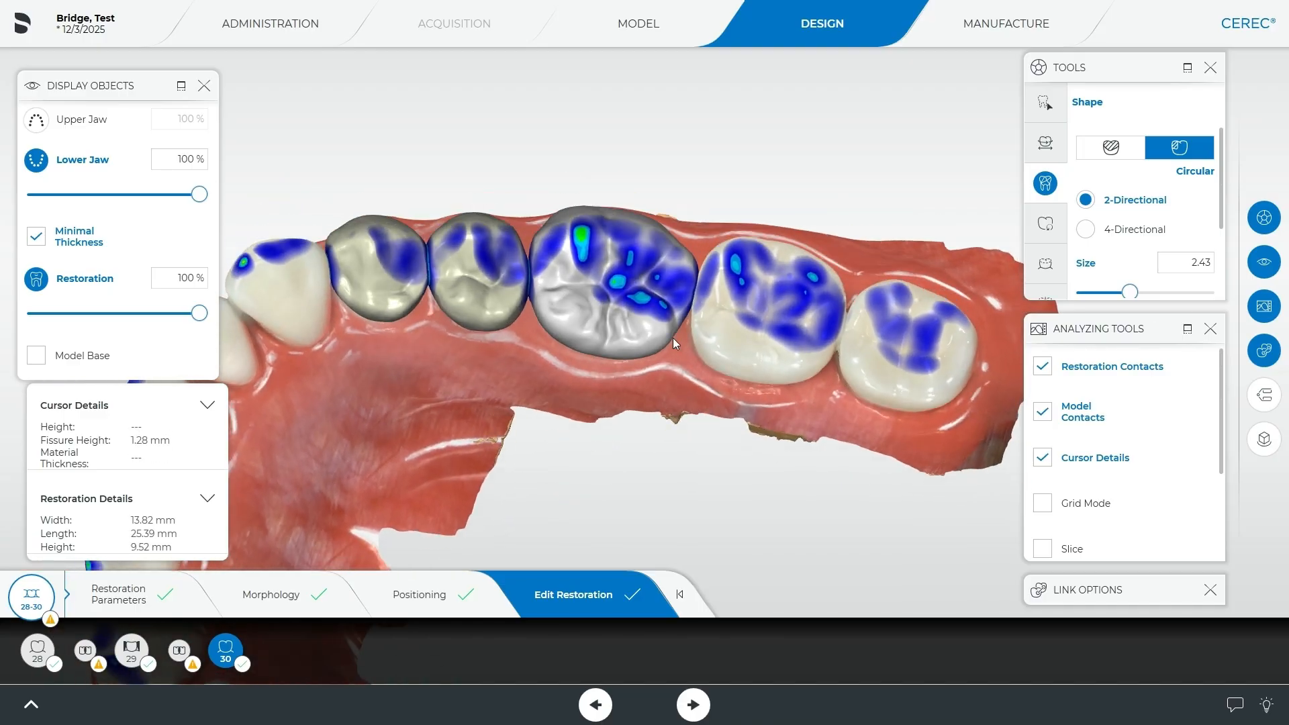
drag(637, 392, 429, 357)
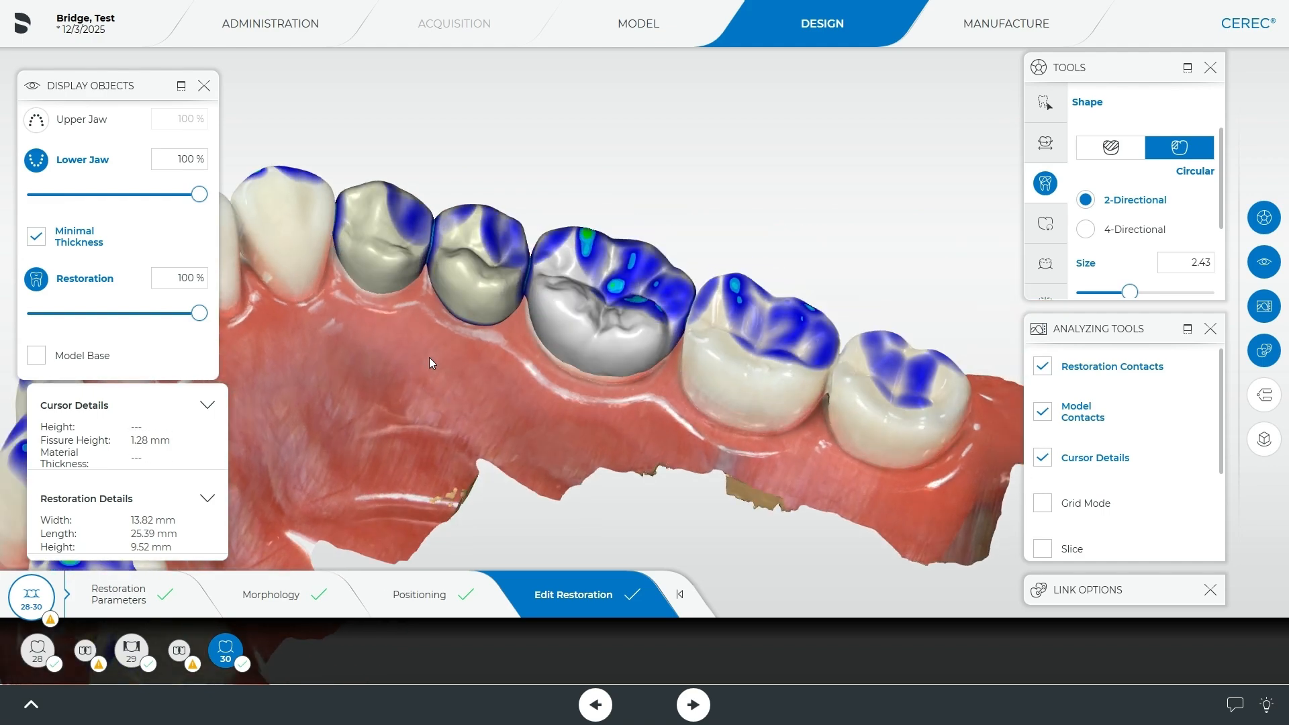
scroll(677, 350, up, 4)
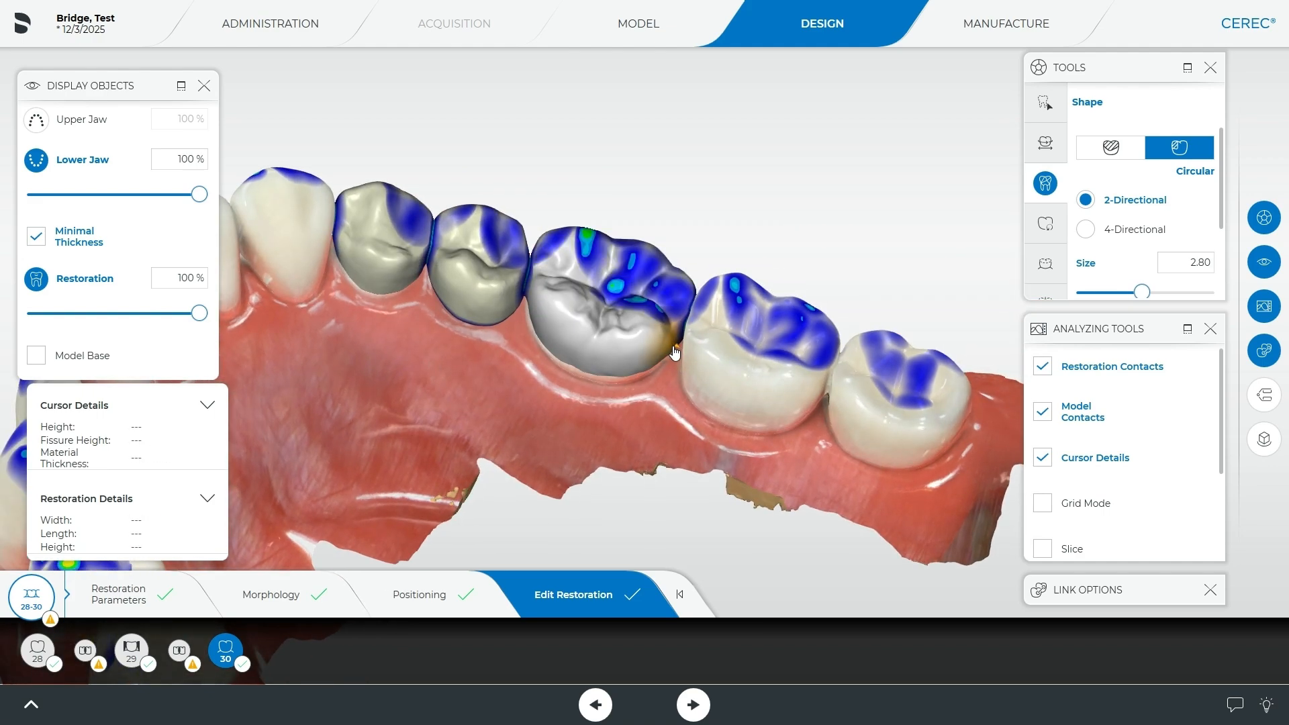
drag(582, 380, 417, 303)
Smooth tooth 30's distal contact using the Form tool in Smooth mode with a size of 3.23 mm
click(132, 651)
drag(337, 292, 557, 444)
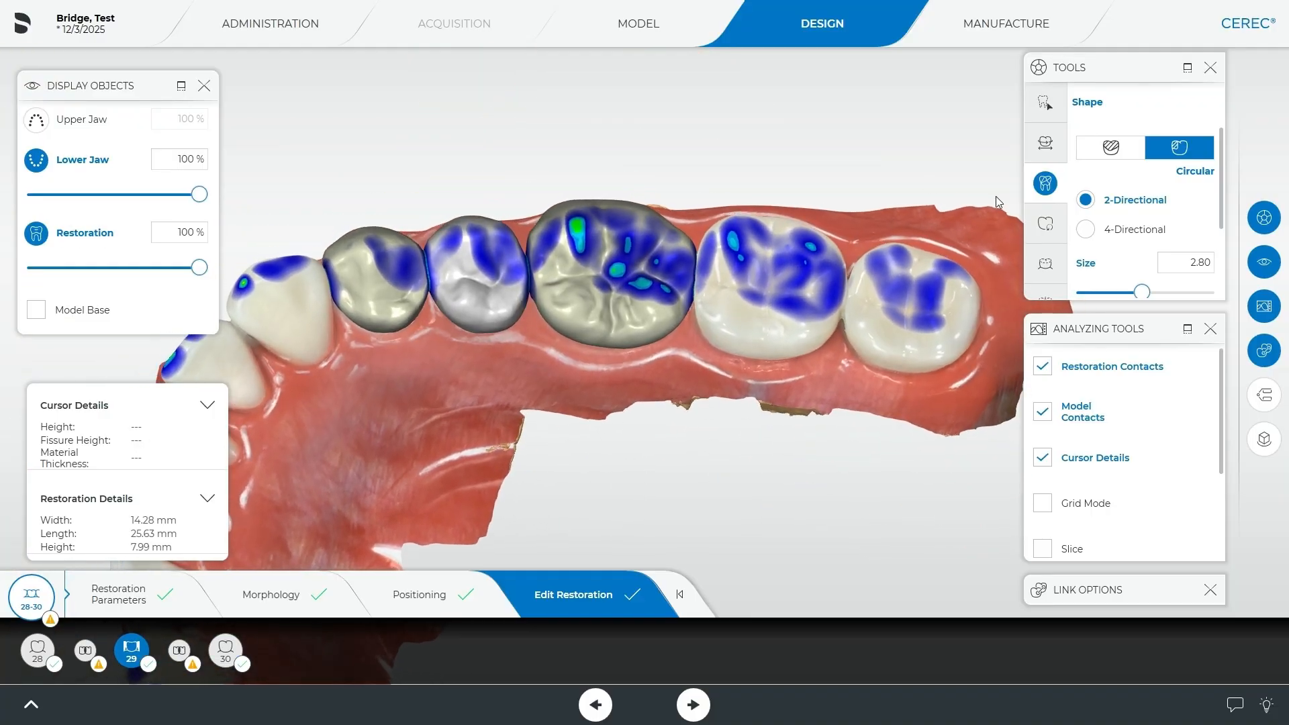
click(1045, 102)
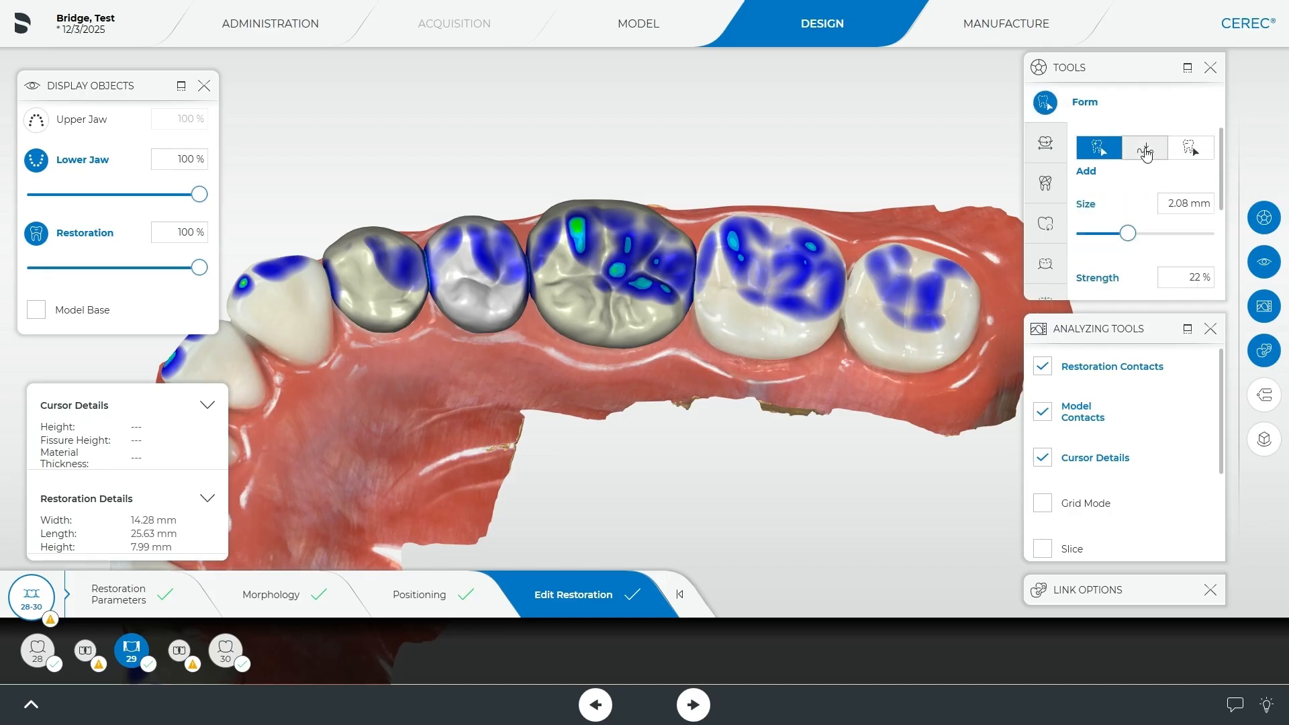
click(1145, 149)
drag(618, 431, 494, 235)
click(508, 180)
scroll(519, 161, up, 3)
scroll(517, 173, up, 2)
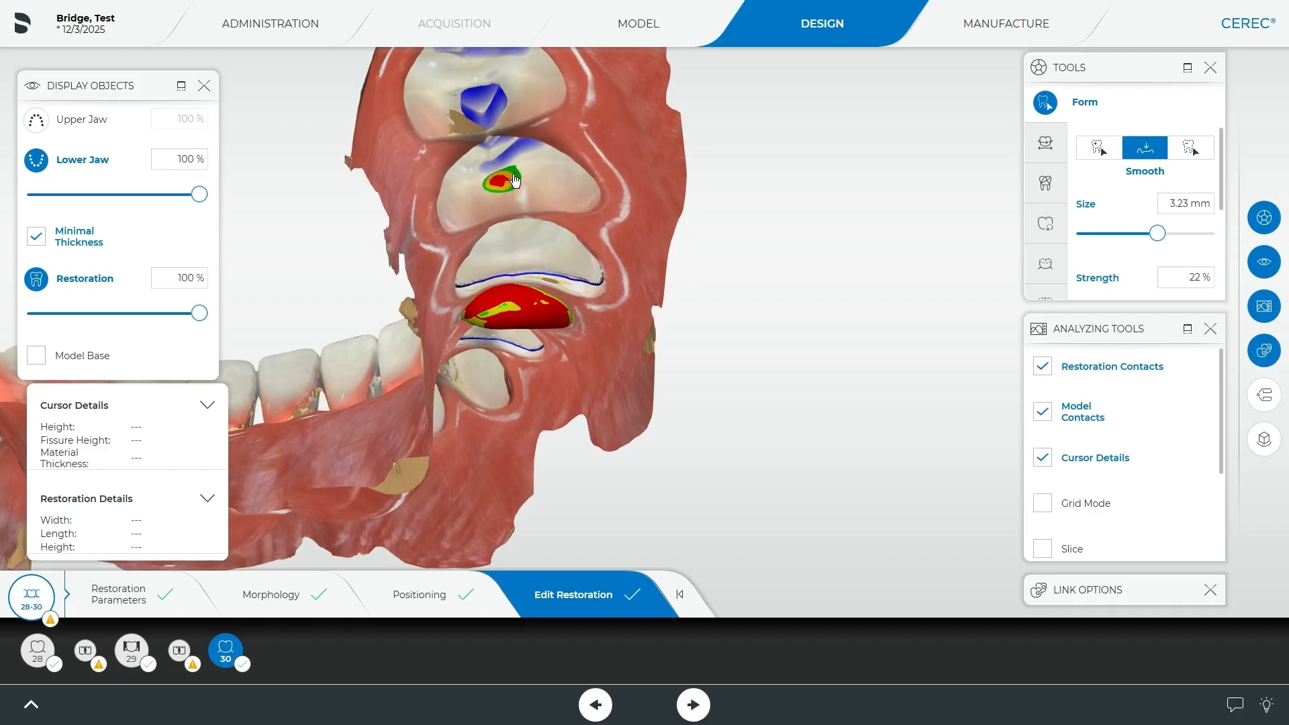
drag(513, 182, 505, 184)
Inspect tooth 30's occlusal surface and distal contact with the lower jaw hidden, then restore the jaw display
scroll(252, 294, down, 5)
drag(438, 284, 547, 436)
scroll(582, 462, up, 2)
scroll(582, 461, up, 2)
drag(460, 379, 486, 424)
click(36, 161)
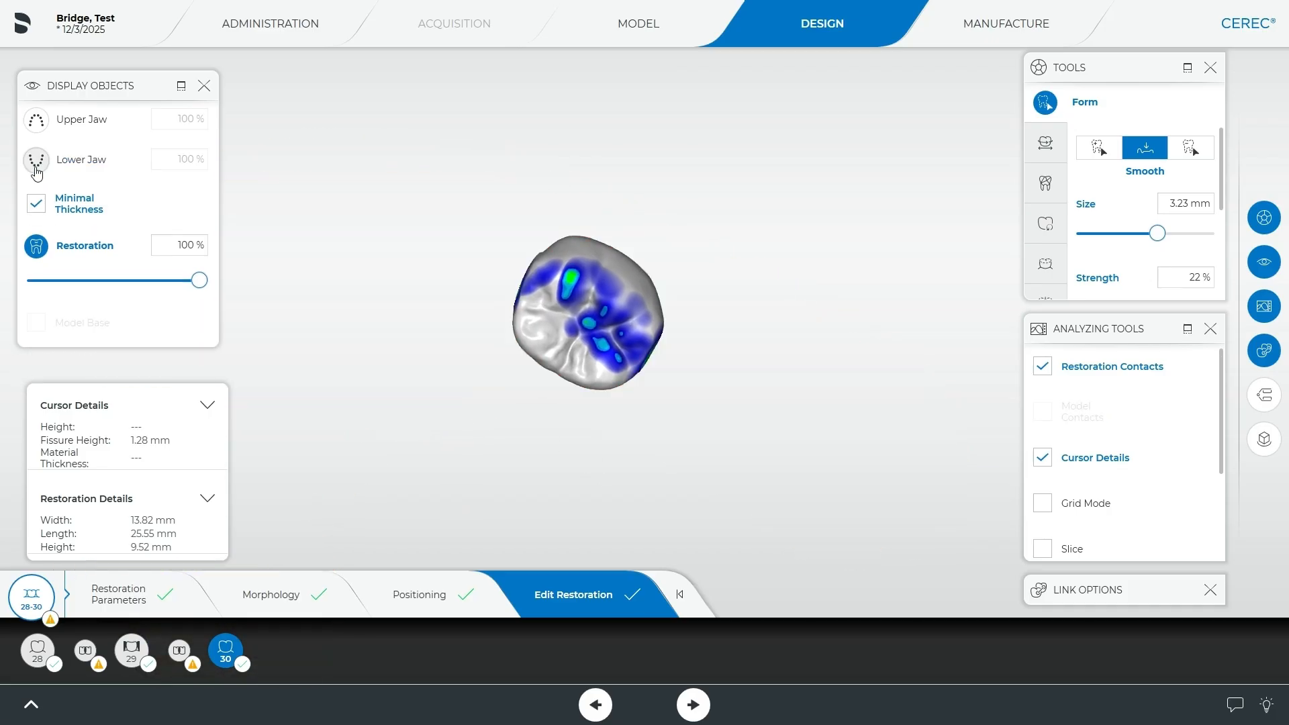
drag(604, 490, 472, 309)
scroll(561, 396, up, 3)
mouse_move(562, 396)
mouse_down()
mouse_move(461, 394)
mouse_move(669, 492)
mouse_move(607, 429)
mouse_move(533, 256)
mouse_move(555, 387)
mouse_up()
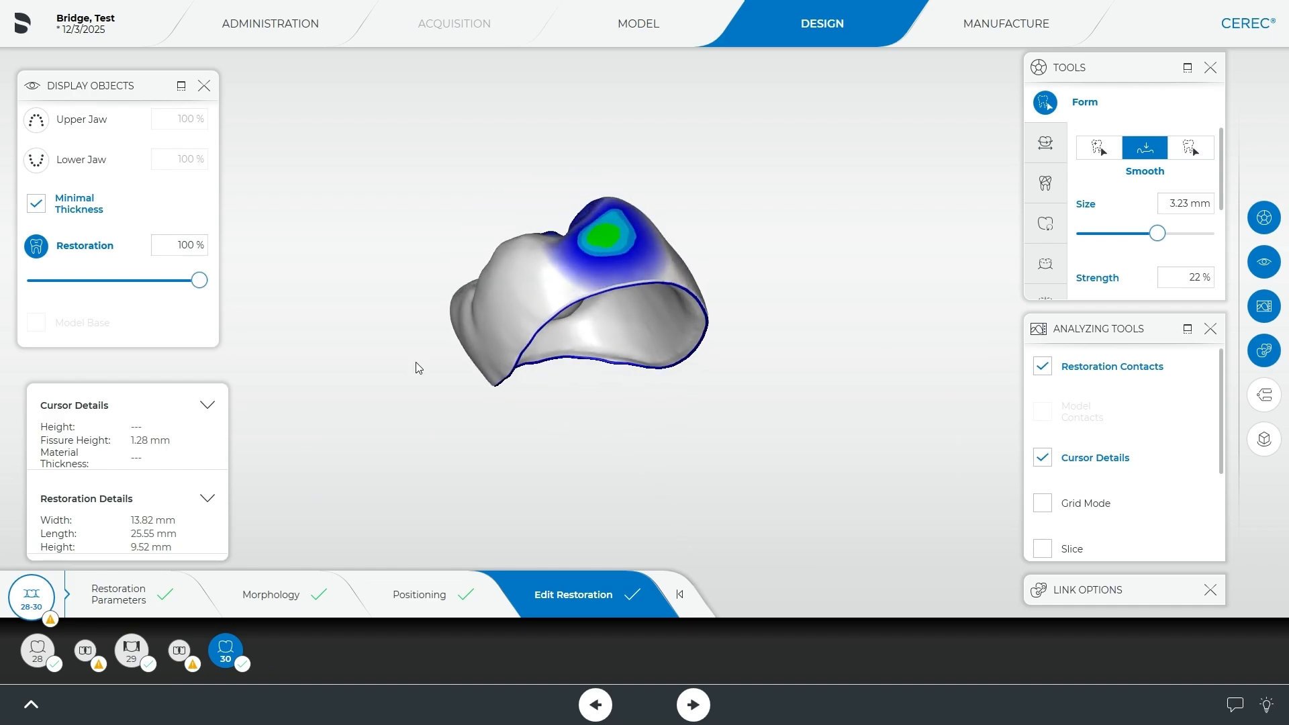
click(36, 160)
scroll(483, 242, down, 3)
Apply the FGP contact adjustment to tooth 30 using the Adjust Contacts tool
click(564, 315)
drag(800, 420, 263, 547)
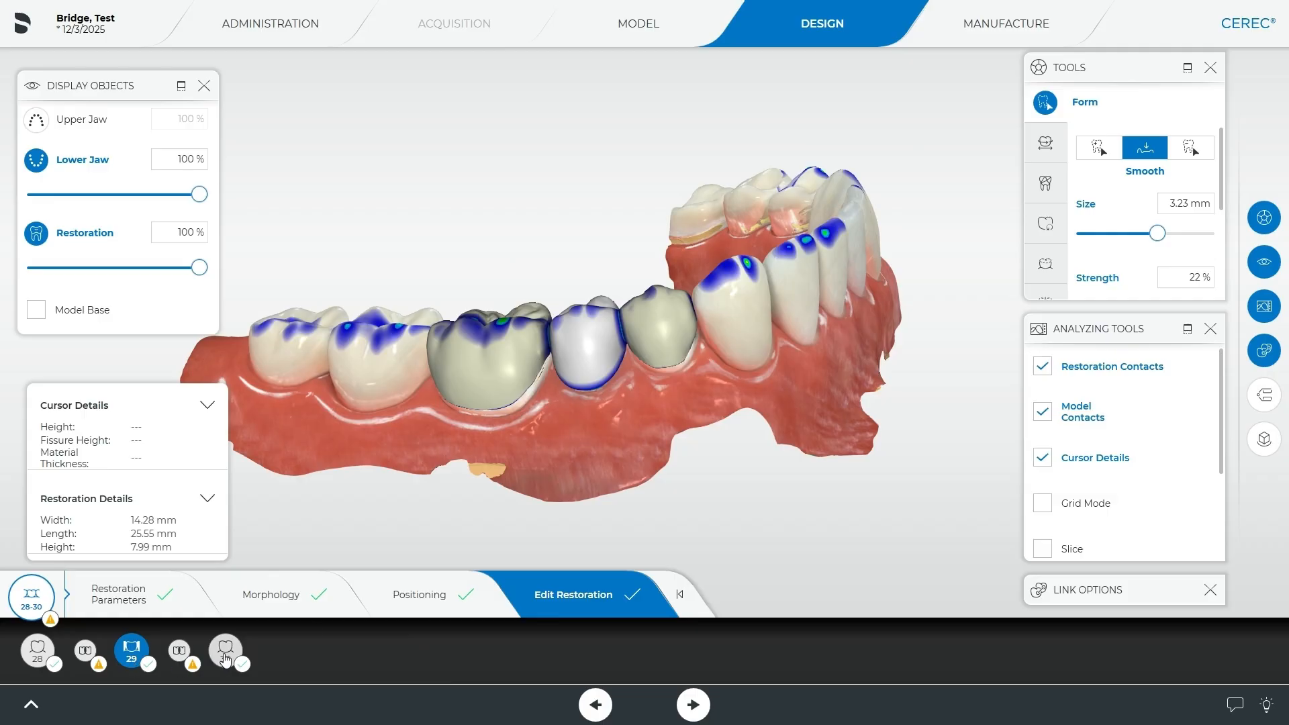
click(225, 661)
scroll(1056, 267, down, 2)
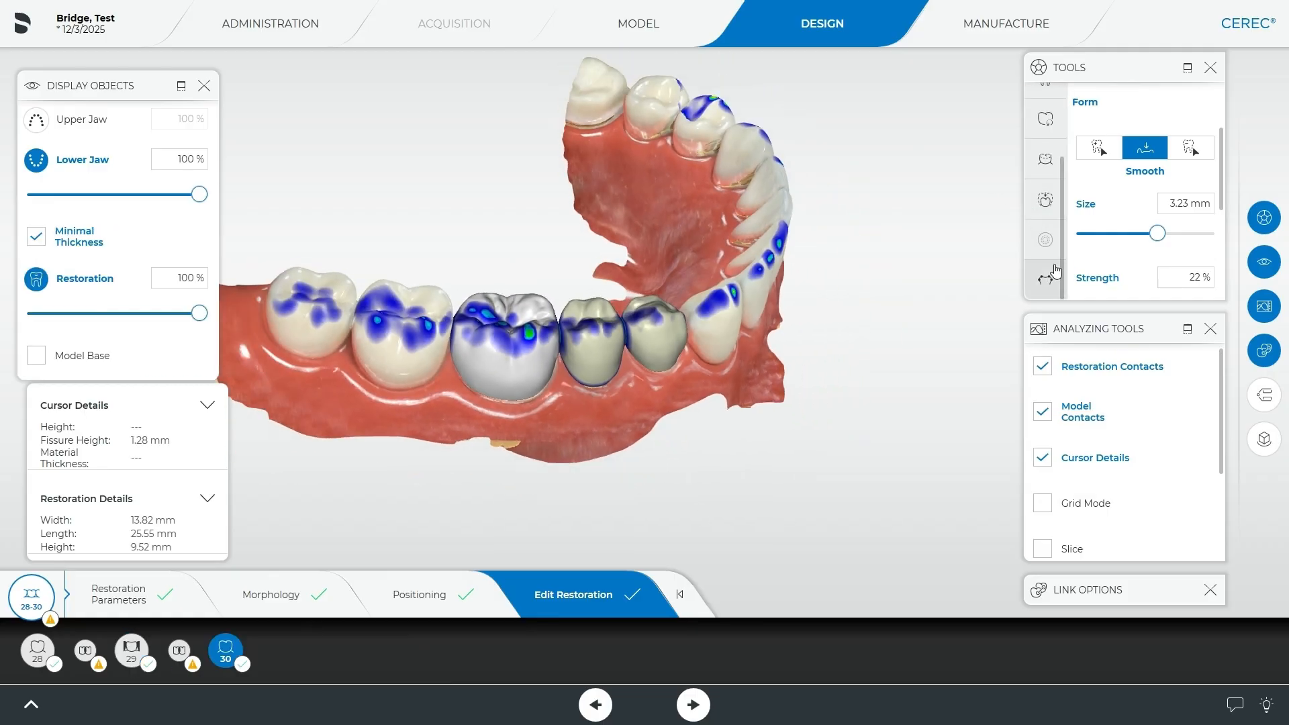
click(1054, 276)
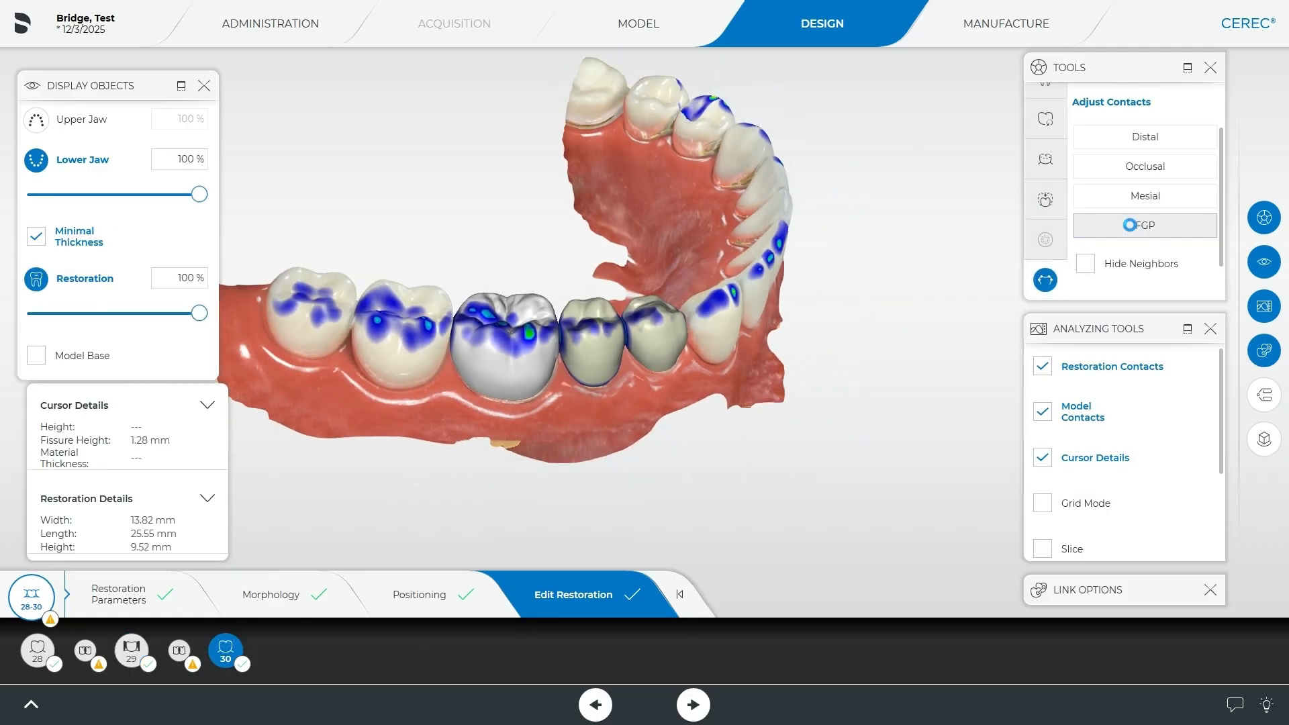
drag(514, 463, 517, 506)
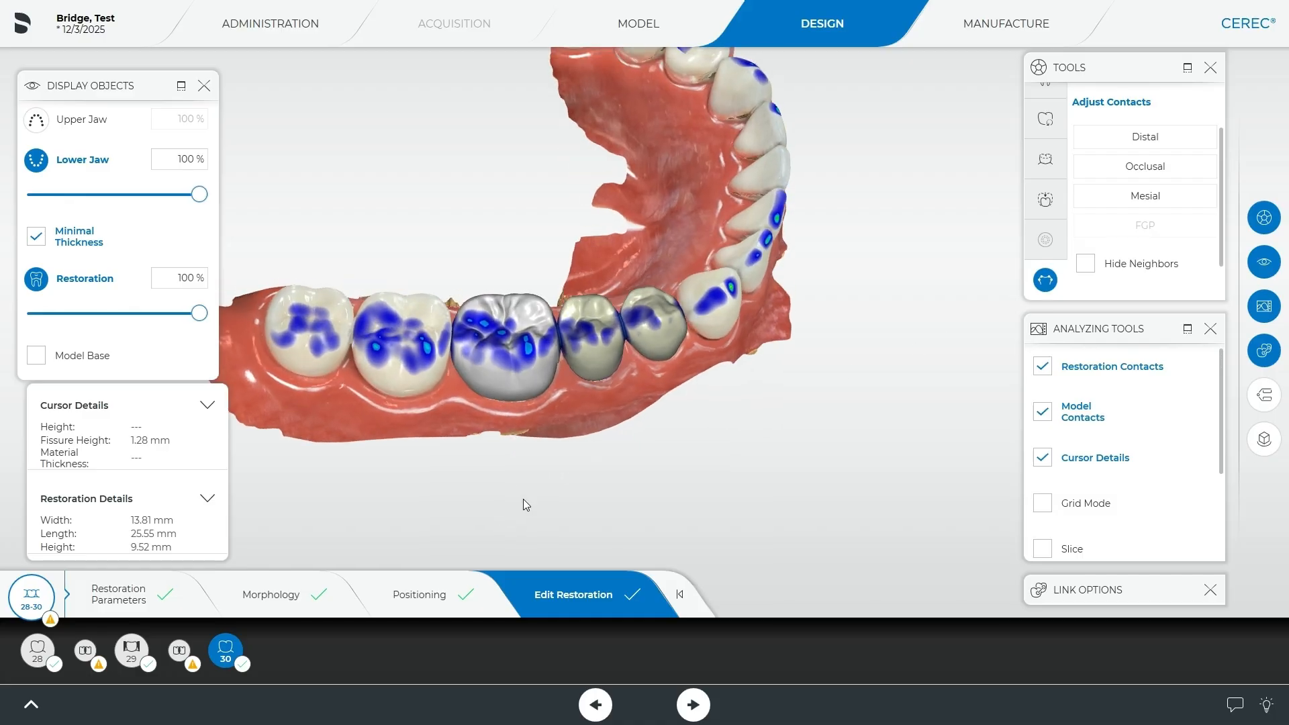
Examine the bridge's occlusal contacts from several angles and compare them with the rest of the lower arch
scroll(578, 484, up, 3)
drag(621, 469, 466, 425)
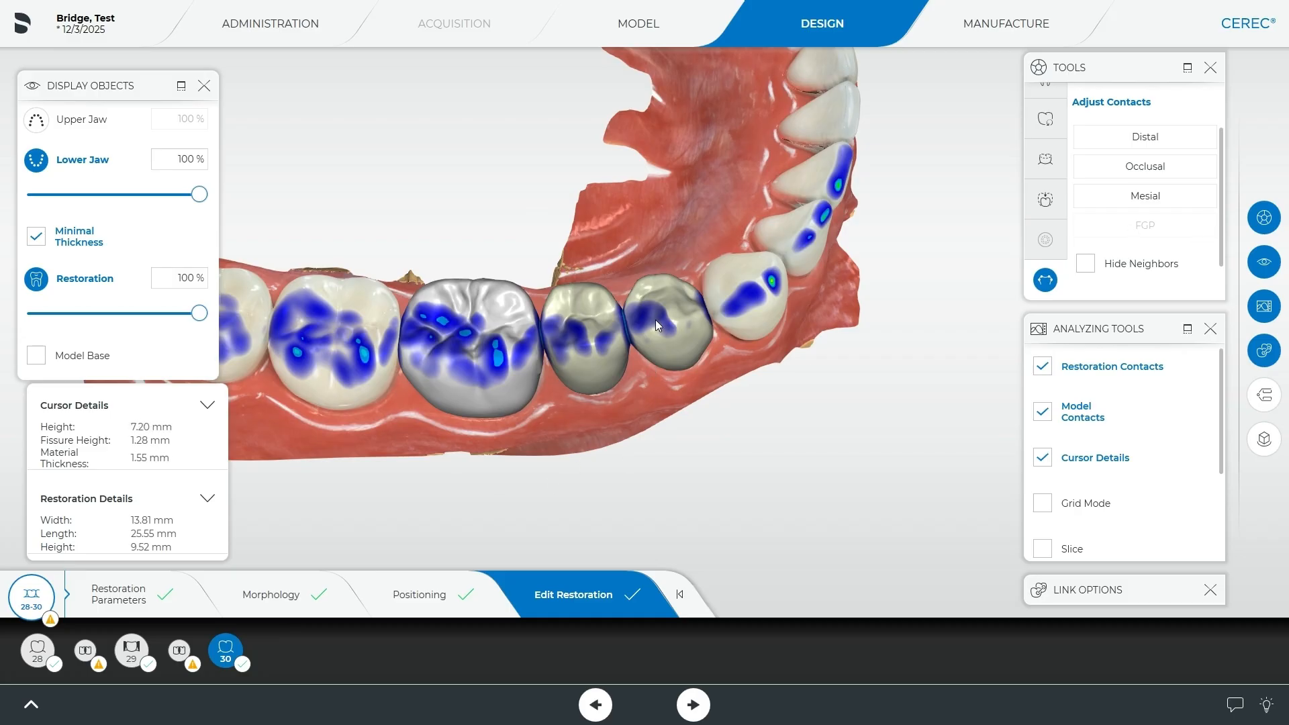
drag(655, 343, 552, 256)
scroll(639, 253, up, 5)
drag(624, 224, 618, 414)
drag(691, 268, 664, 284)
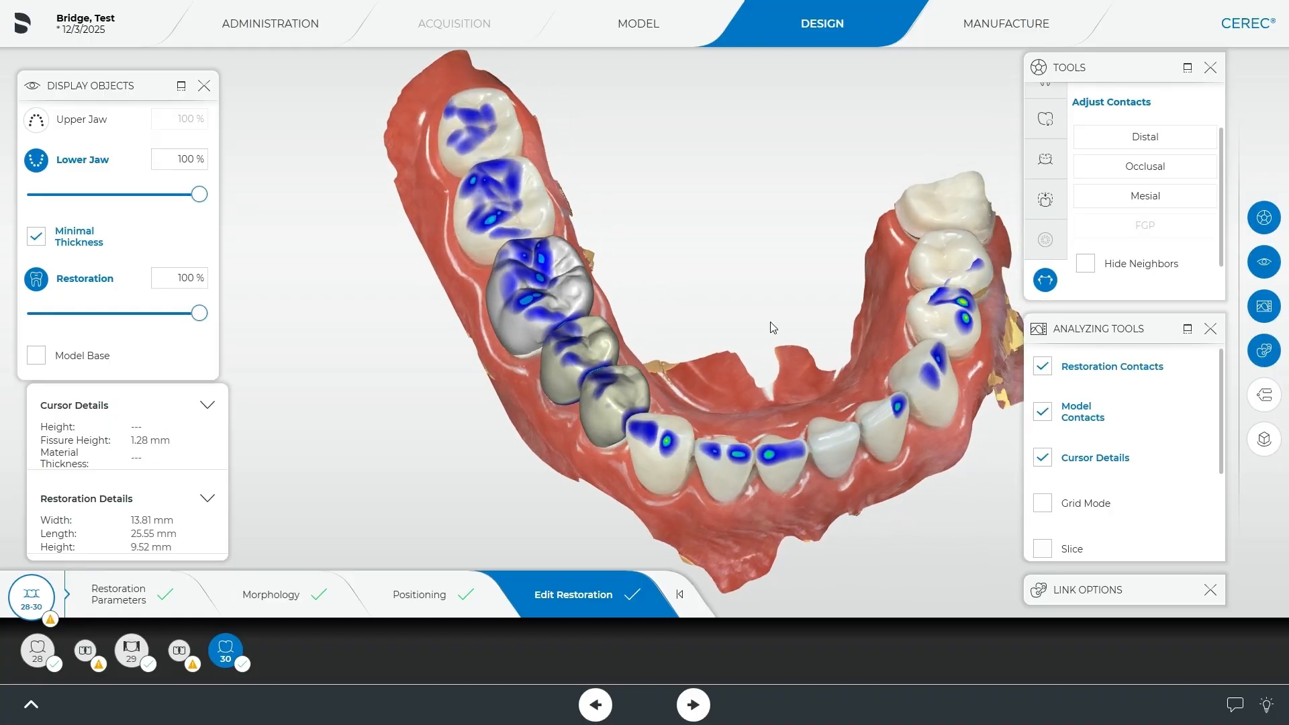
drag(412, 458, 683, 417)
drag(579, 496, 770, 317)
drag(468, 508, 573, 438)
scroll(561, 455, up, 4)
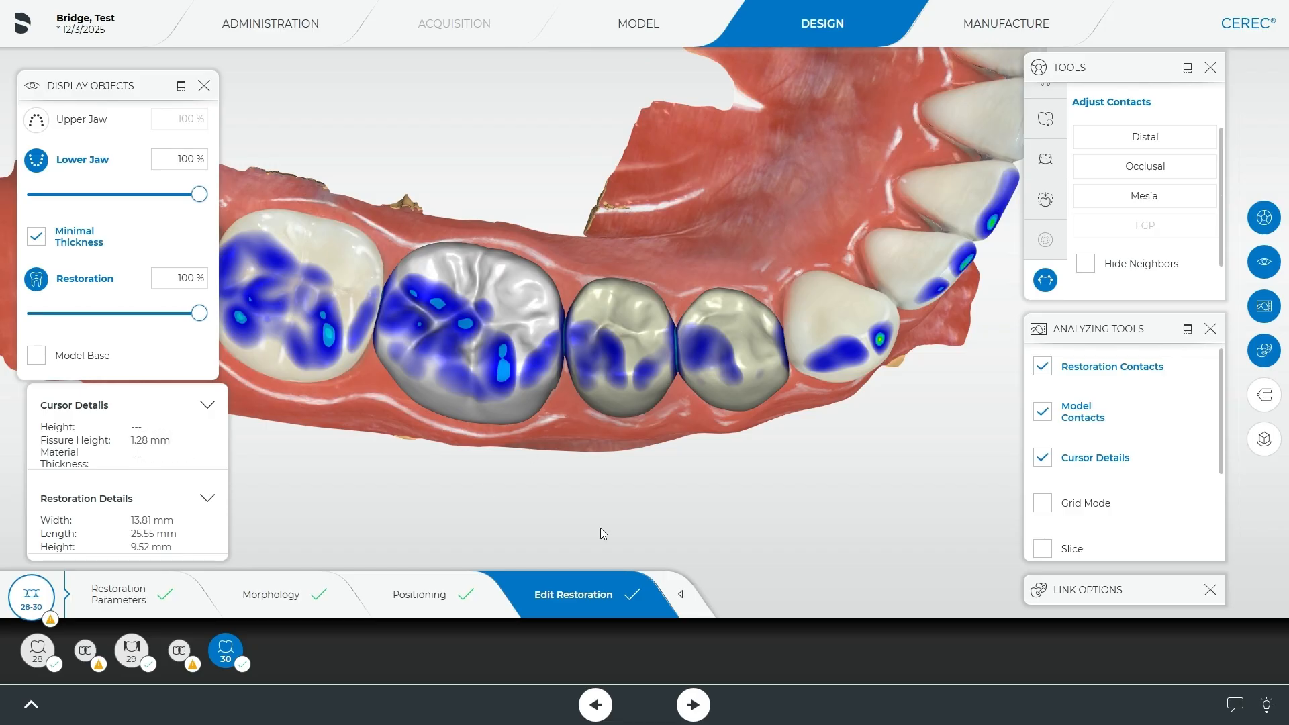
Reduce the strong occlusal contacts on tooth 30 with the Form tool in Remove mode at size 1.65 mm and 22% strength
scroll(1045, 105, up, 2)
click(1045, 103)
click(1196, 149)
mouse_move(498, 368)
right_down()
mouse_move(507, 453)
mouse_move(510, 409)
right_up()
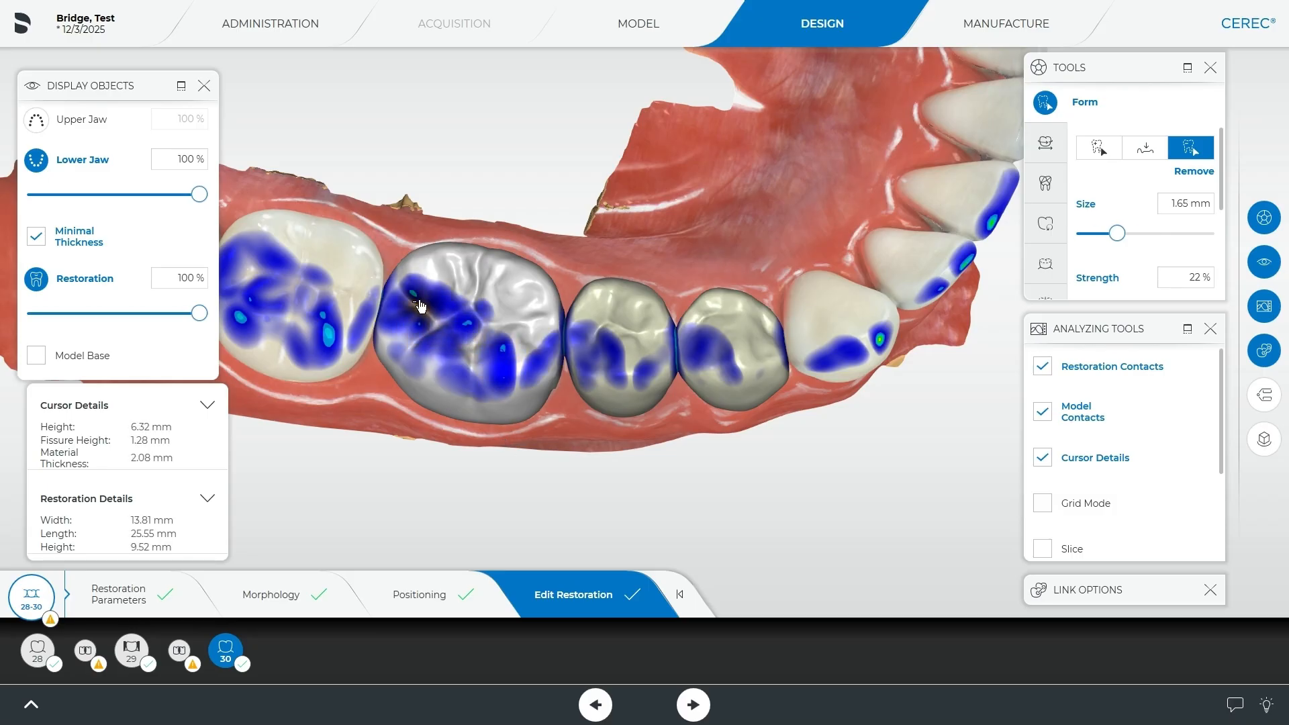
click(619, 330)
click(722, 331)
drag(529, 485, 543, 495)
click(445, 300)
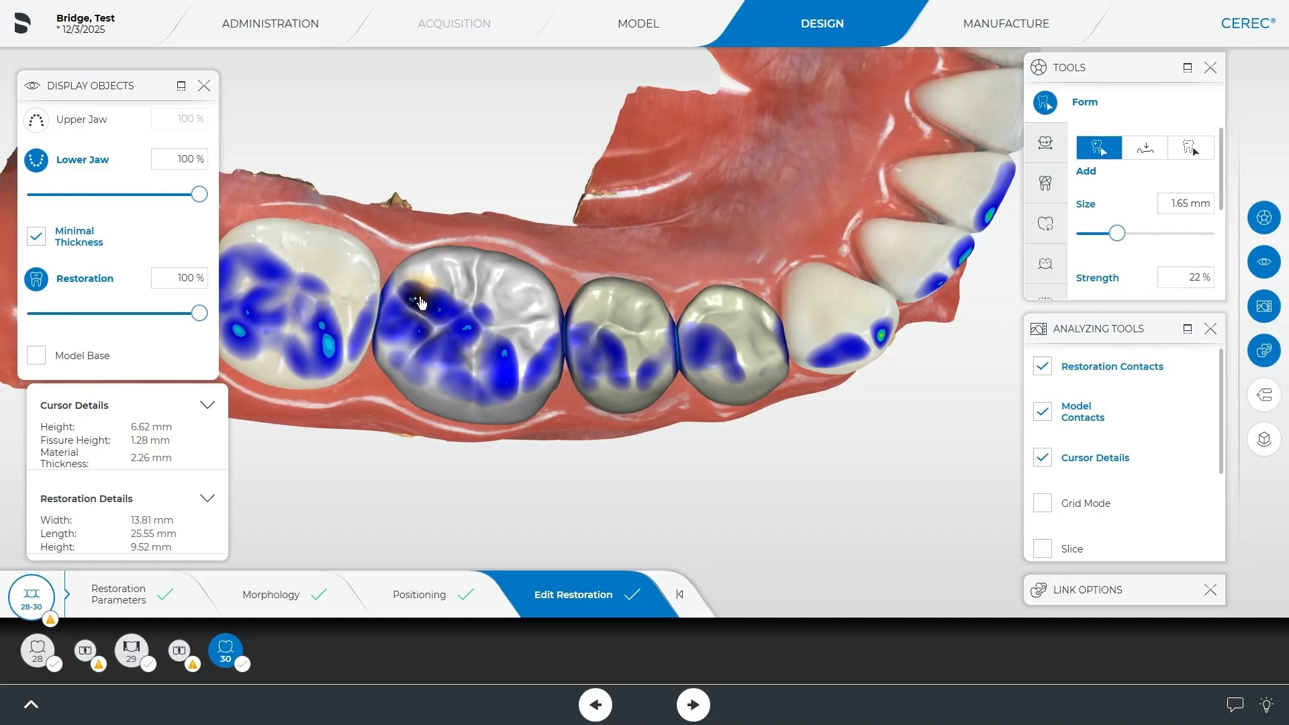
Examine teeth 28 and 29 and their occlusal contacts from the buccal and occlusal sides
right_drag(443, 460, 609, 423)
click(699, 344)
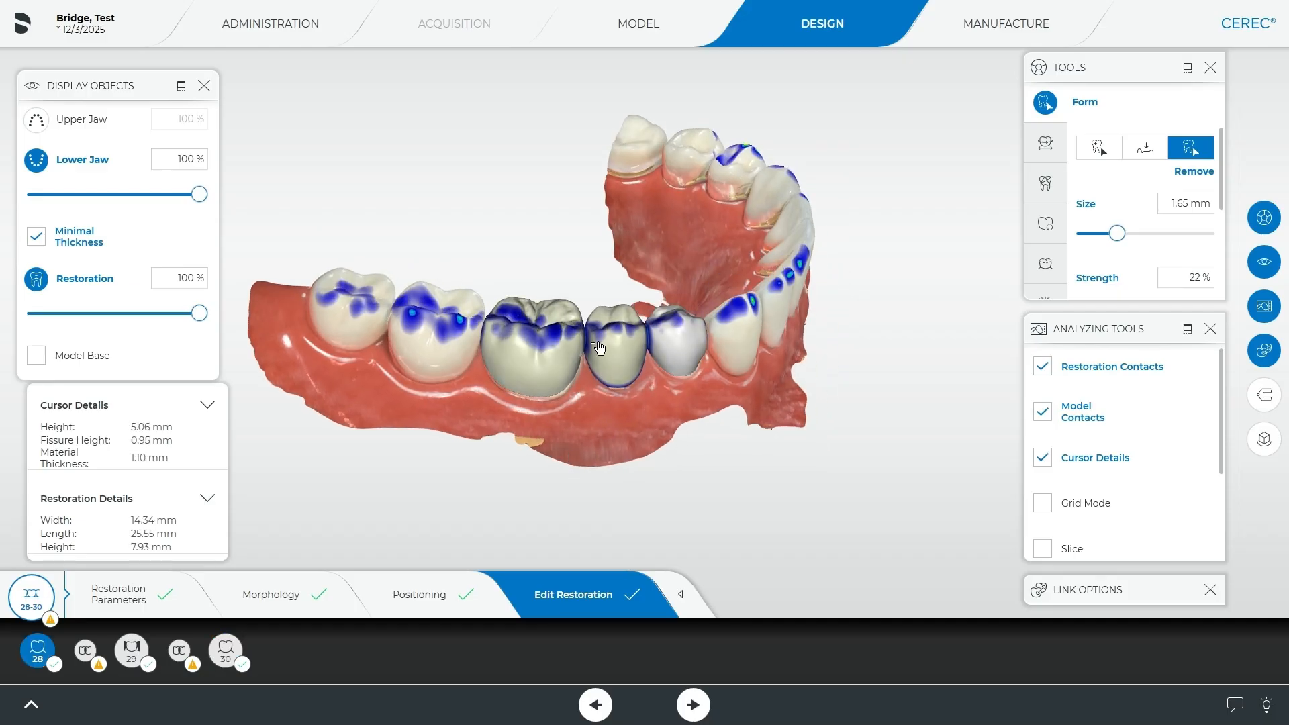
click(606, 347)
drag(645, 452, 588, 504)
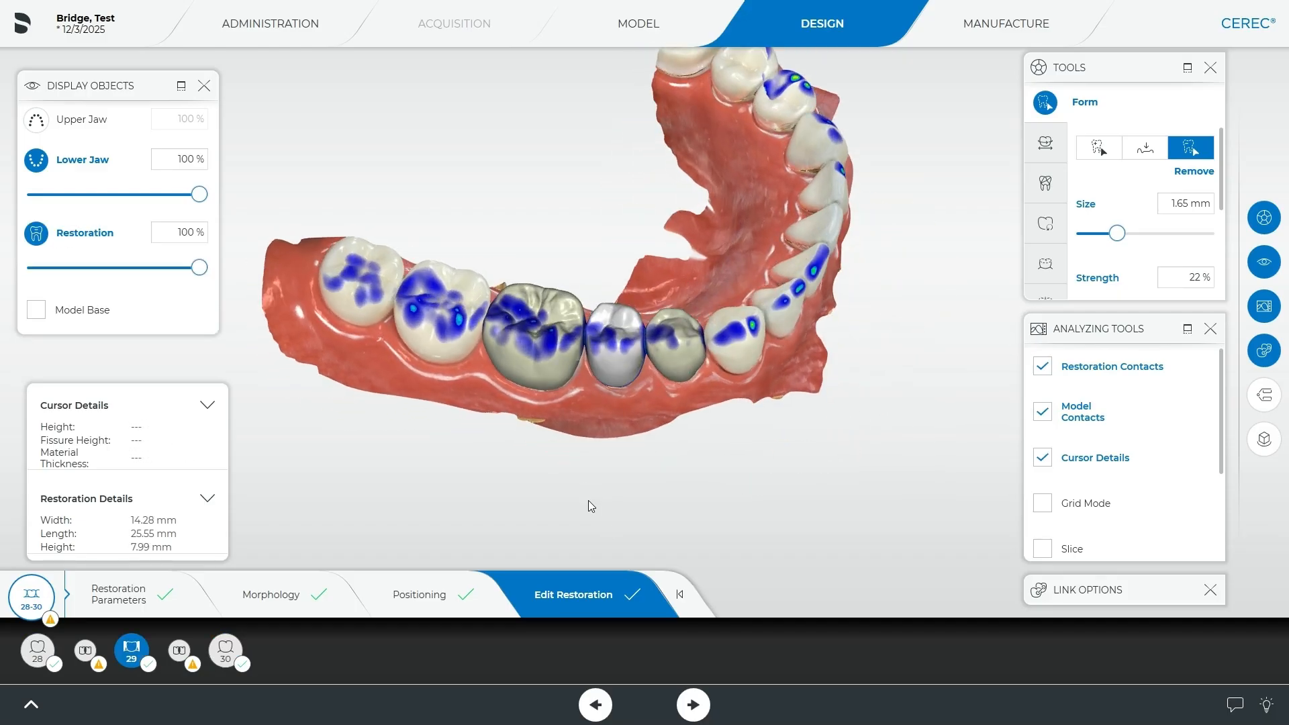
right_drag(737, 454, 661, 465)
scroll(567, 471, up, 3)
right_drag(529, 456, 562, 449)
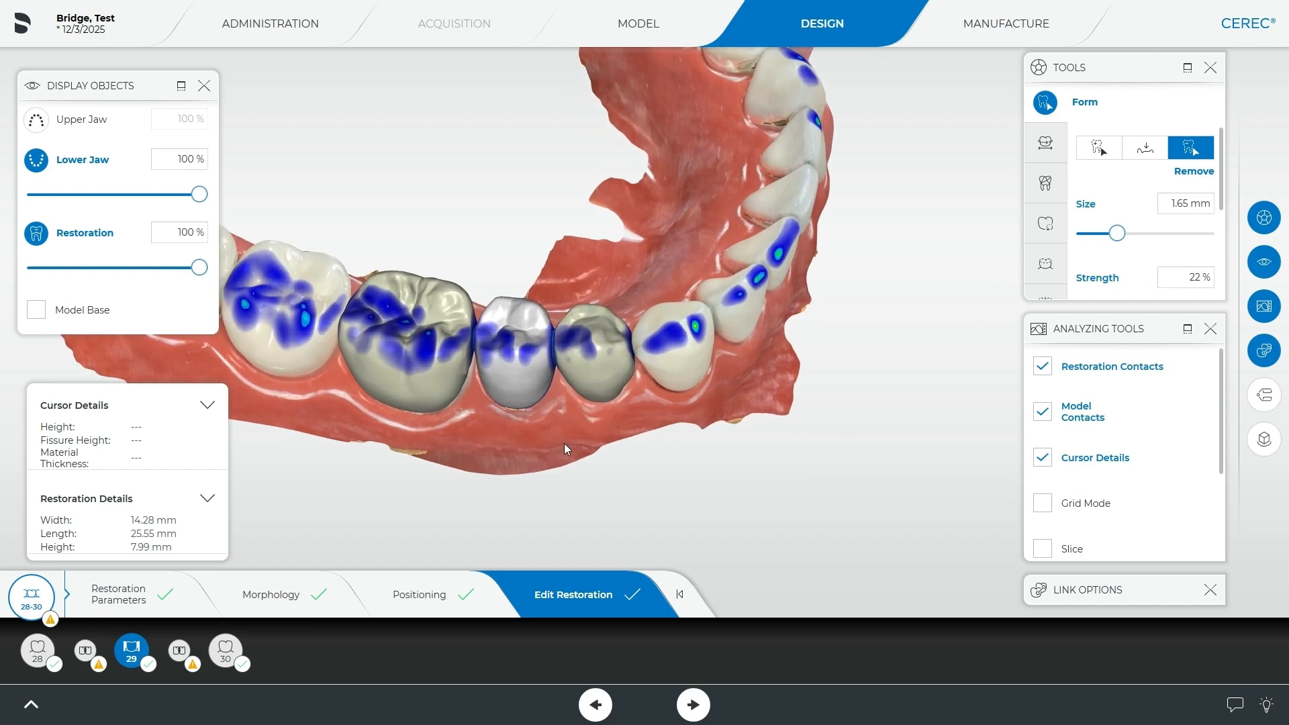
drag(558, 444, 484, 464)
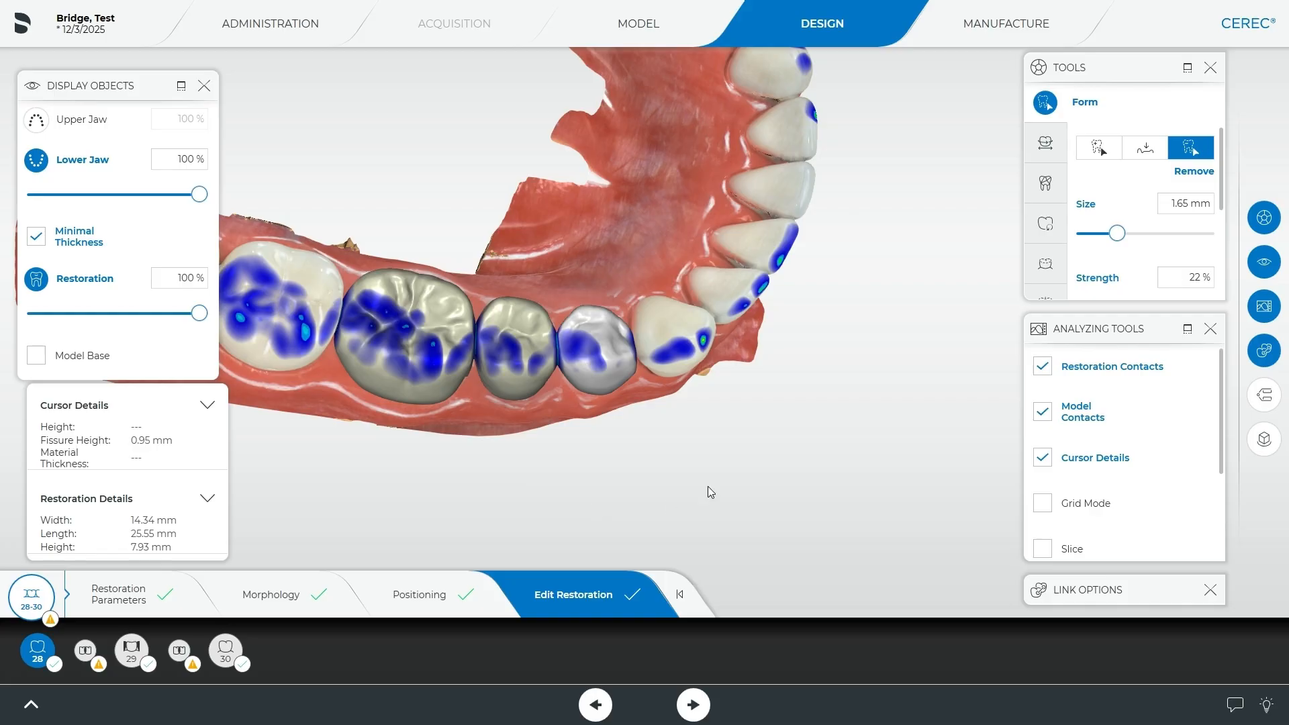
right_drag(598, 257, 701, 261)
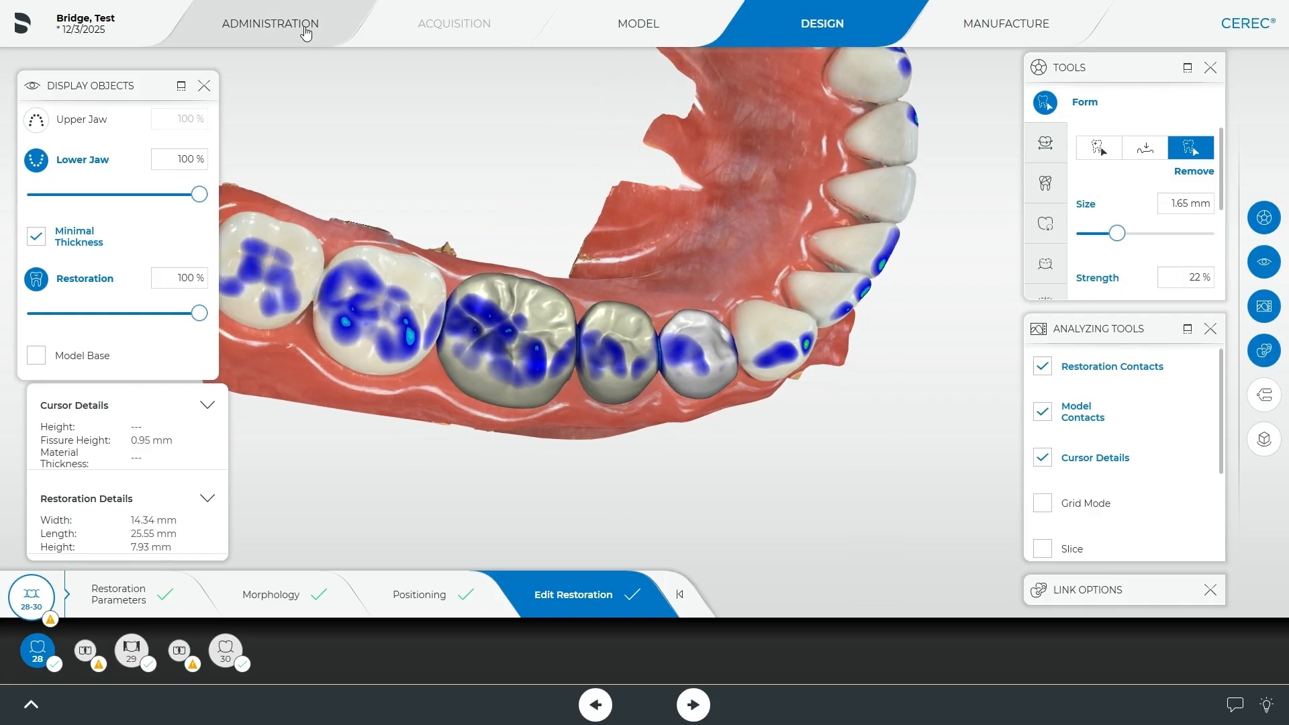
Set both connectors of the 28–30 bridge to Anatomic in the case details, and return to the design phase
click(306, 31)
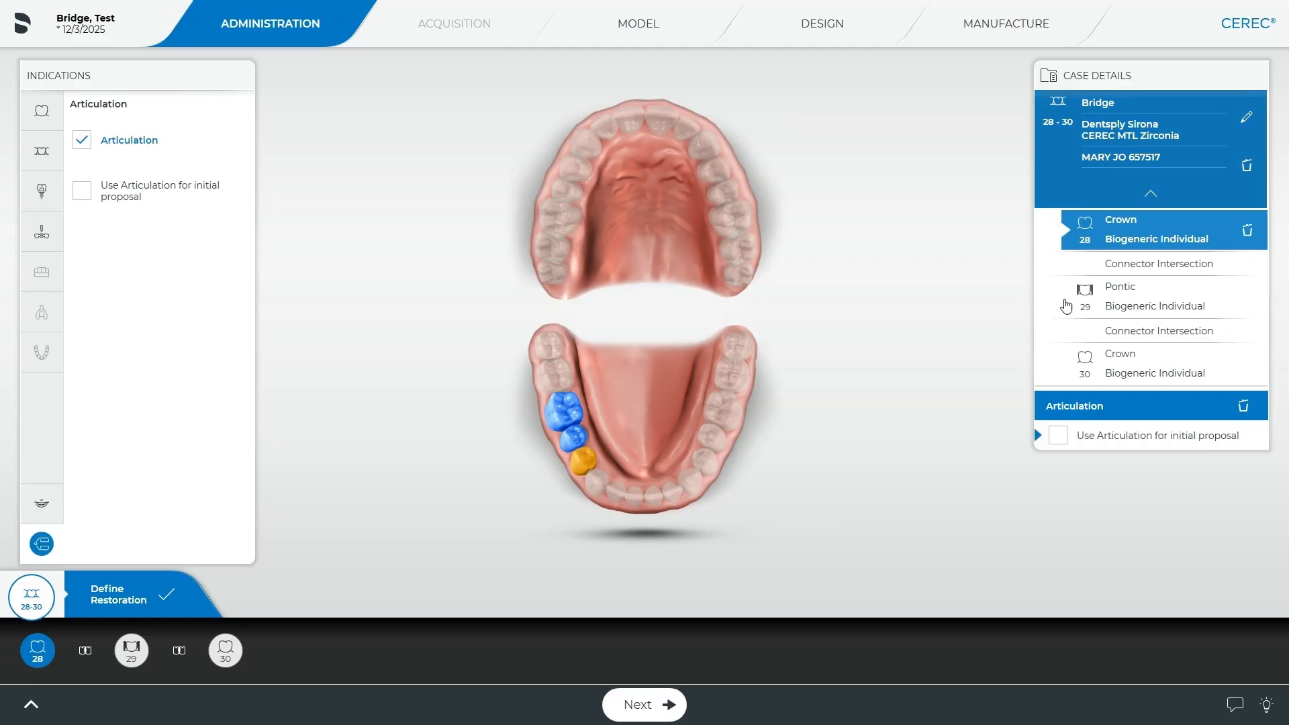
click(1246, 122)
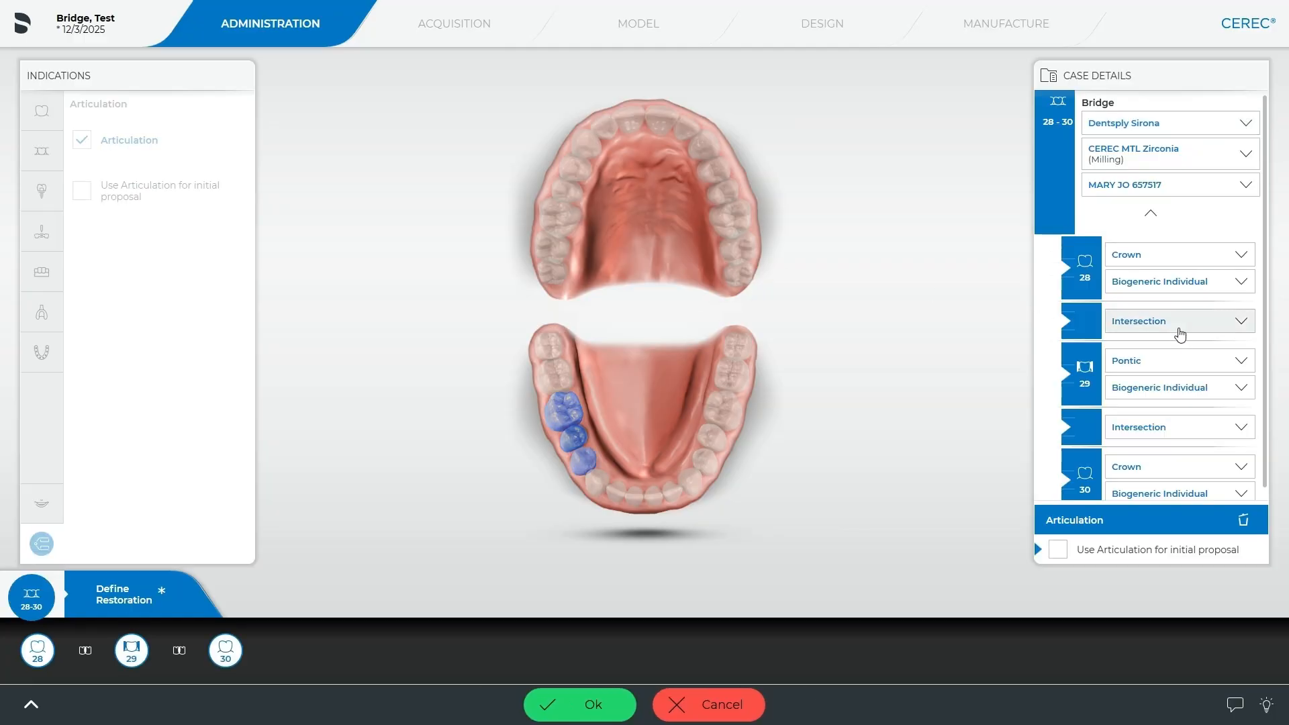
click(1162, 325)
click(1159, 380)
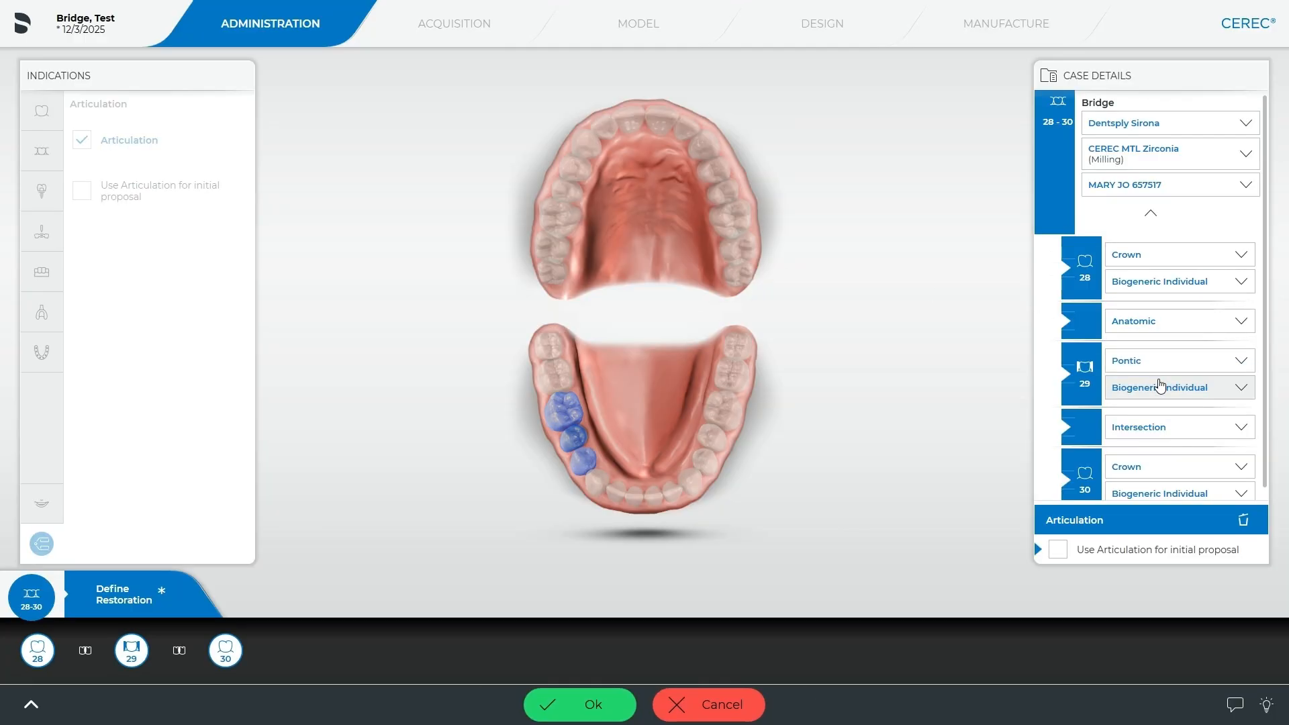
click(1181, 433)
click(1141, 484)
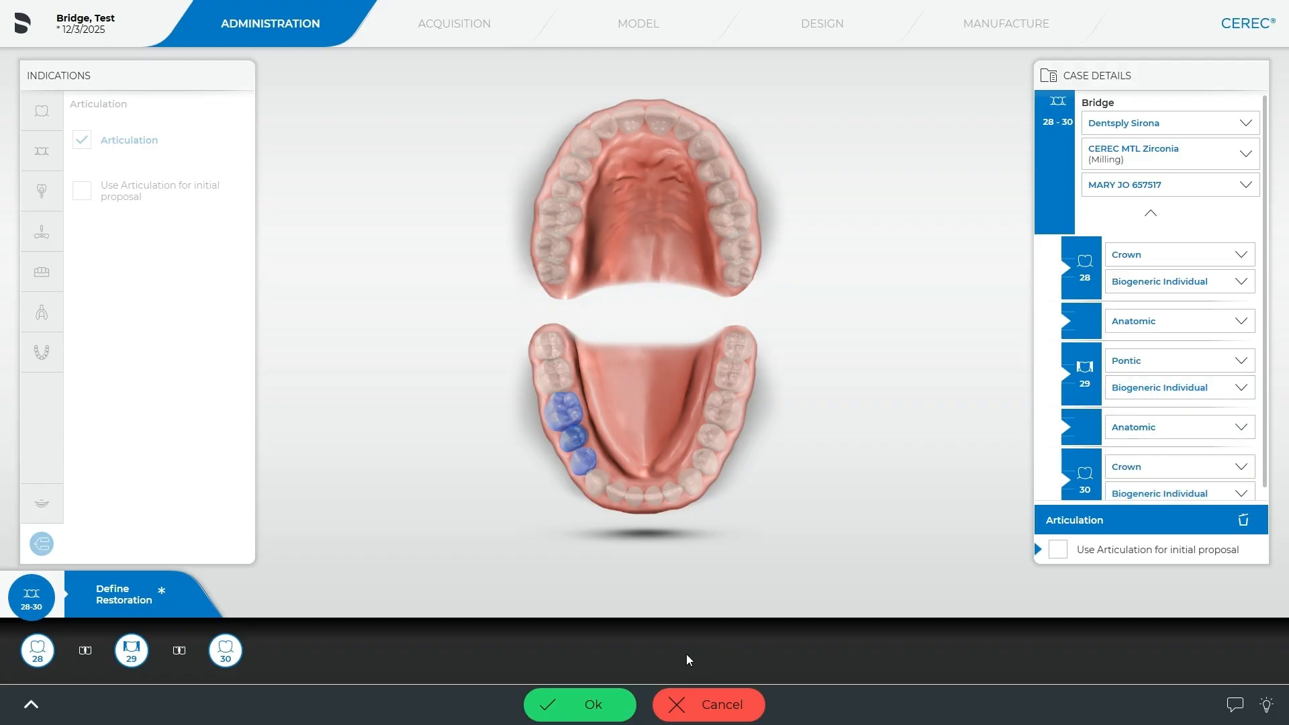
click(595, 705)
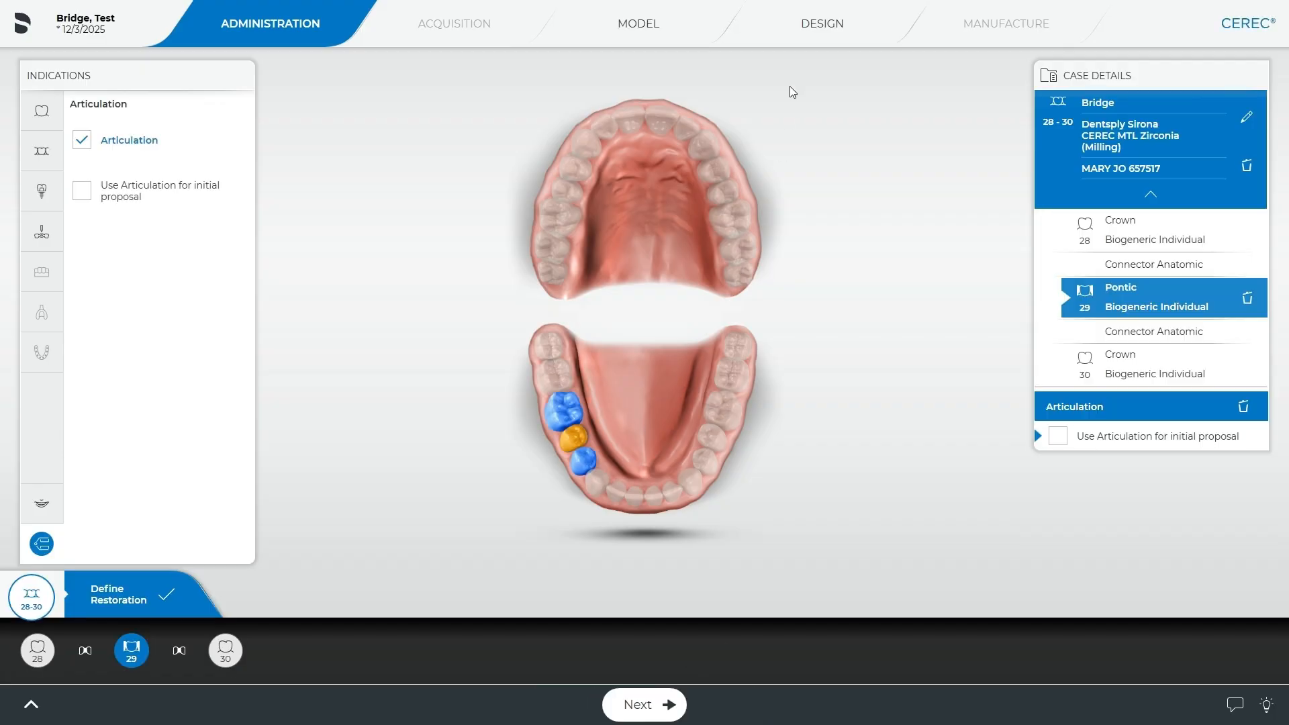
click(820, 35)
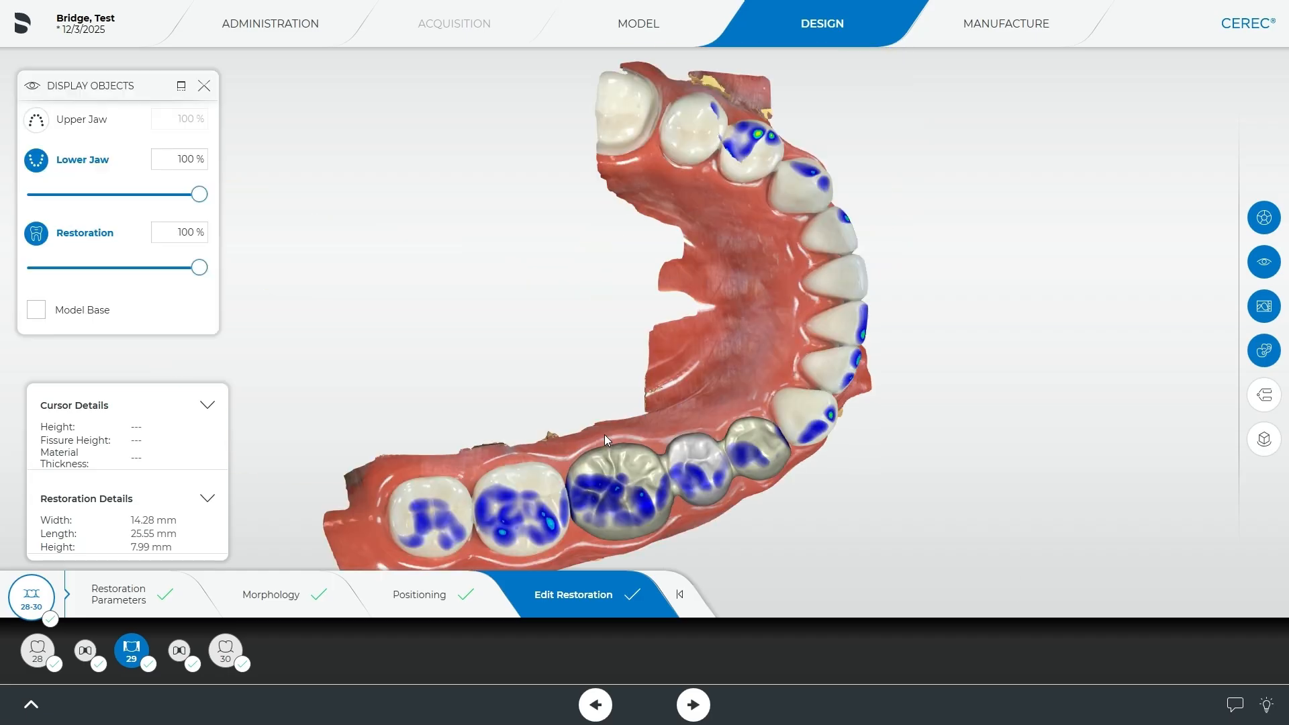
Examine the bridge's anatomic connectors from buccal and occlusal views, selecting tooth 30, the 29–30 connector and pontic 29 in turn
drag(597, 509, 548, 408)
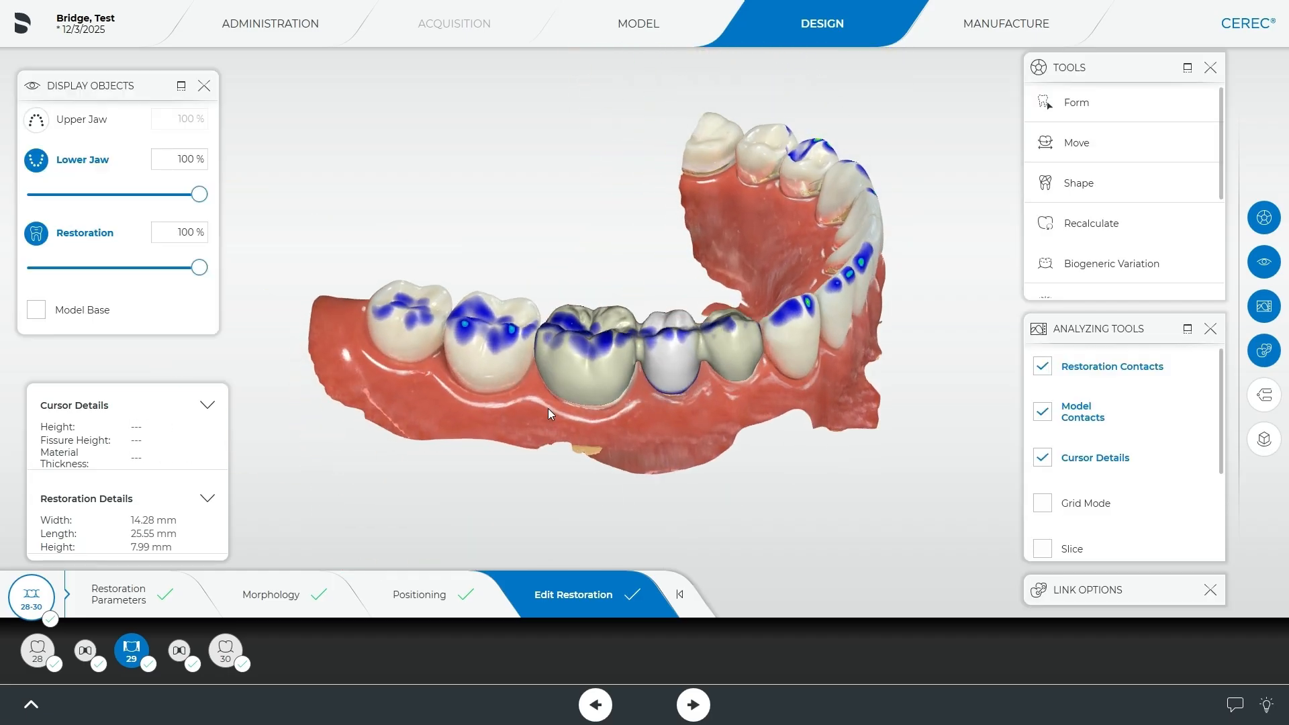
drag(636, 450, 676, 351)
scroll(658, 454, up, 3)
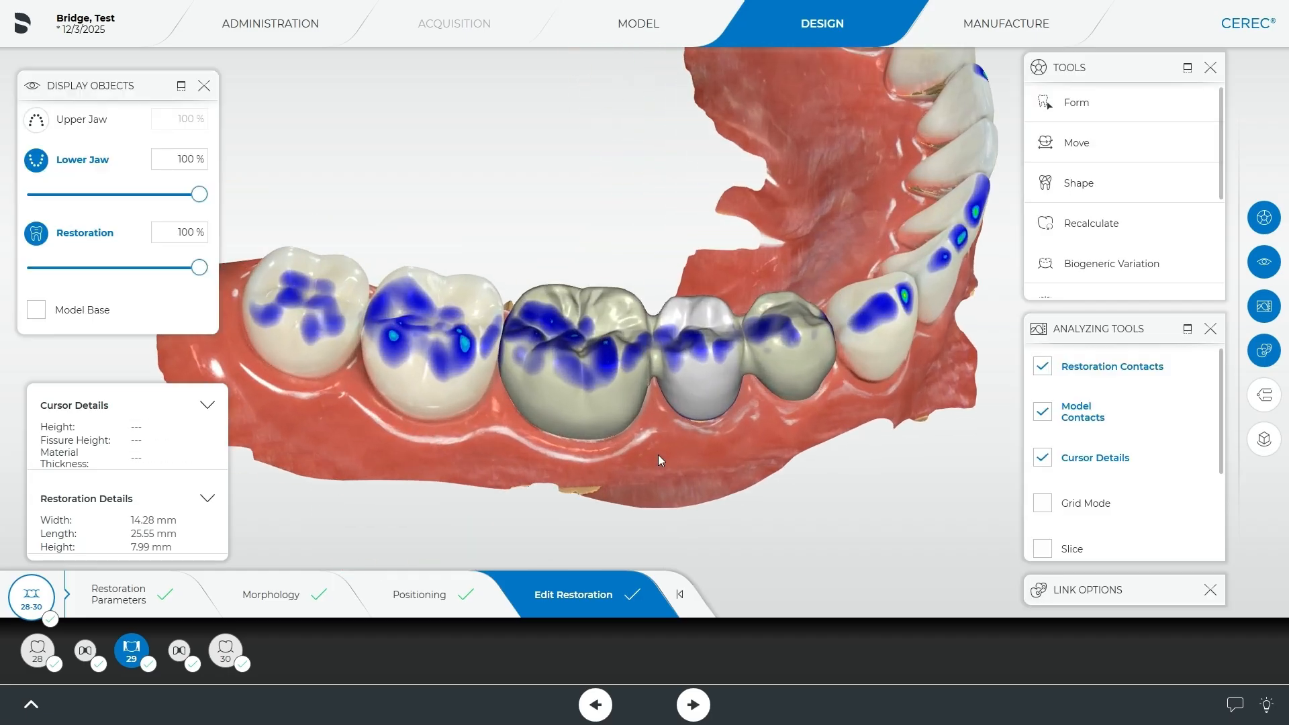
right_drag(658, 454, 567, 436)
drag(567, 437, 578, 458)
scroll(575, 418, up, 3)
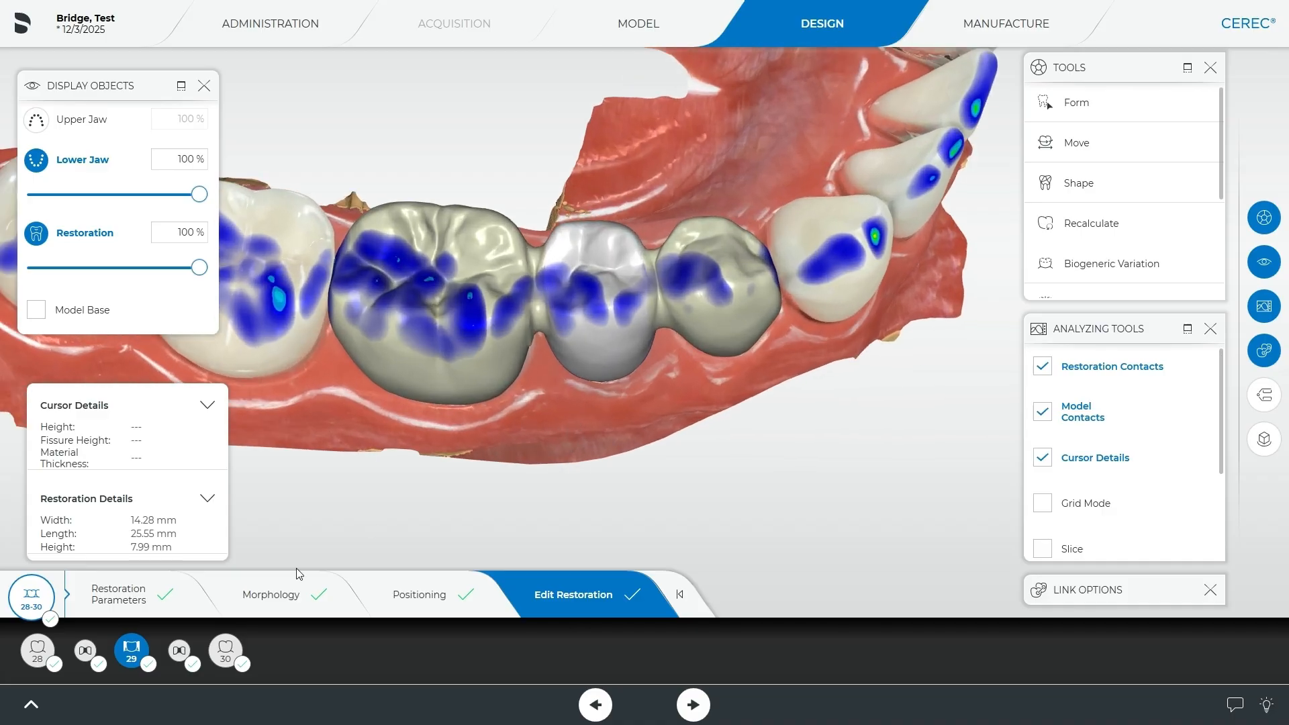
drag(657, 382, 543, 302)
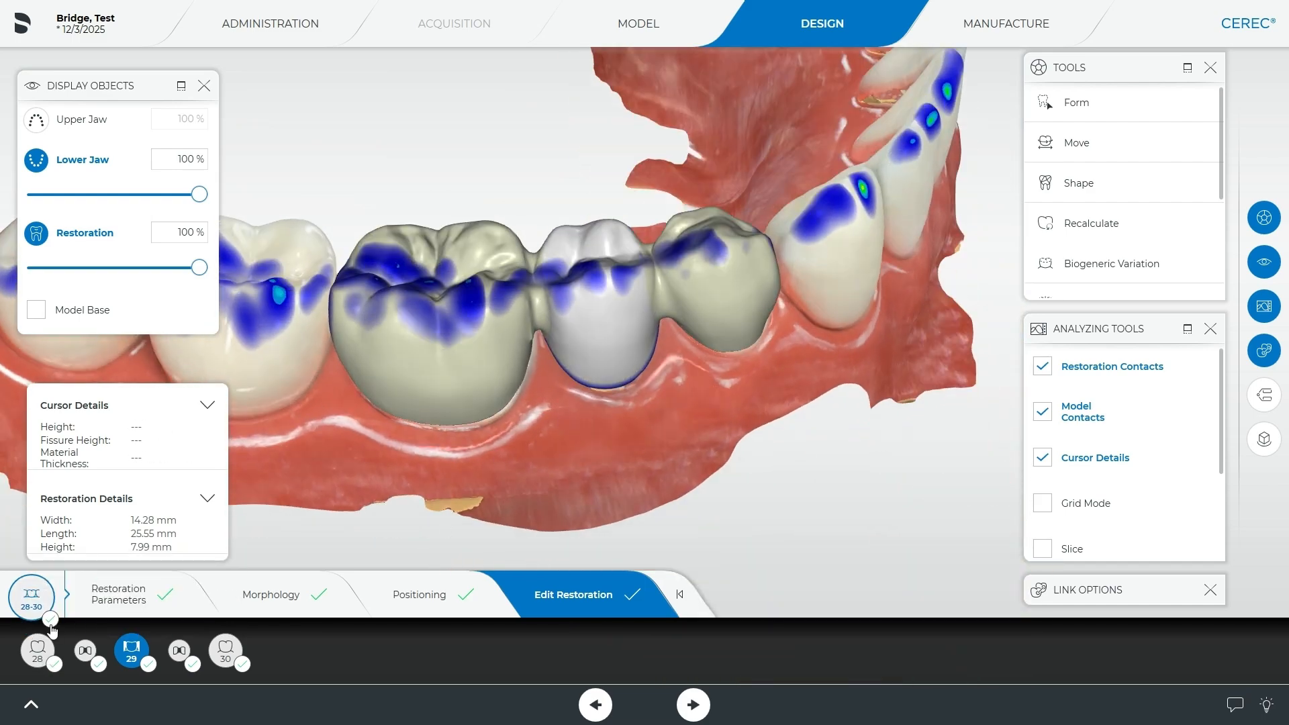
click(226, 652)
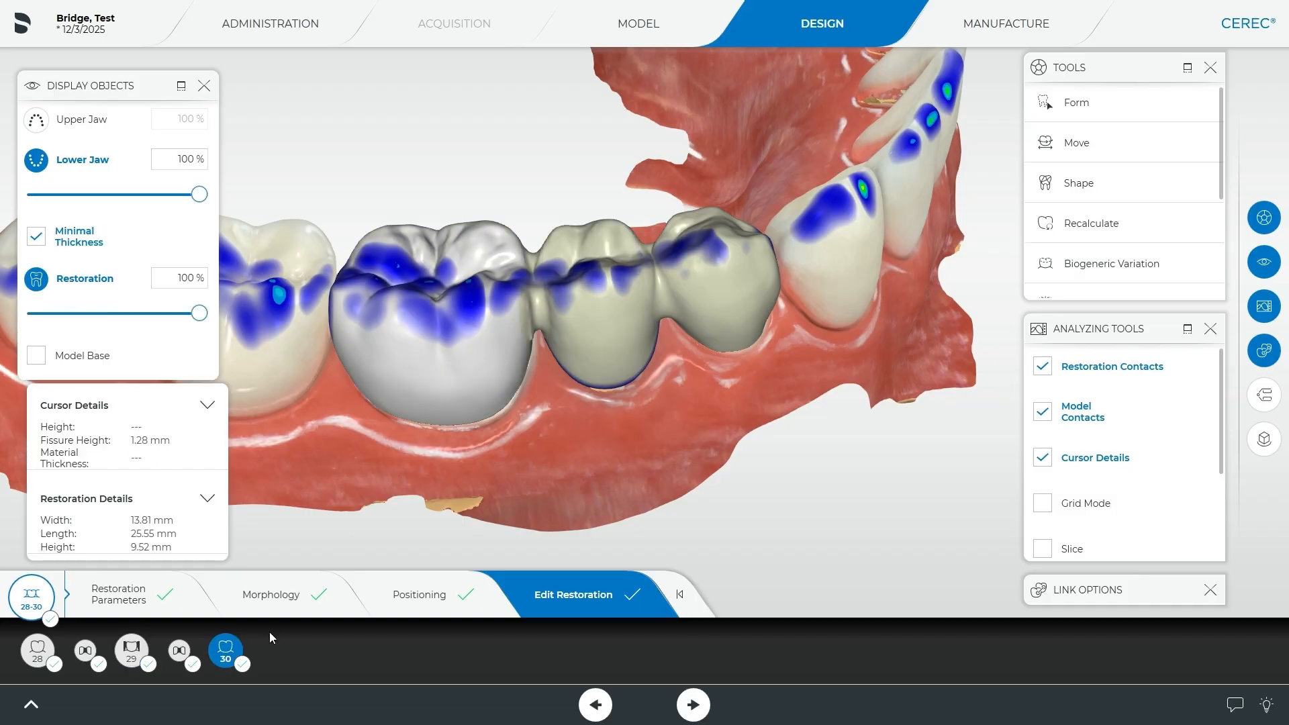
click(182, 657)
drag(446, 501, 398, 462)
click(134, 656)
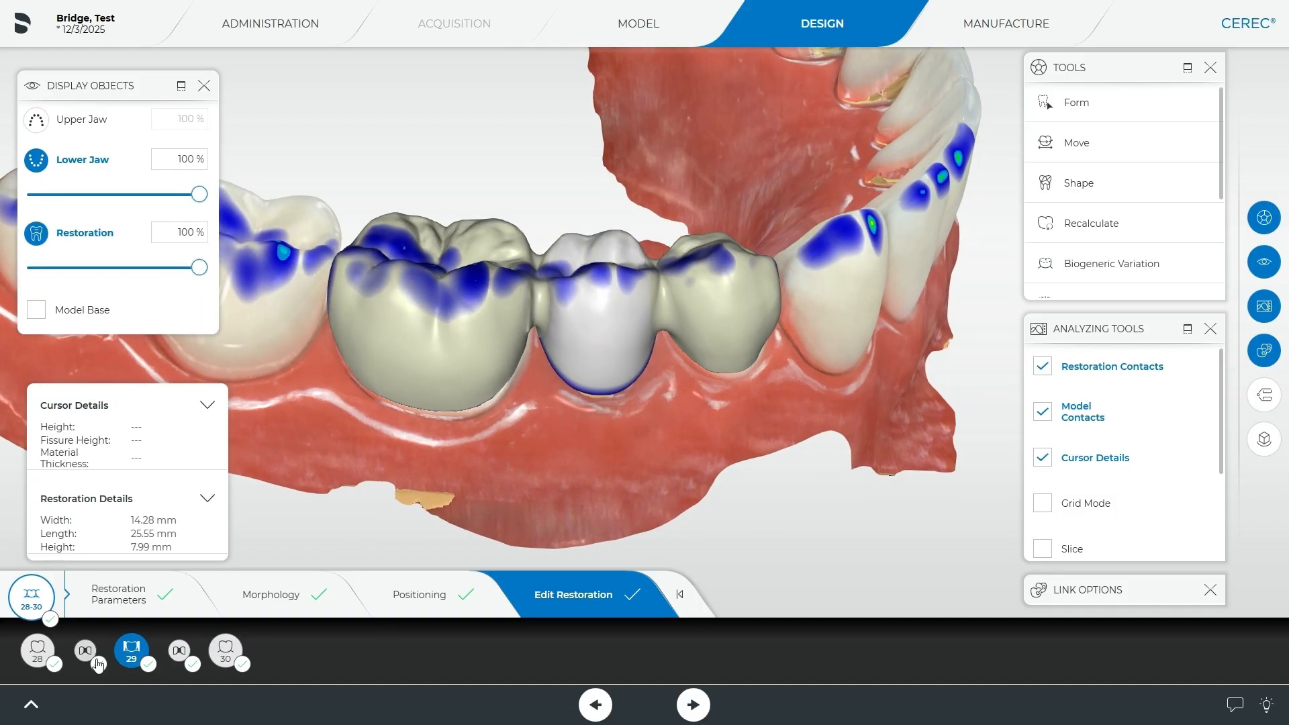
Reposition the connector between teeth 28 and 29 slightly using Connector Move in Position mode with Position All enabled
click(679, 321)
mouse_move(539, 443)
mouse_down()
mouse_move(696, 412)
mouse_move(654, 448)
mouse_move(529, 425)
mouse_up()
drag(621, 391, 594, 422)
scroll(1064, 185, down, 3)
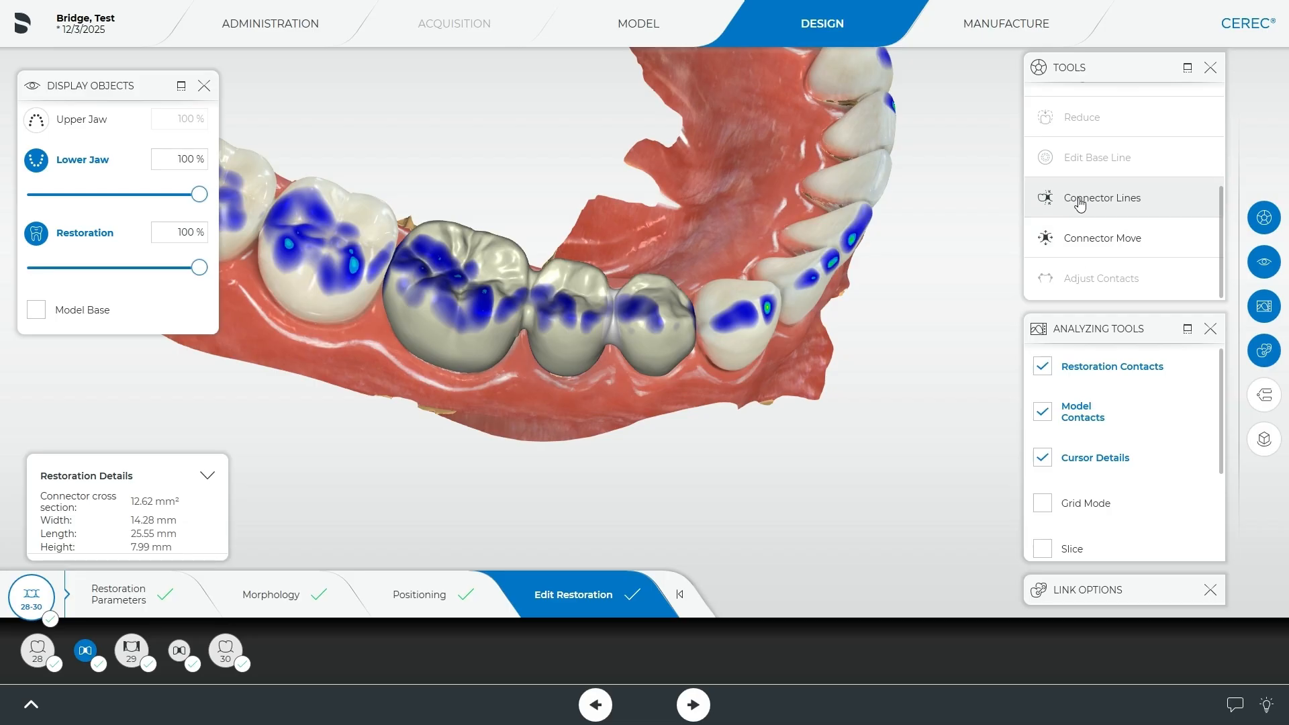
drag(417, 409, 374, 518)
click(1112, 243)
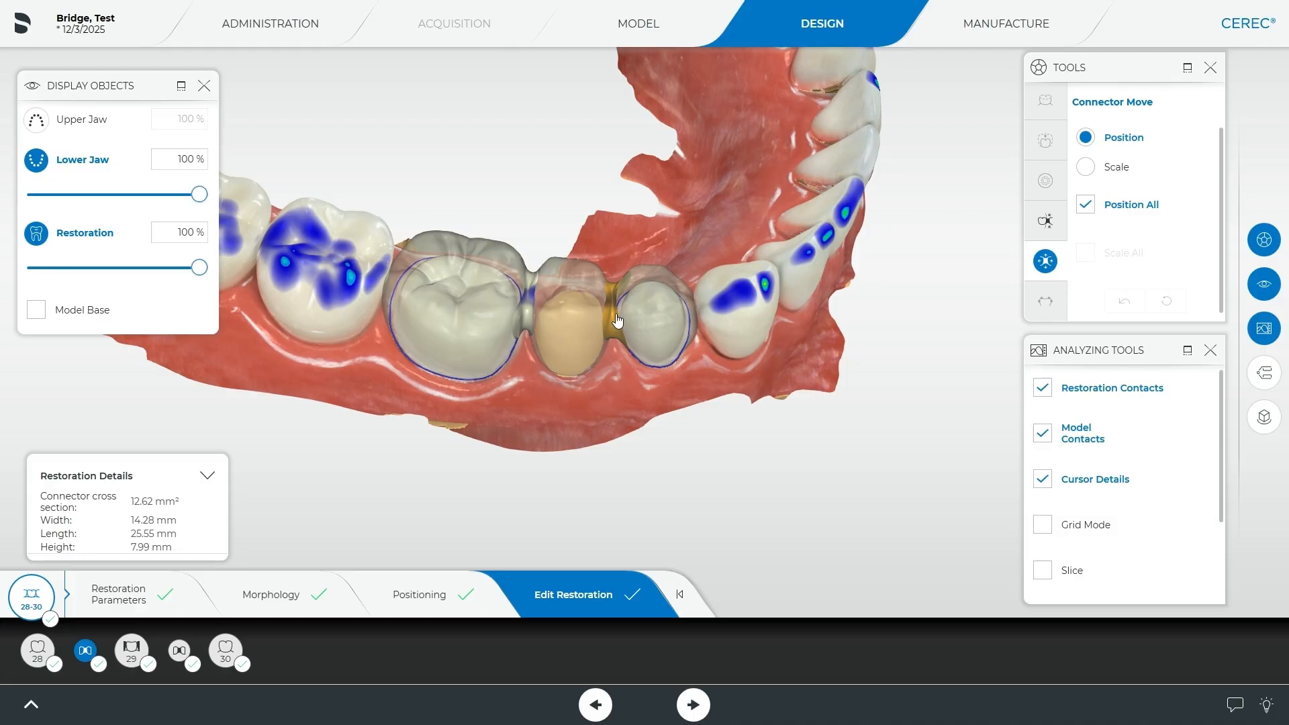
drag(492, 454, 497, 425)
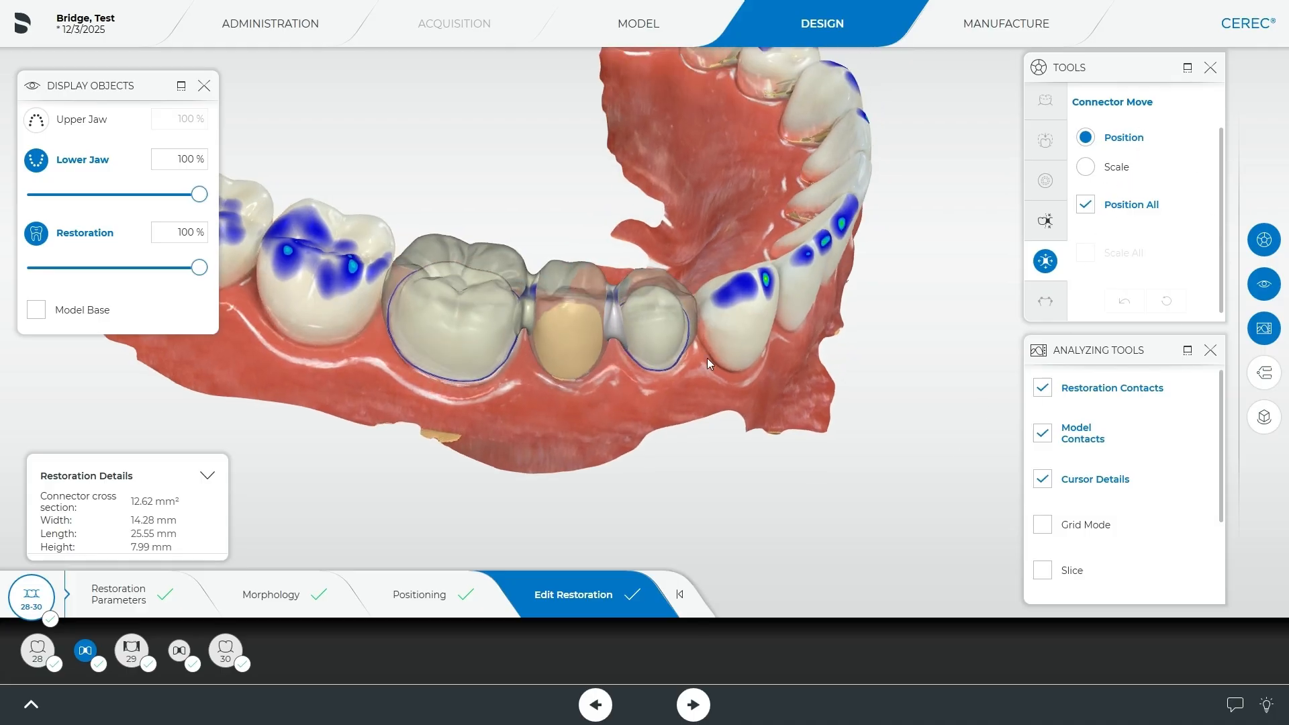
drag(612, 327, 618, 333)
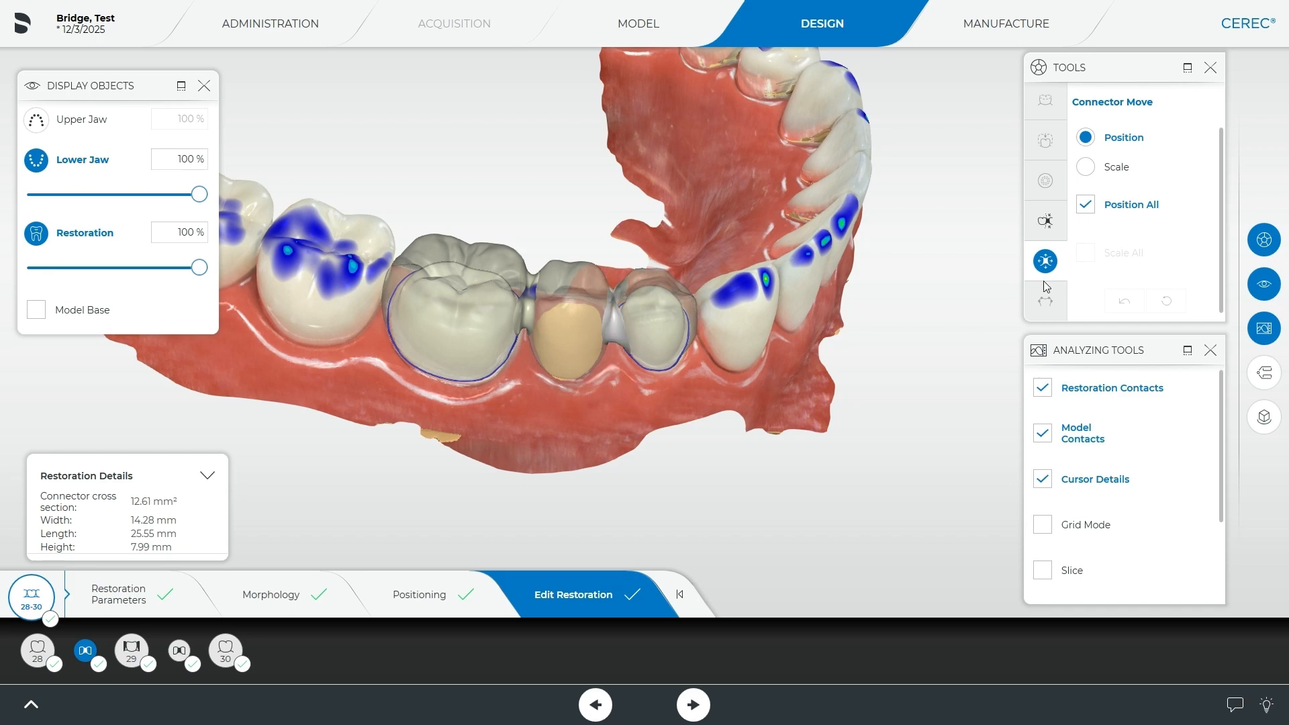
Scale the connector between teeth 28 and 29 to a cross section of about 12.9 mm² with Scale All enabled
click(1086, 168)
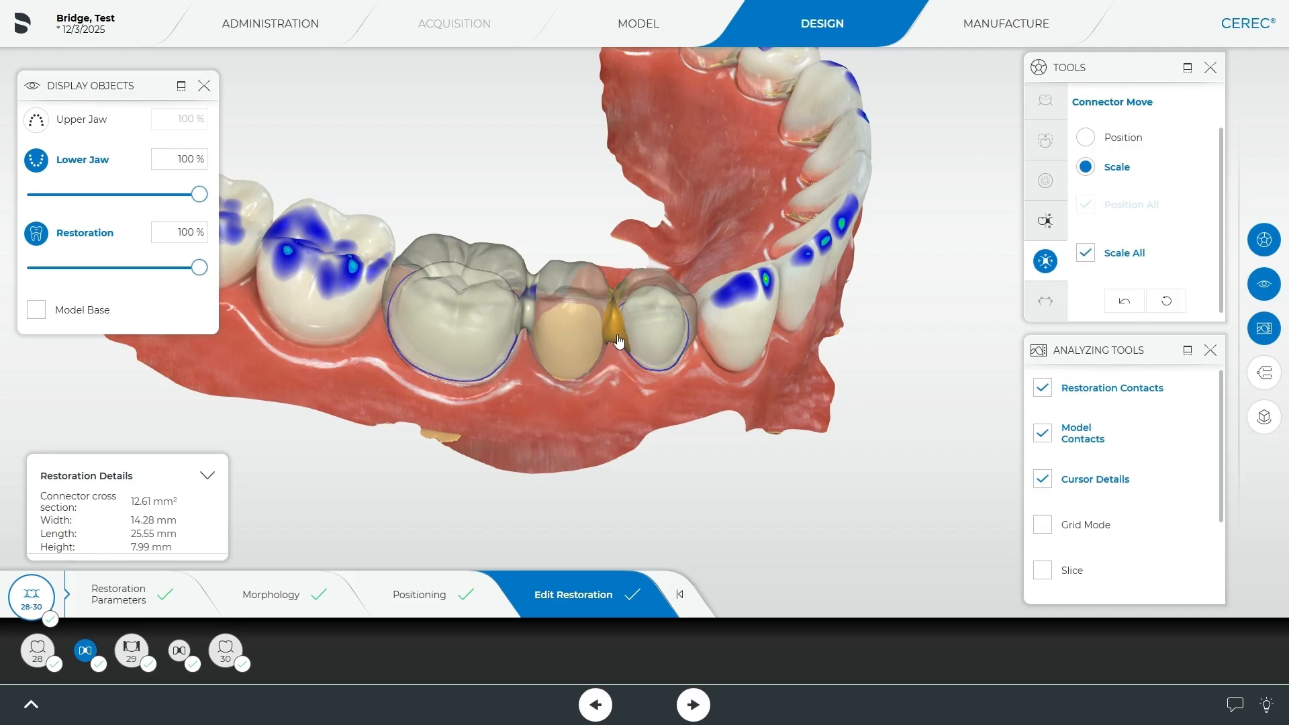
drag(618, 340, 618, 318)
drag(618, 319, 618, 372)
drag(612, 335, 620, 297)
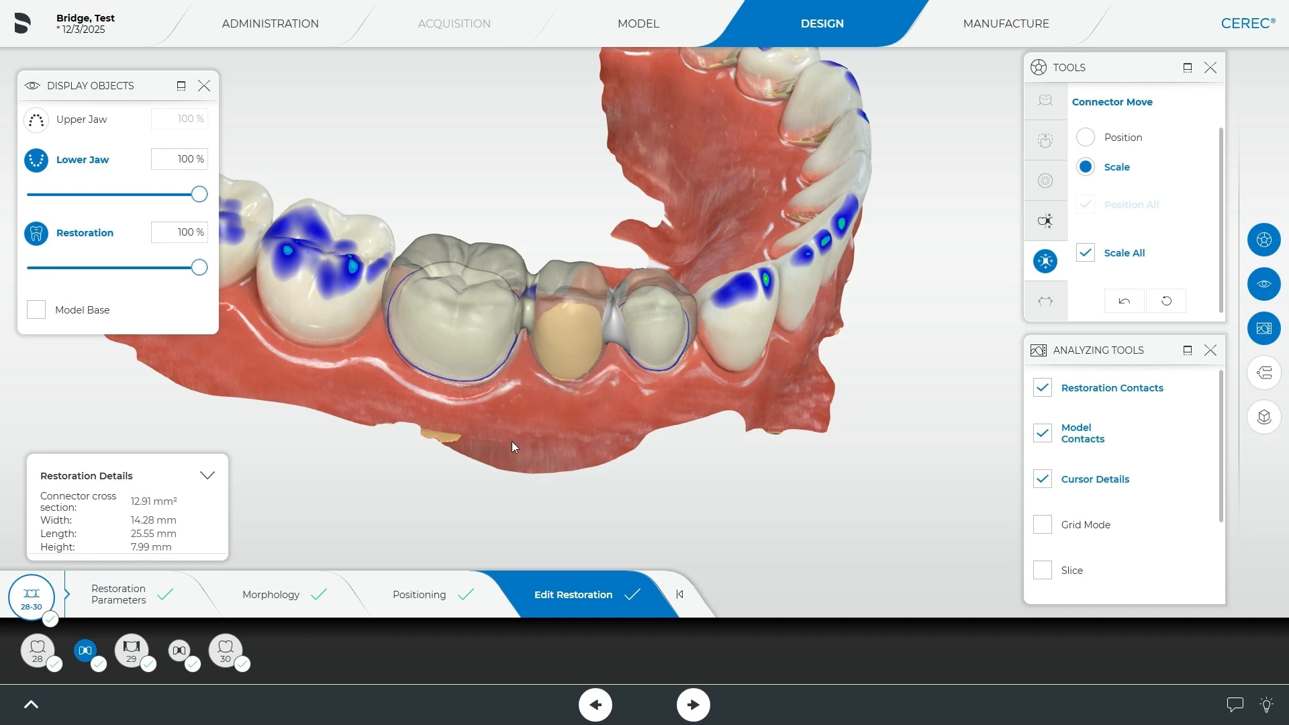
Enlarge the connector between teeth 29 and 30 to about 13.6 mm² using Connector Move, and switch to the Form tool to review the bridge
drag(590, 411, 675, 319)
click(179, 651)
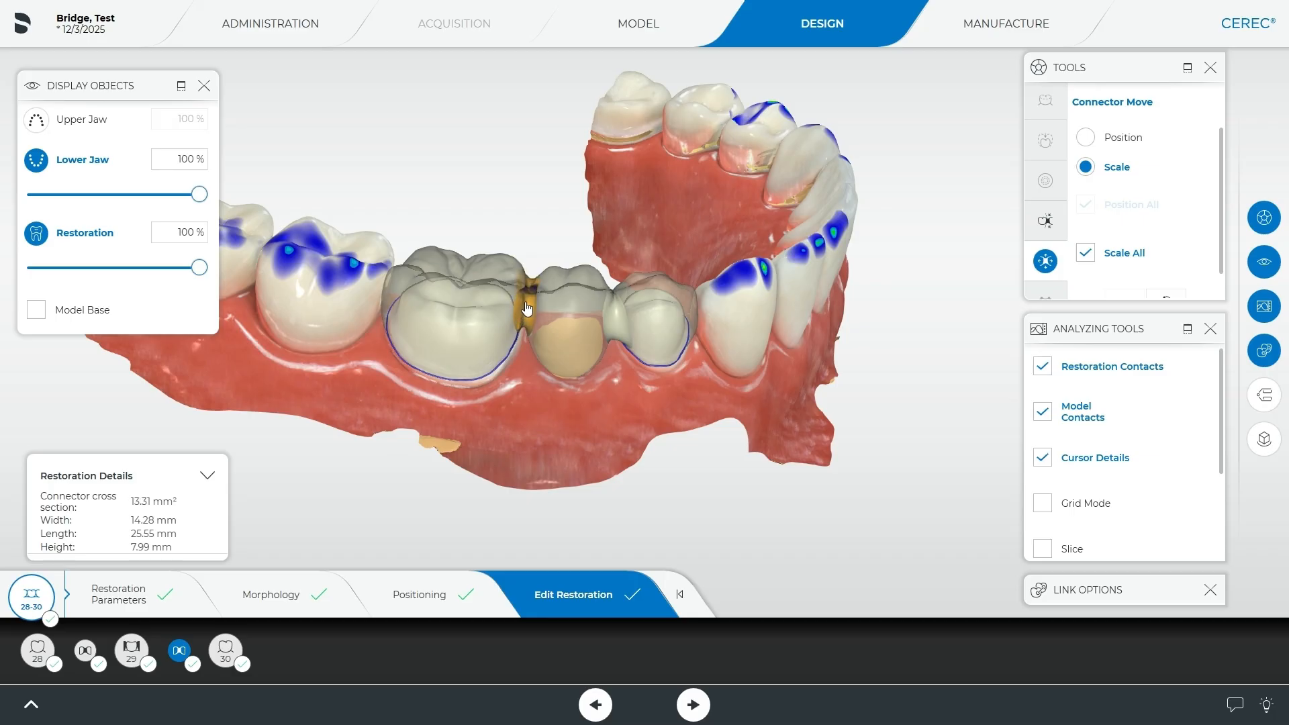
click(1085, 136)
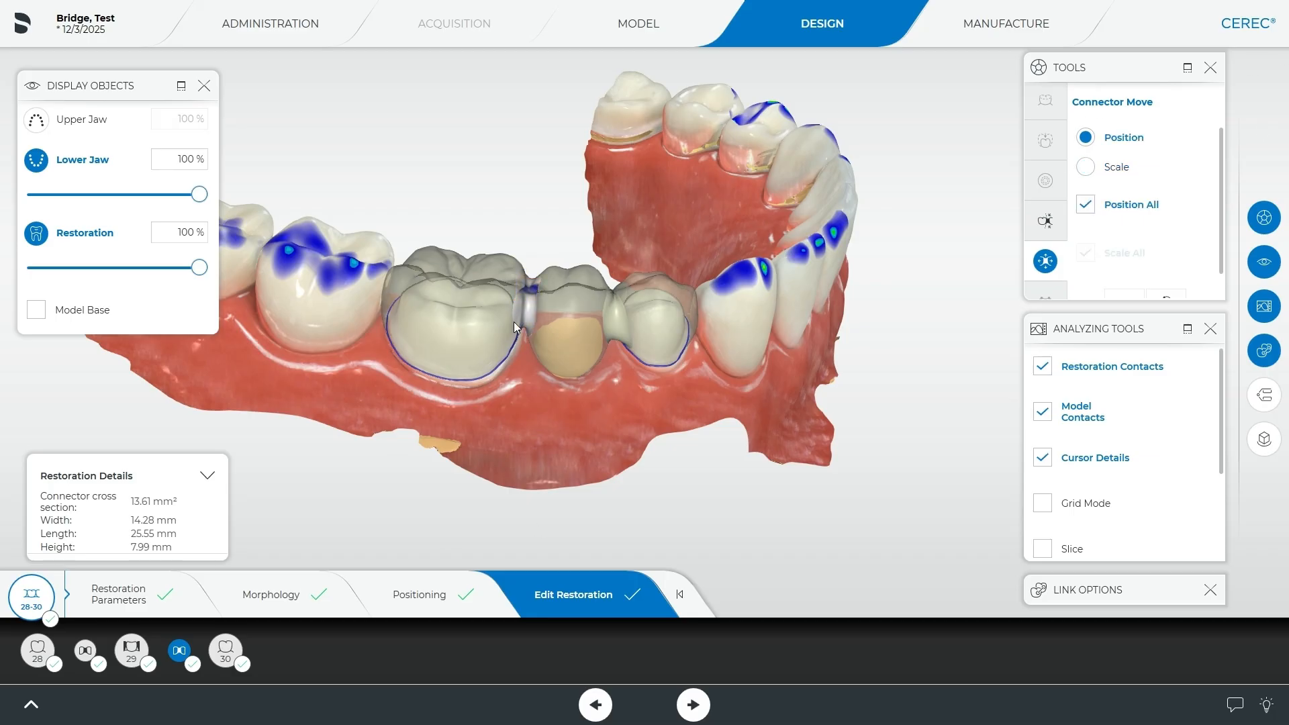
drag(529, 426, 499, 439)
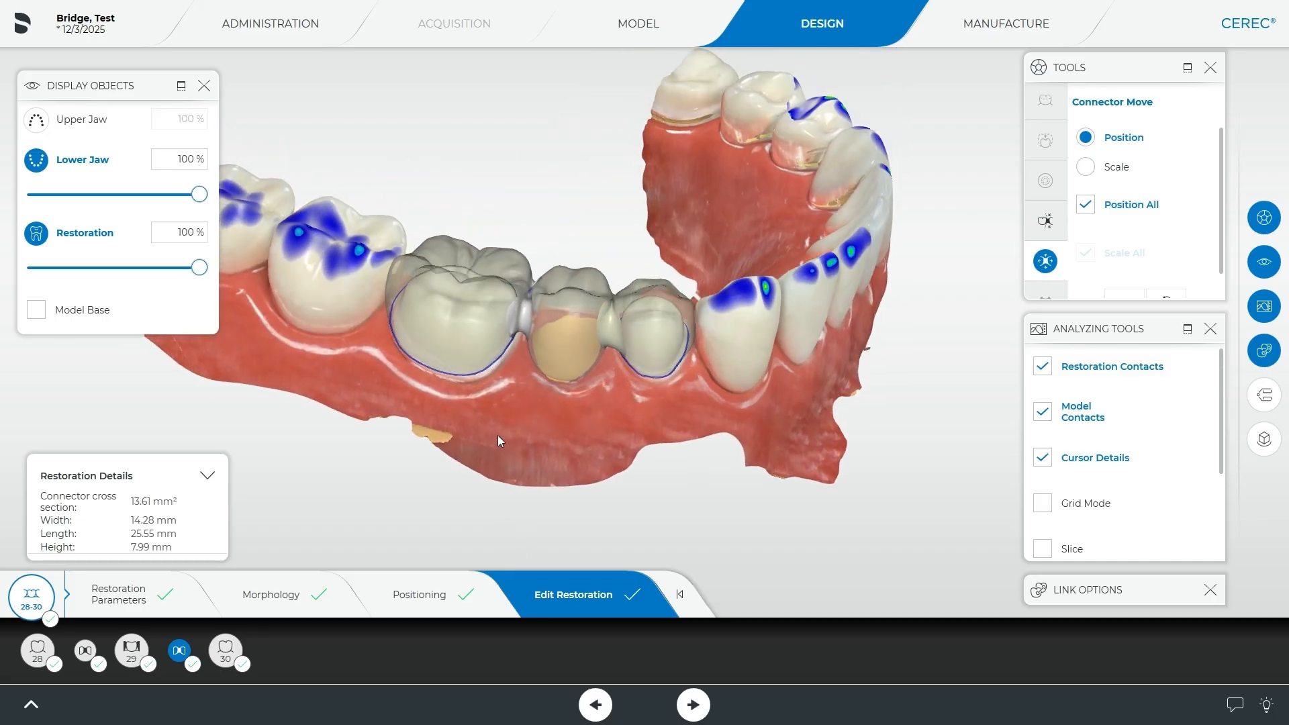
scroll(553, 422, down, 3)
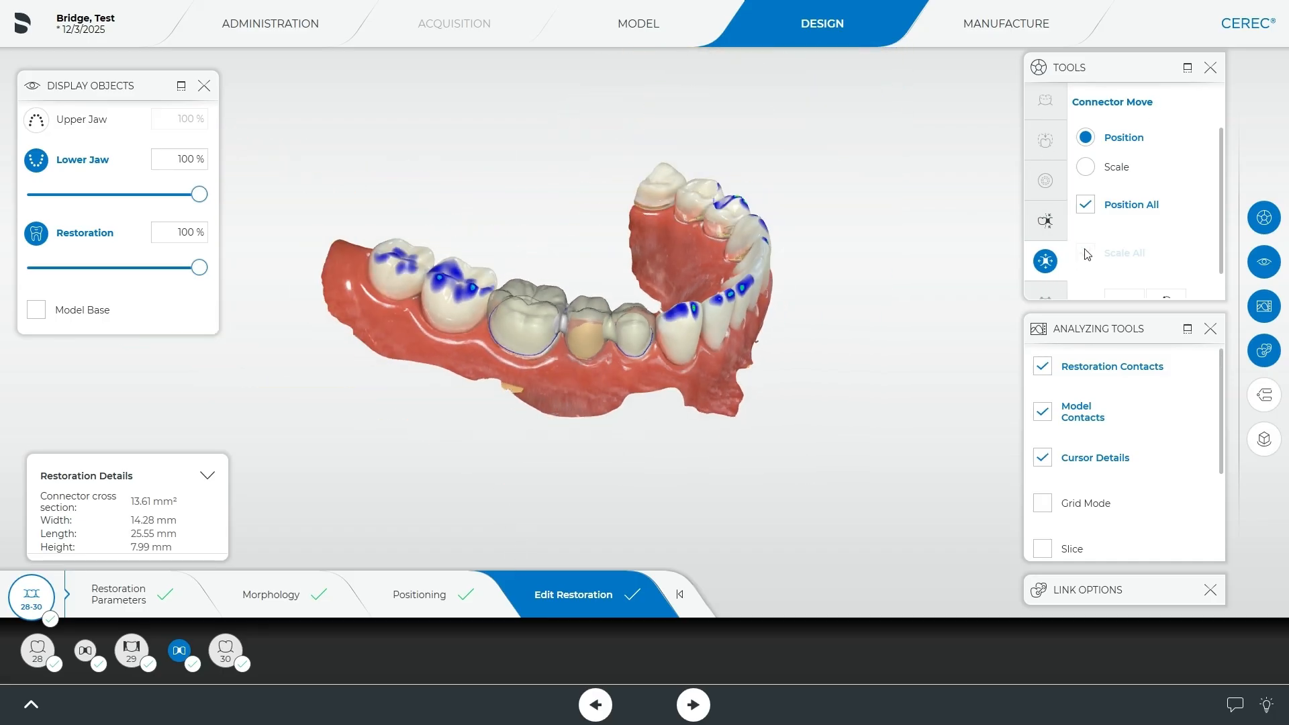
scroll(1059, 205, up, 3)
click(1048, 111)
scroll(550, 226, up, 3)
drag(561, 214, 340, 337)
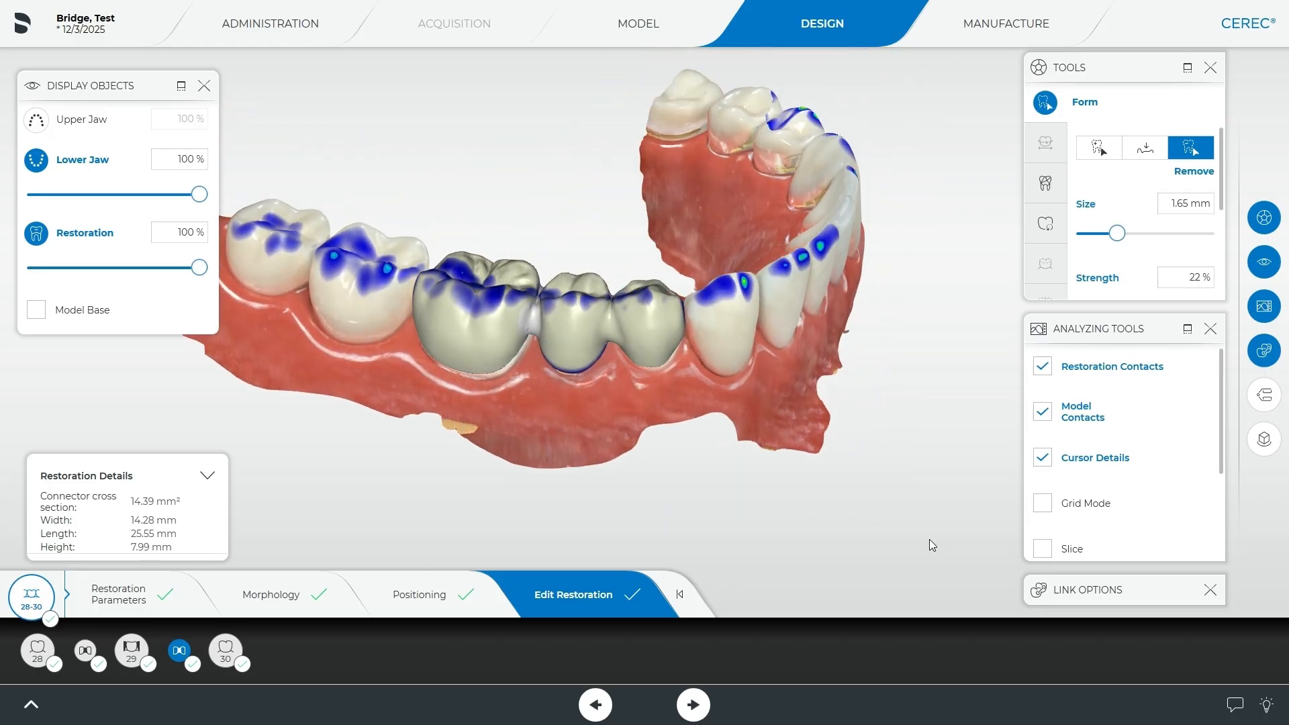
Enter the manufacturing phase, acknowledge the milling unit message, and inspect the bridge's sprue and position in the block from several angles
click(1001, 24)
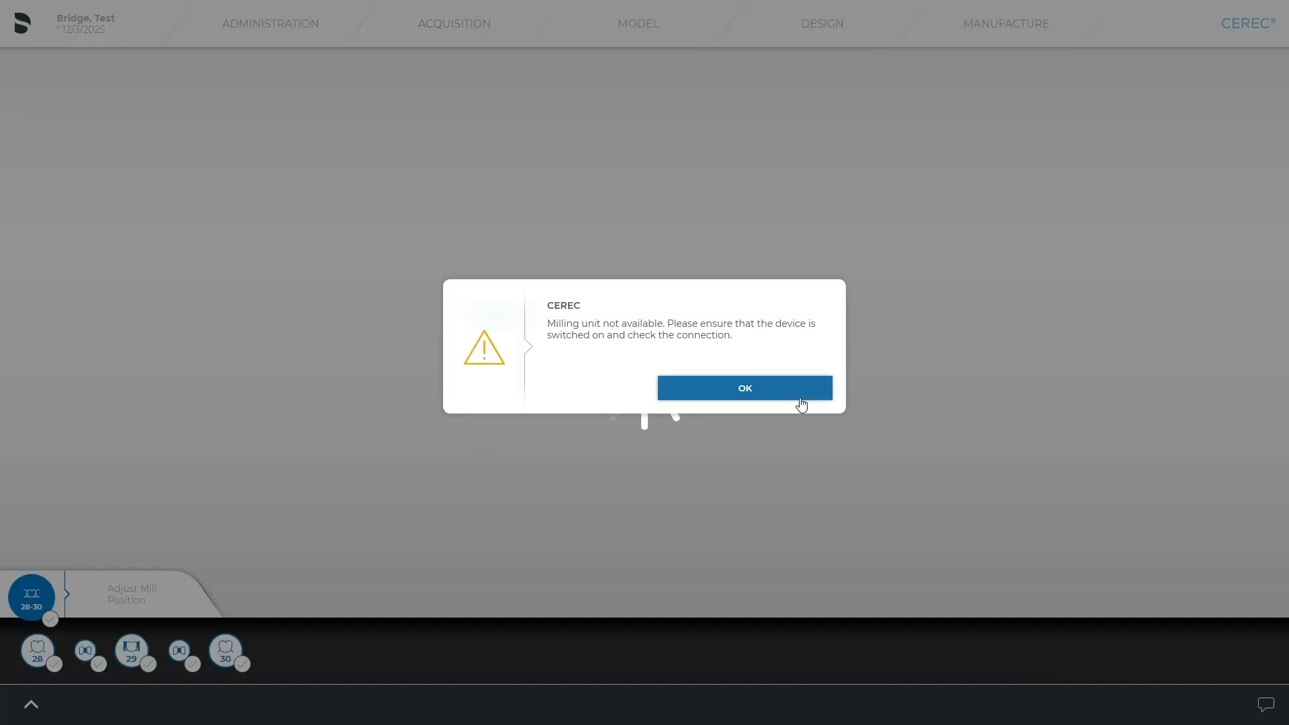
click(801, 404)
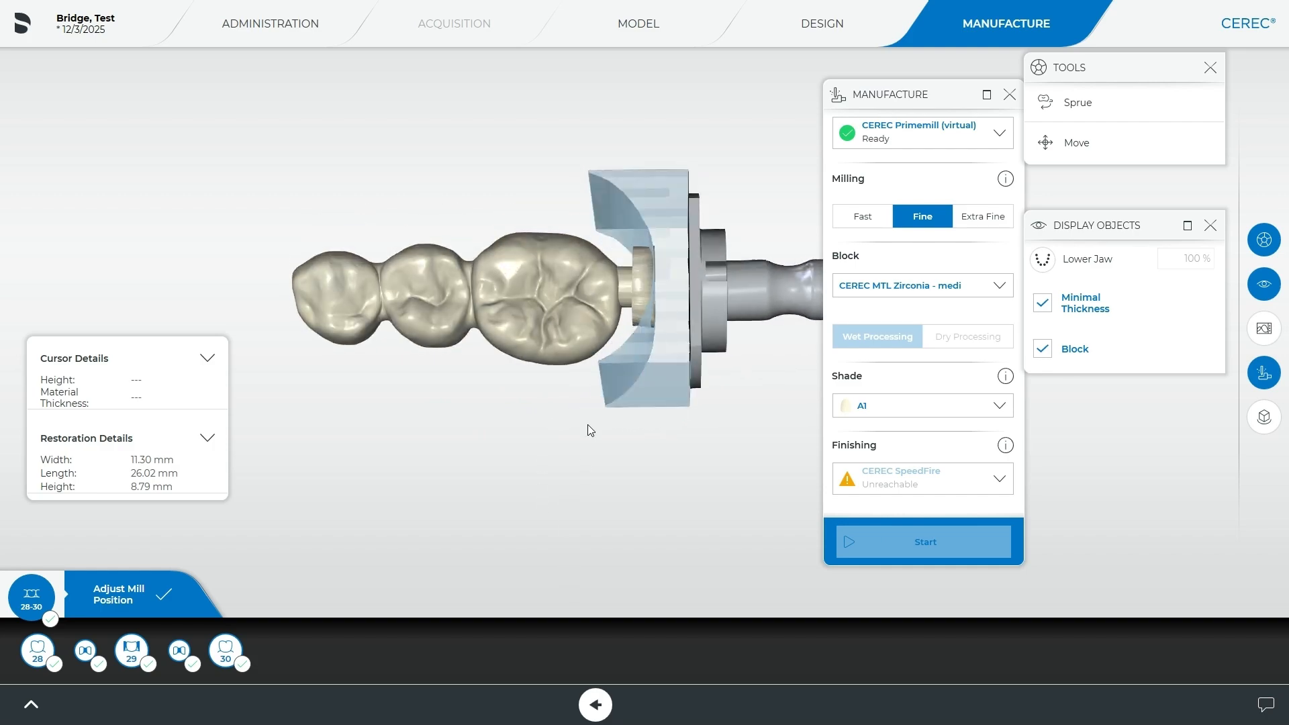
drag(564, 437, 590, 364)
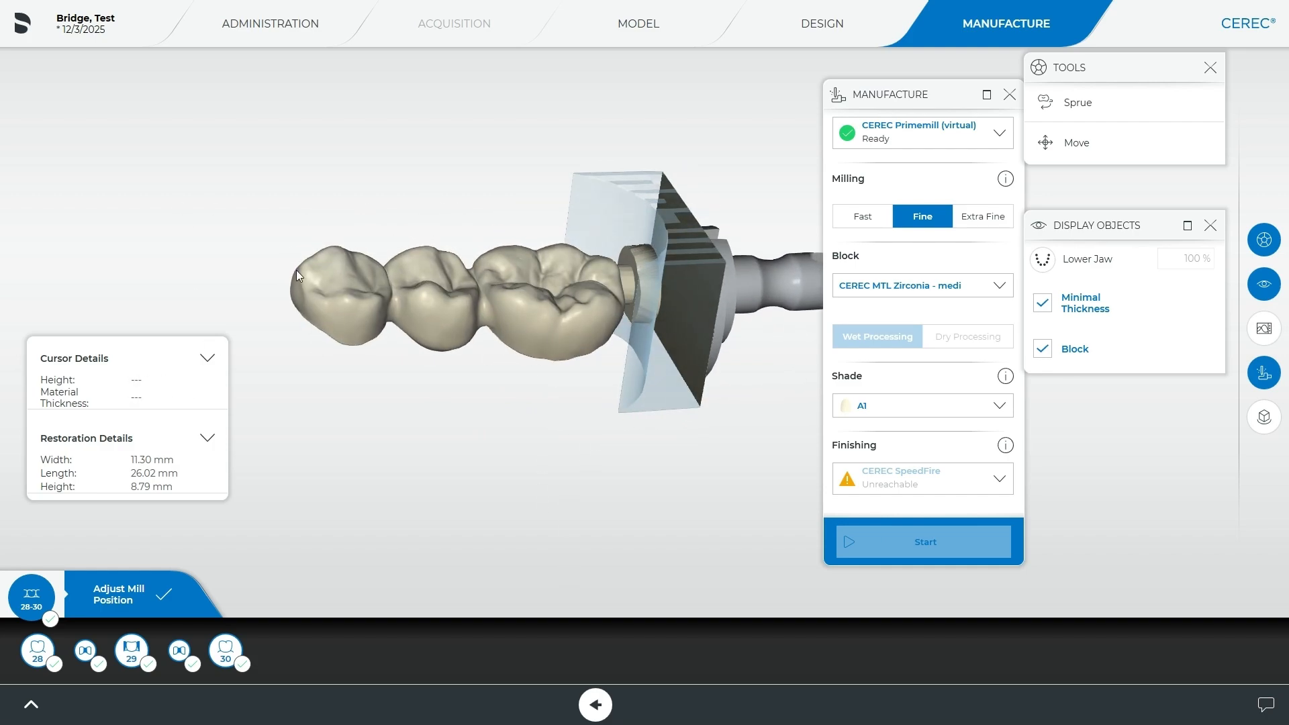
drag(547, 427, 570, 487)
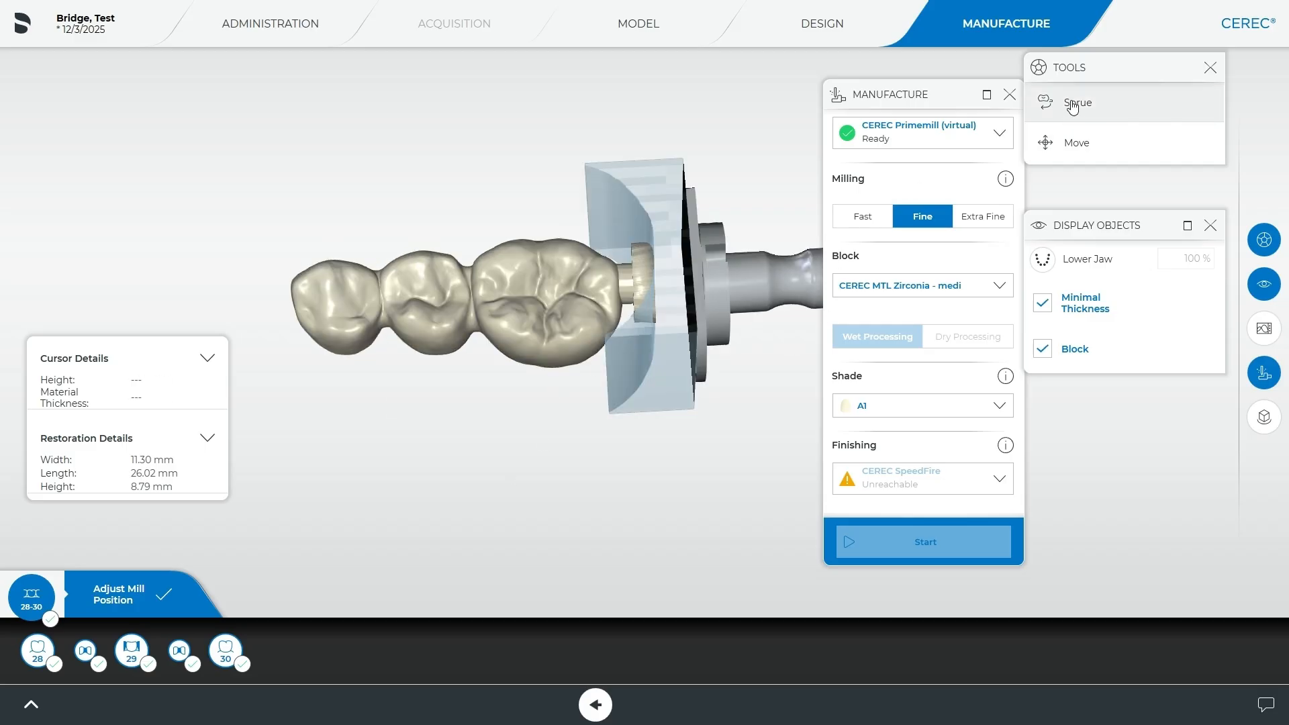
mouse_move(553, 231)
mouse_down()
mouse_move(485, 402)
mouse_move(591, 202)
mouse_move(524, 437)
mouse_move(543, 215)
mouse_up()
drag(544, 408, 617, 370)
right_drag(654, 407, 514, 396)
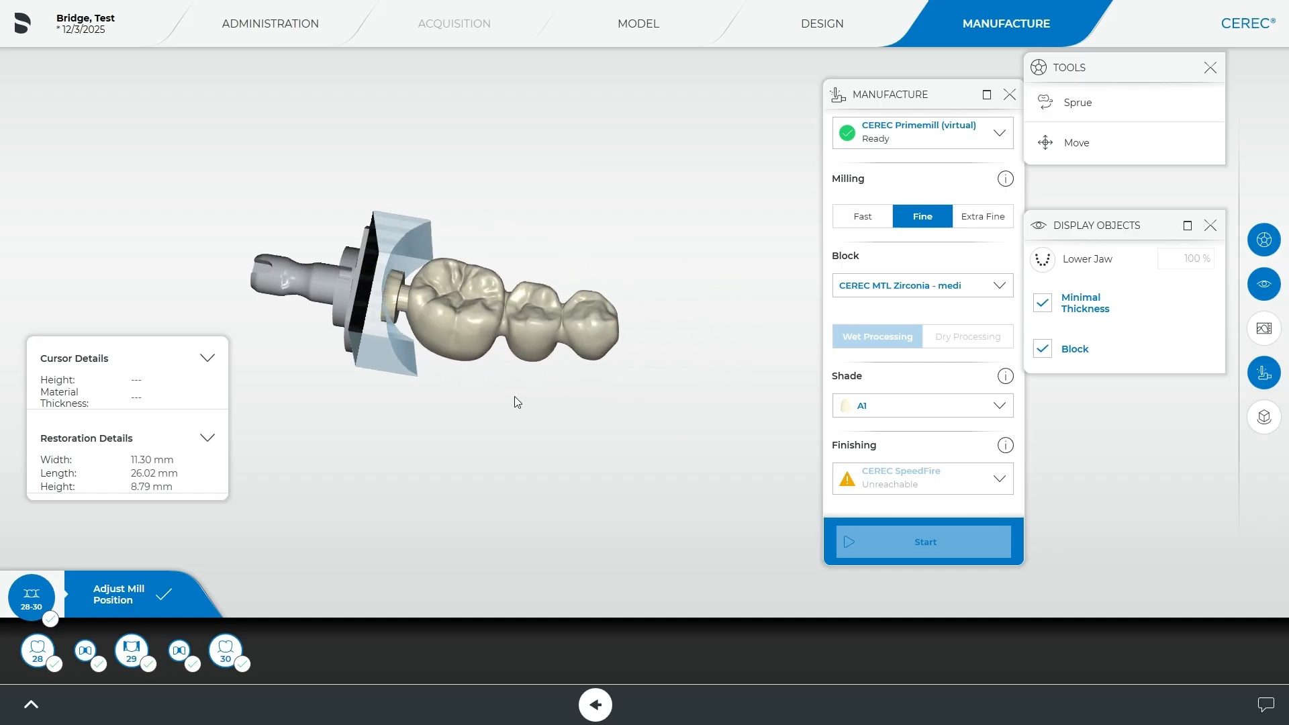
scroll(405, 417, up, 3)
right_drag(405, 417, 504, 445)
drag(507, 450, 456, 443)
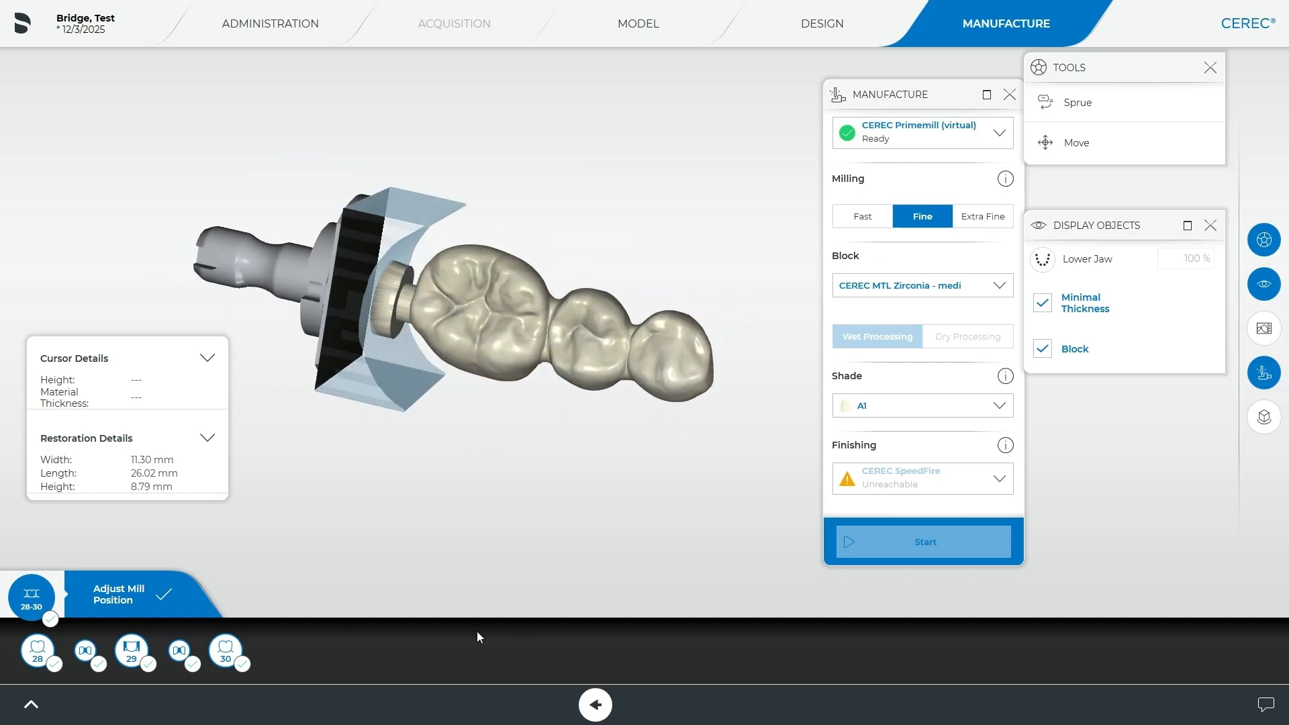